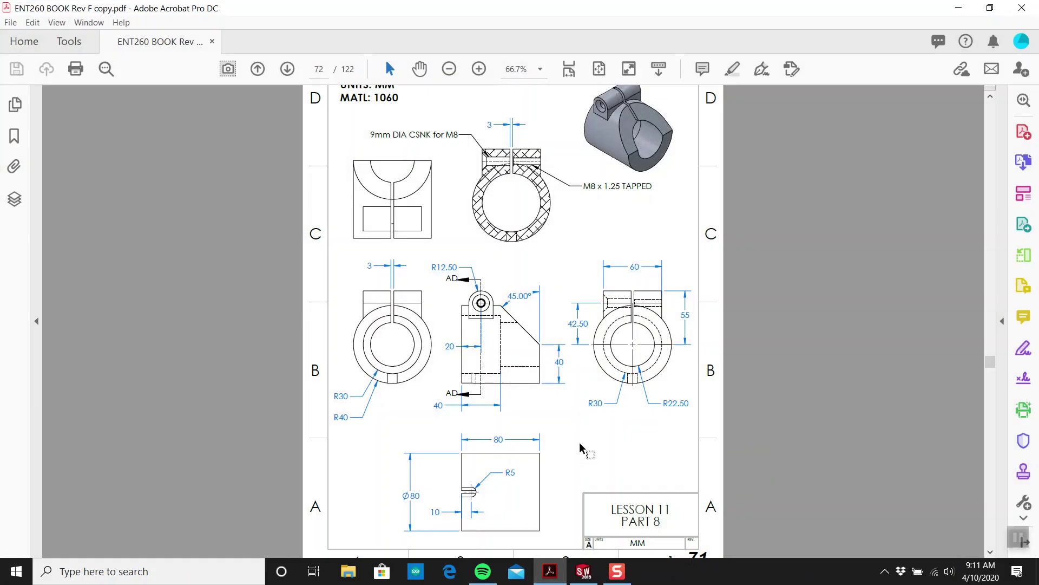
# Create a new part document using MMGS (millimetre) units.
pyautogui.scroll(-1, 580, 448)
pyautogui.scroll(2, 595, 385)
pyautogui.scroll(-2, 595, 386)
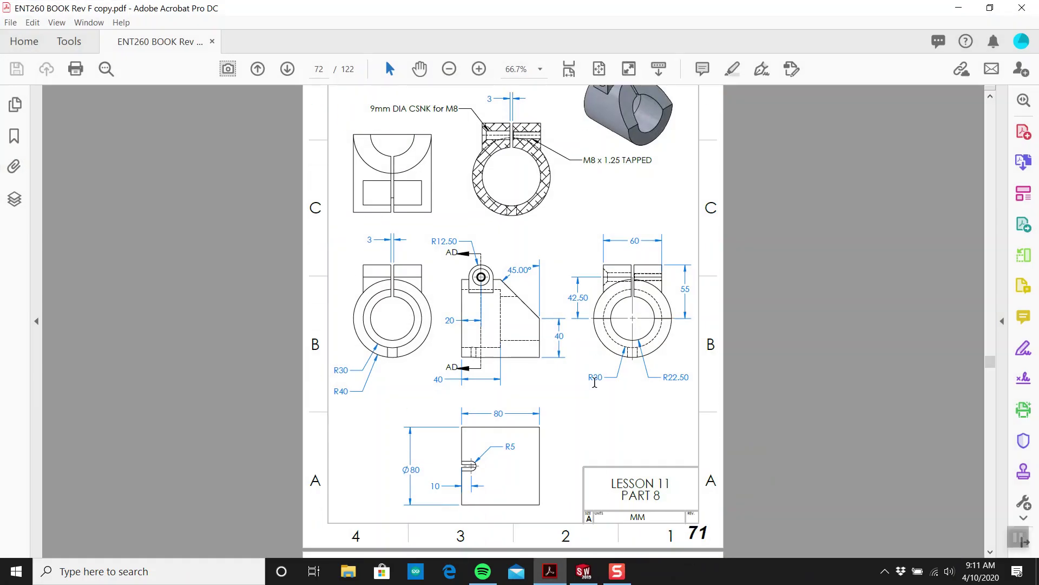
pyautogui.scroll(6, 594, 382)
pyautogui.scroll(-6, 595, 381)
pyautogui.scroll(1, 683, 467)
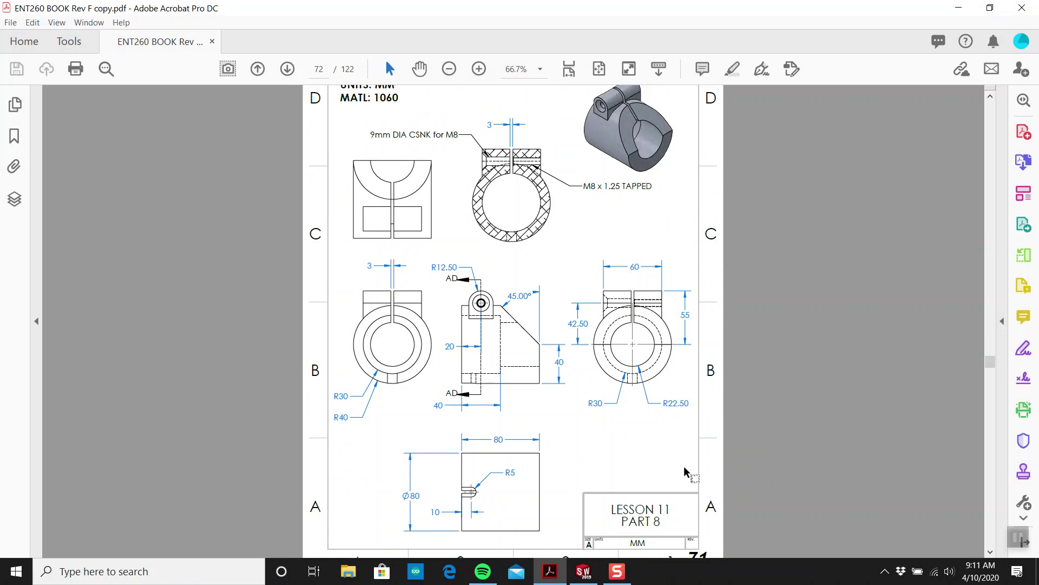
pyautogui.scroll(-1, 682, 461)
pyautogui.scroll(2, 658, 409)
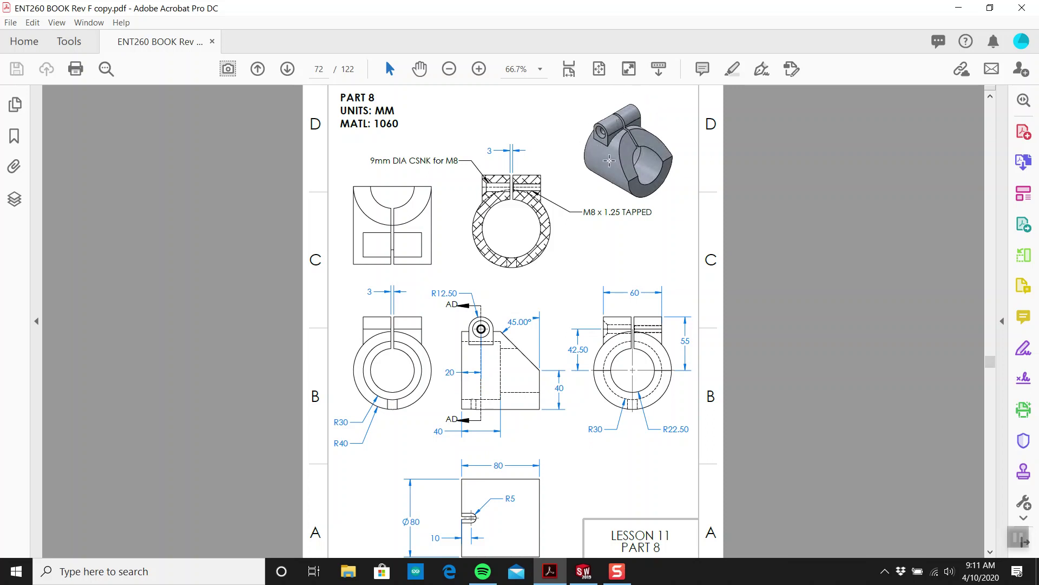
pyautogui.click(584, 571)
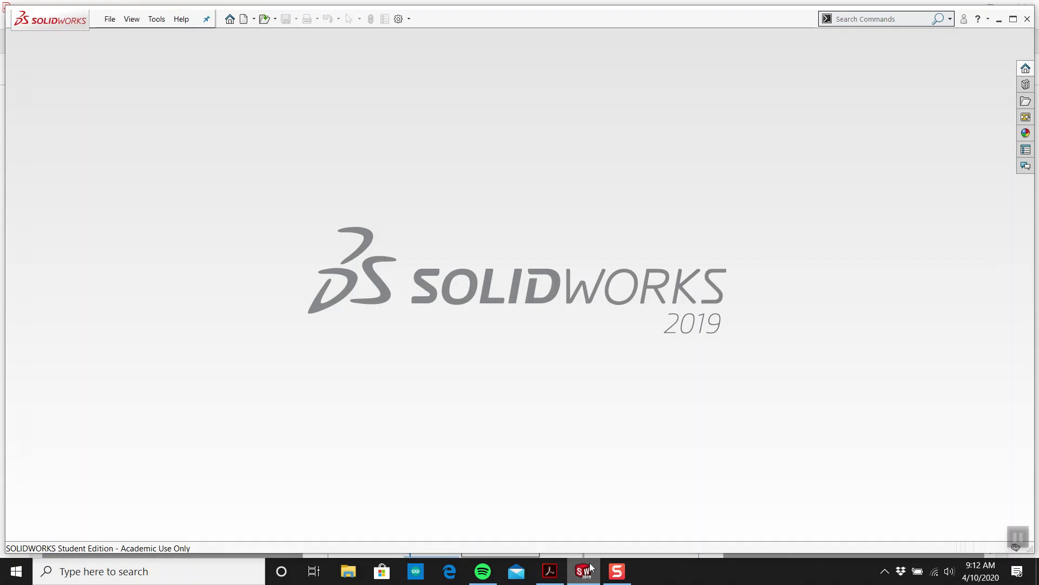
pyautogui.click(110, 19)
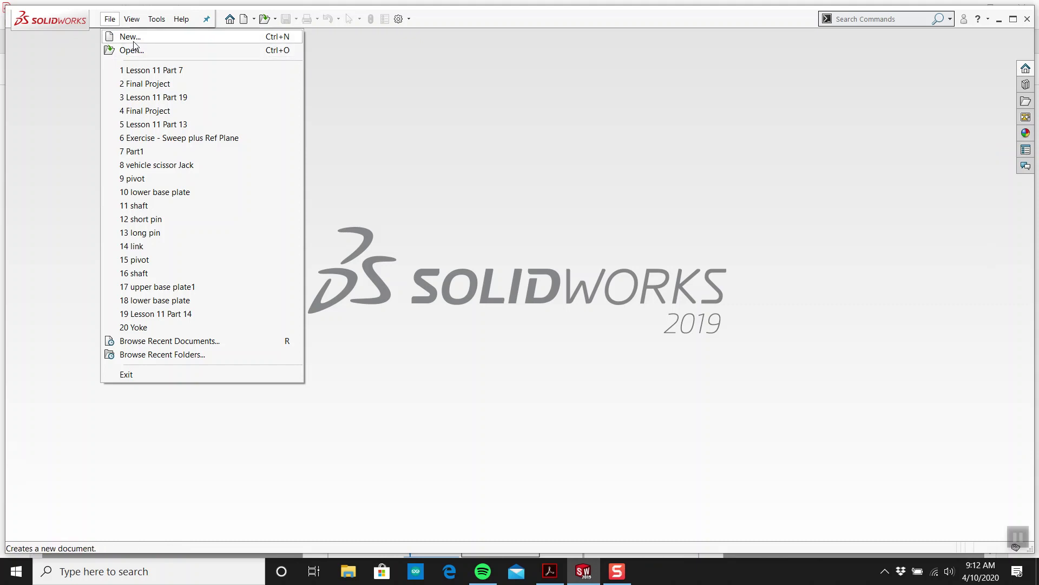
pyautogui.click(133, 41)
pyautogui.click(438, 376)
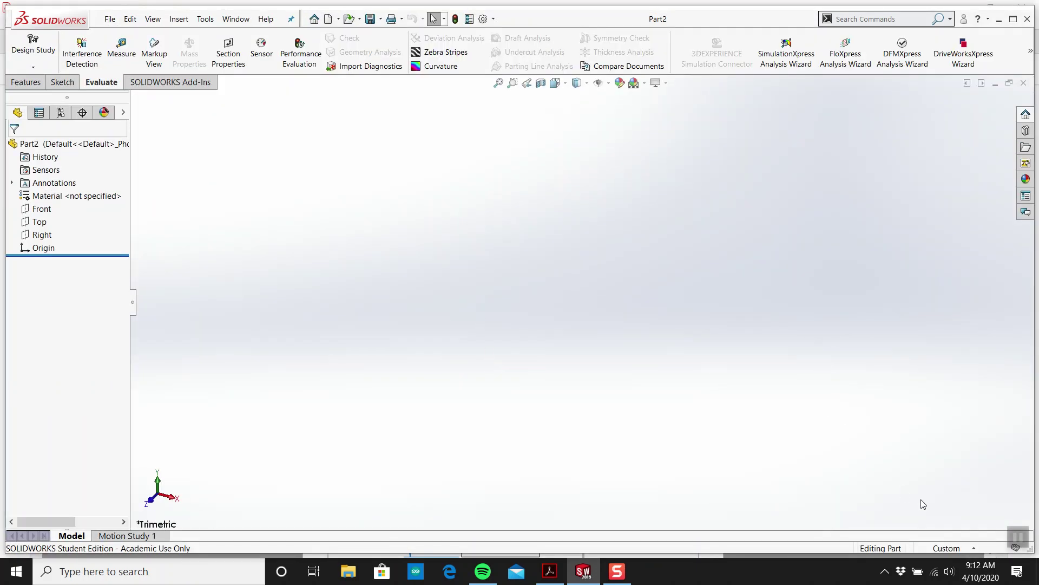
pyautogui.click(969, 547)
pyautogui.click(920, 489)
# Sketch a circle centred at the origin on the Front plane.
pyautogui.click(62, 81)
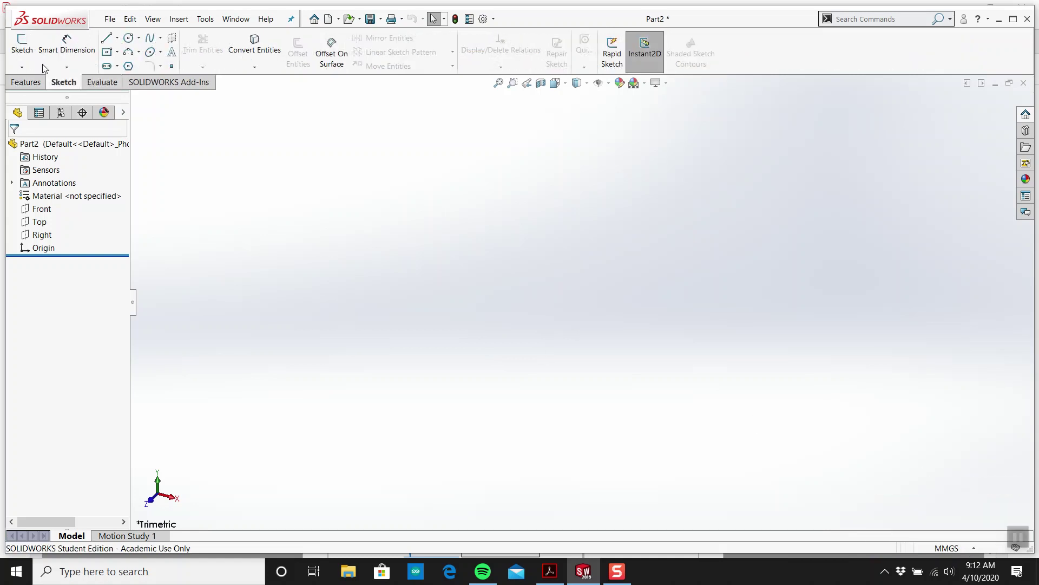
pyautogui.click(22, 43)
pyautogui.click(501, 211)
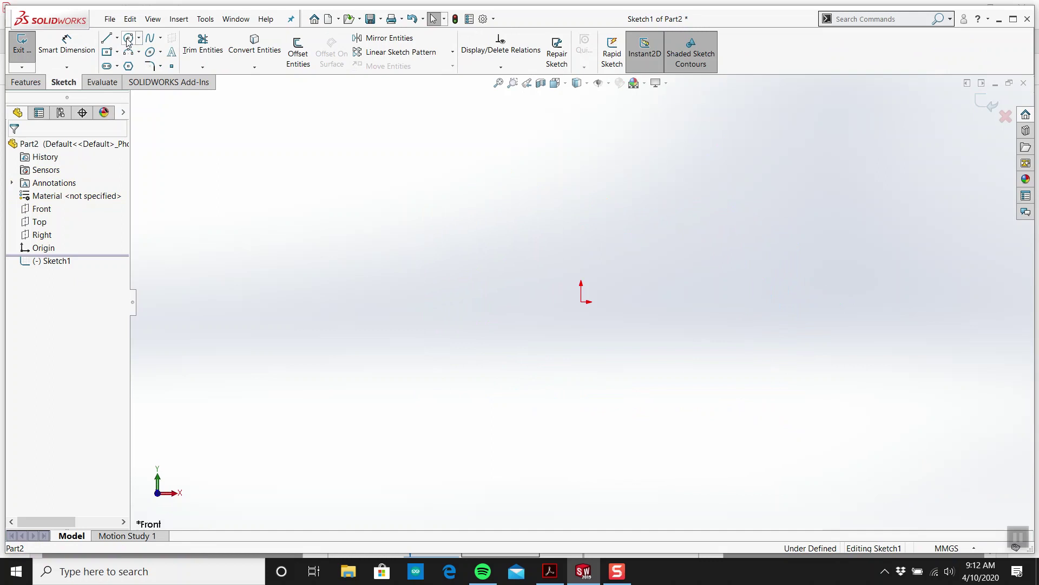
pyautogui.click(128, 37)
pyautogui.click(581, 302)
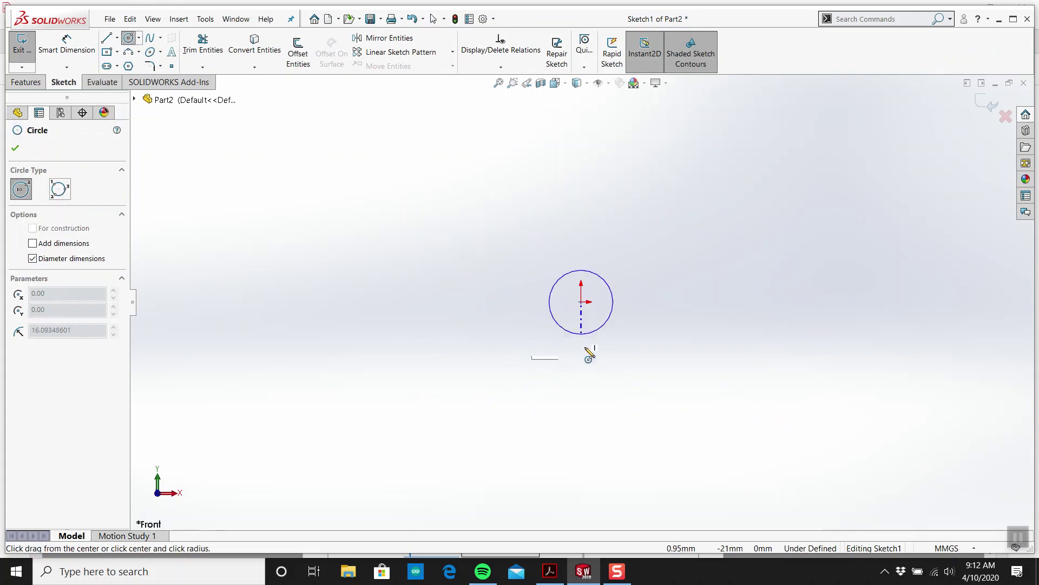
pyautogui.click(596, 370)
pyautogui.press('Escape')
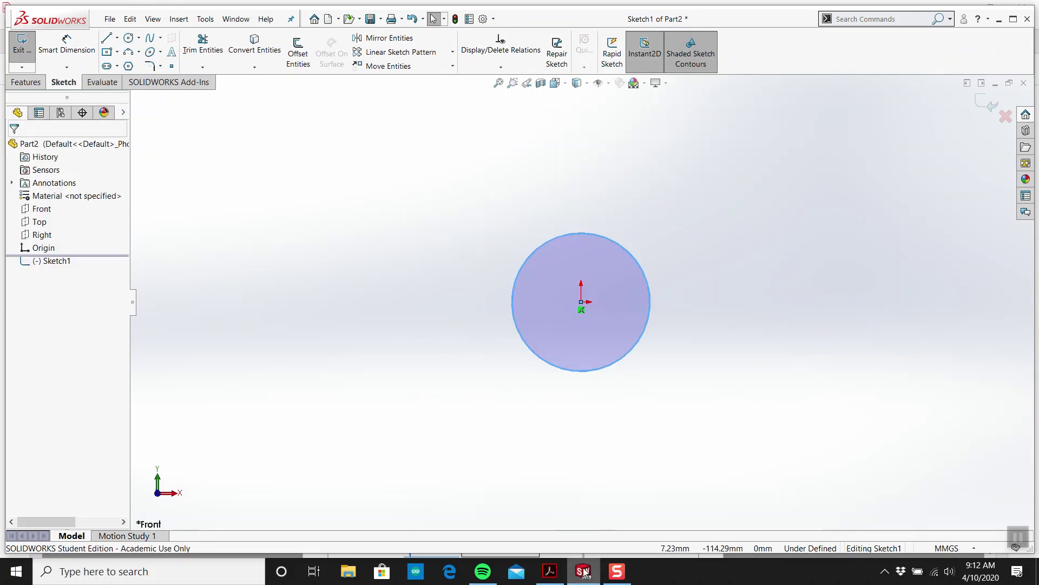
# Dimension the circle to 80 mm diameter, exit the sketch and begin an extrusion.
pyautogui.click(551, 572)
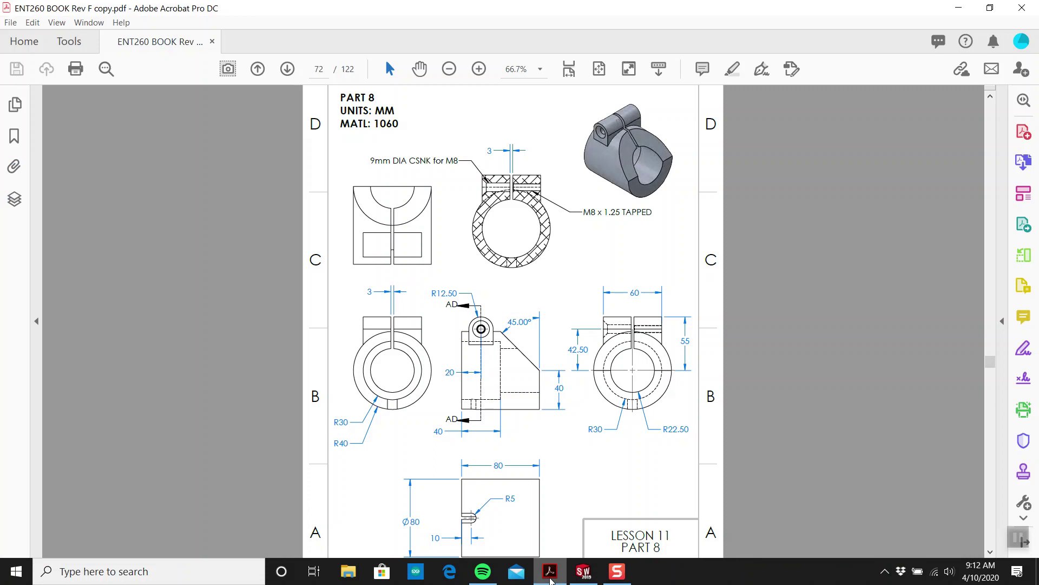
pyautogui.scroll(-2, 533, 429)
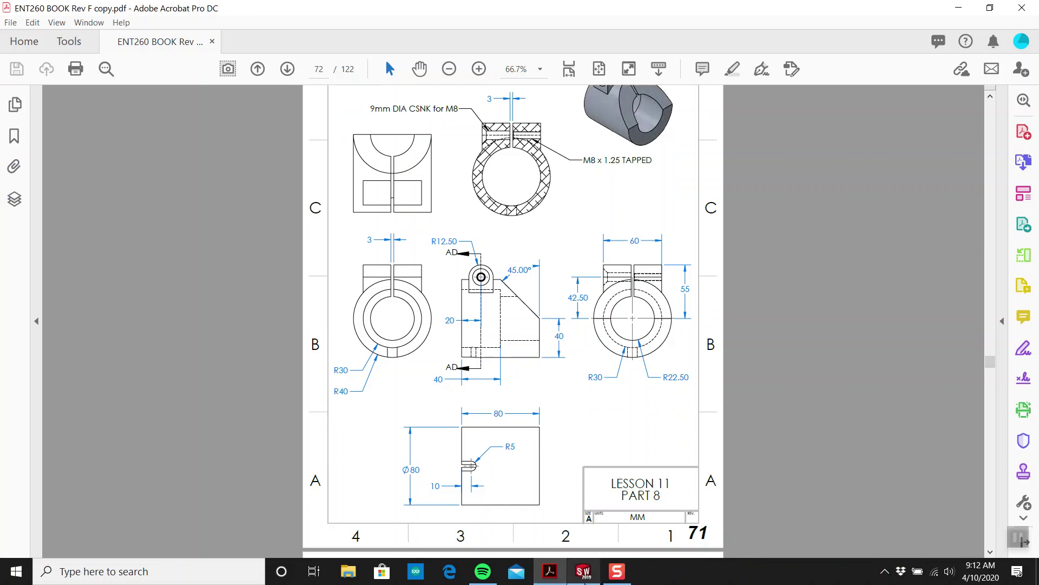
pyautogui.click(584, 572)
pyautogui.click(67, 43)
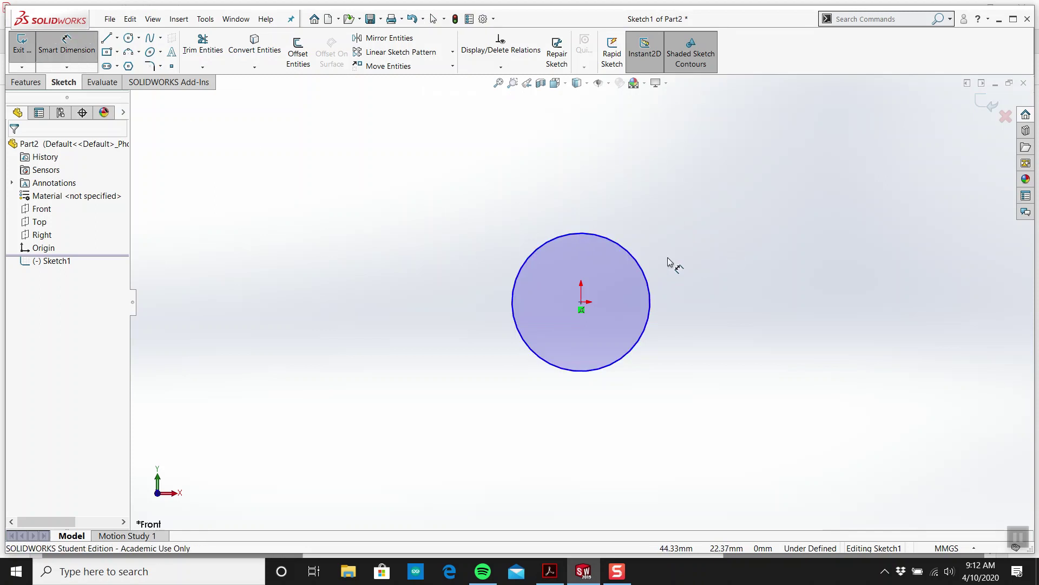
pyautogui.click(660, 233)
pyautogui.click(683, 201)
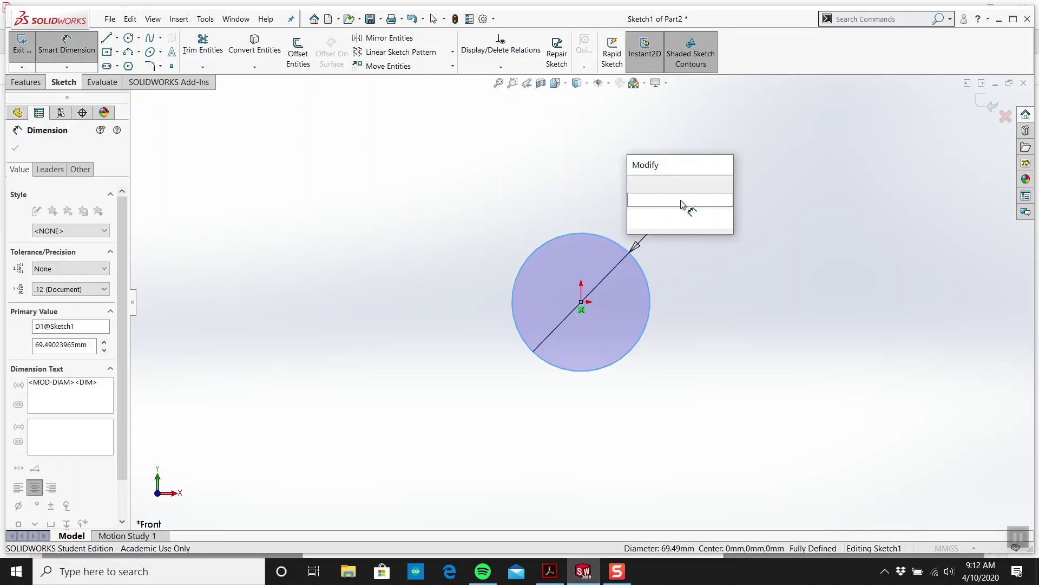
pyautogui.write('80')
pyautogui.press('Return')
pyautogui.press('Escape')
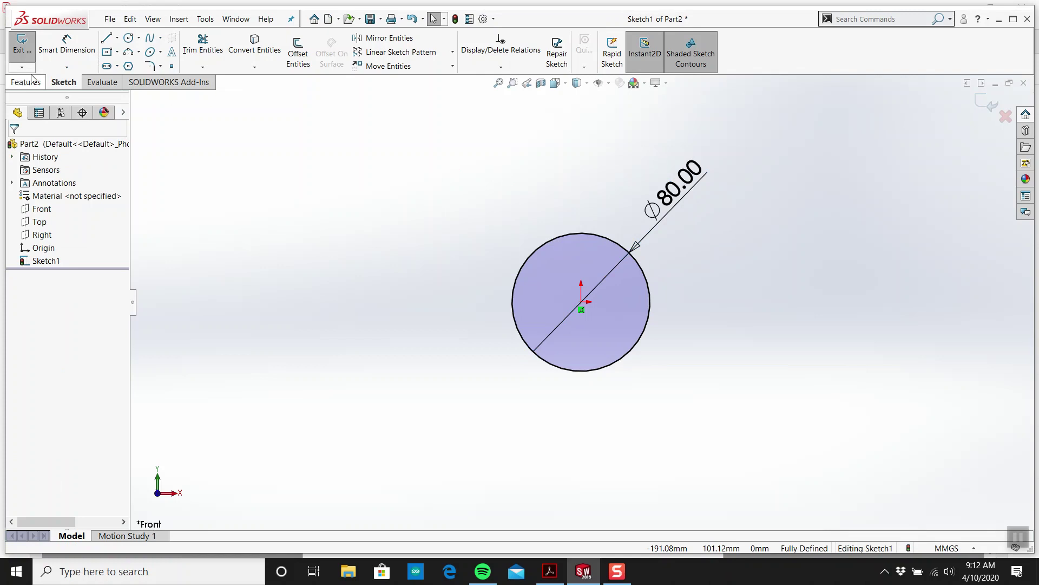
pyautogui.click(27, 57)
pyautogui.click(27, 54)
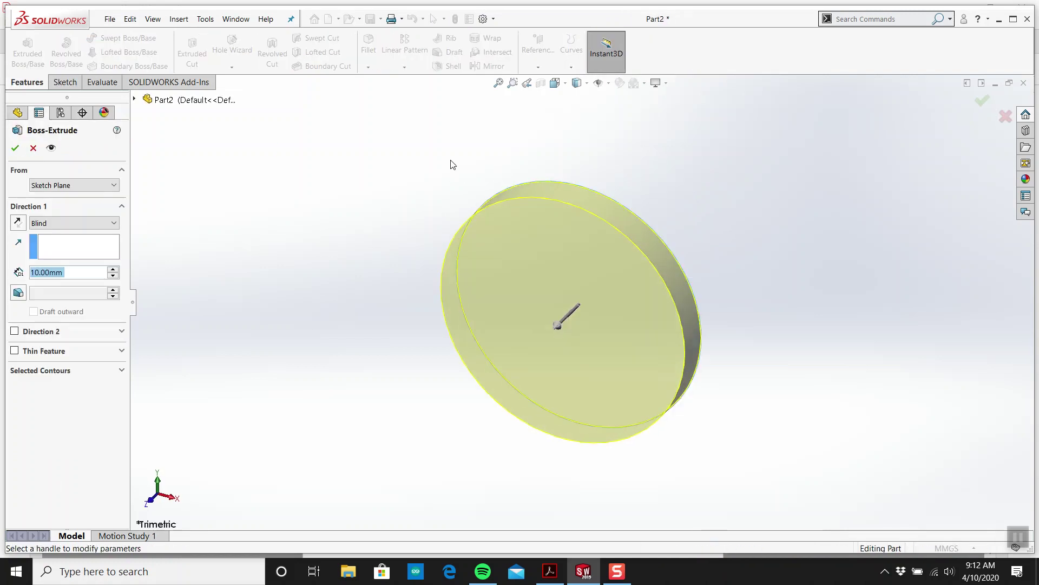
# Bring up the Lesson 11 Part 8 clamp drawing in Acrobat to read its dimensions.
pyautogui.click(549, 571)
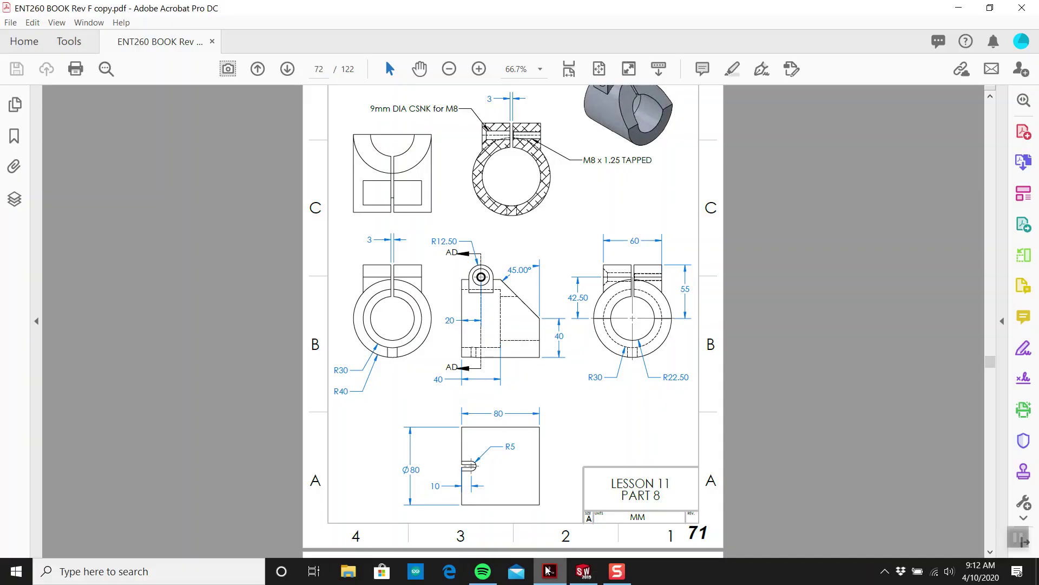
pyautogui.scroll(1, 471, 338)
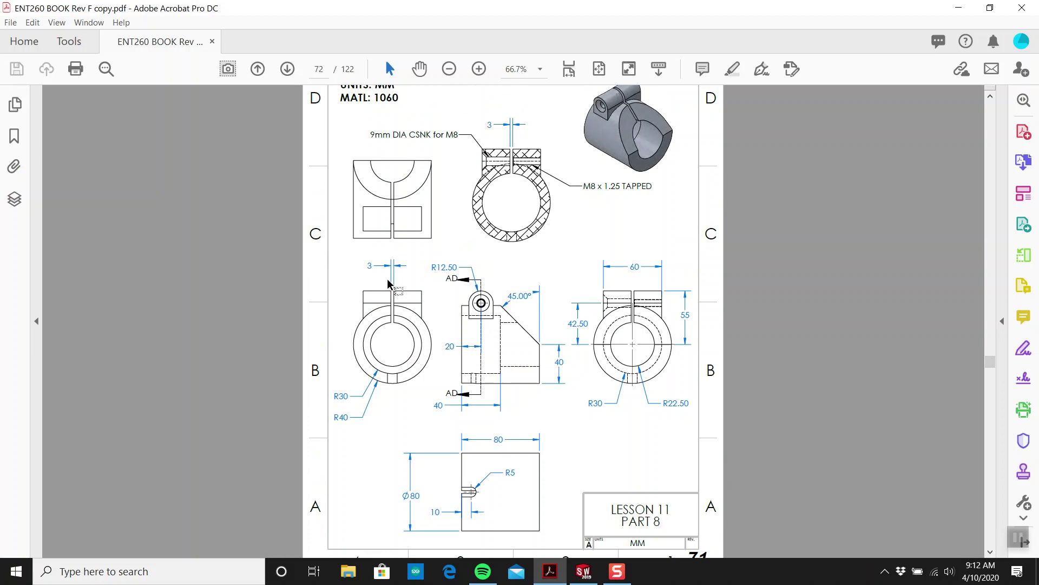
# Cancel the extrusion and reopen Sketch1 for editing, viewed from the Front.
pyautogui.click(970, 16)
pyautogui.press('Escape')
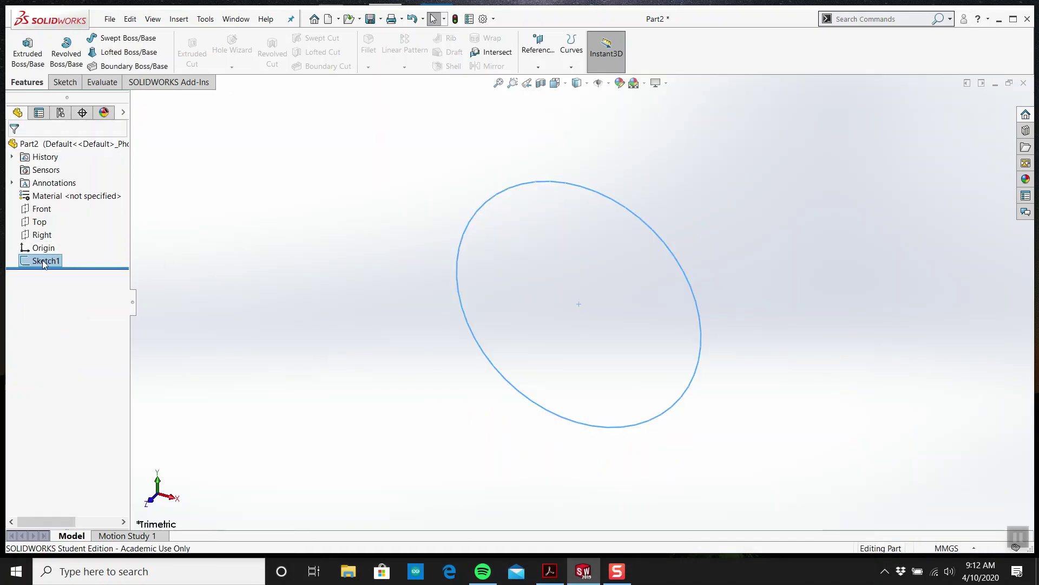
pyautogui.rightClick(44, 262)
pyautogui.click(49, 241)
pyautogui.press('space')
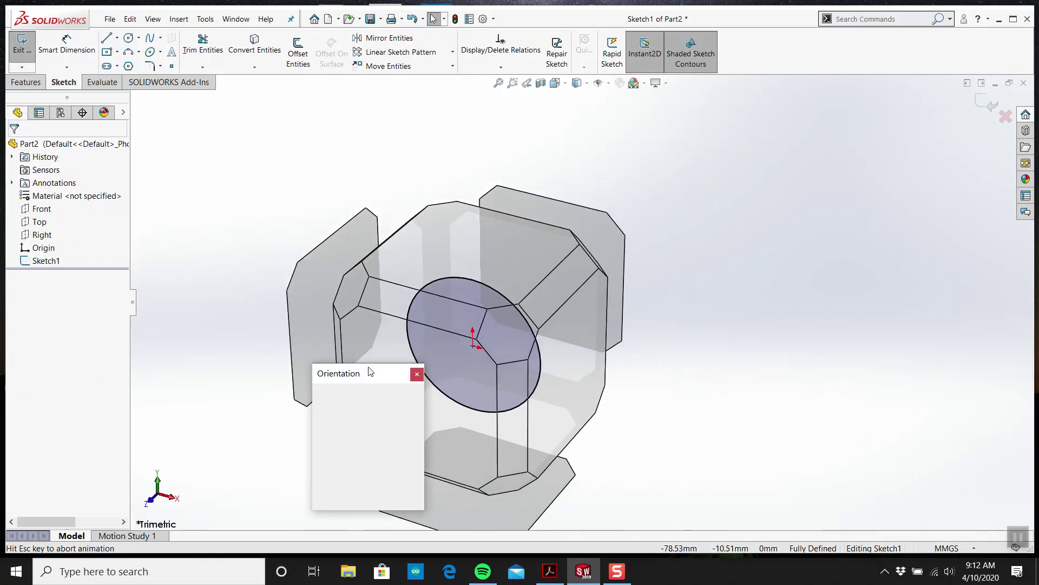
pyautogui.click(410, 428)
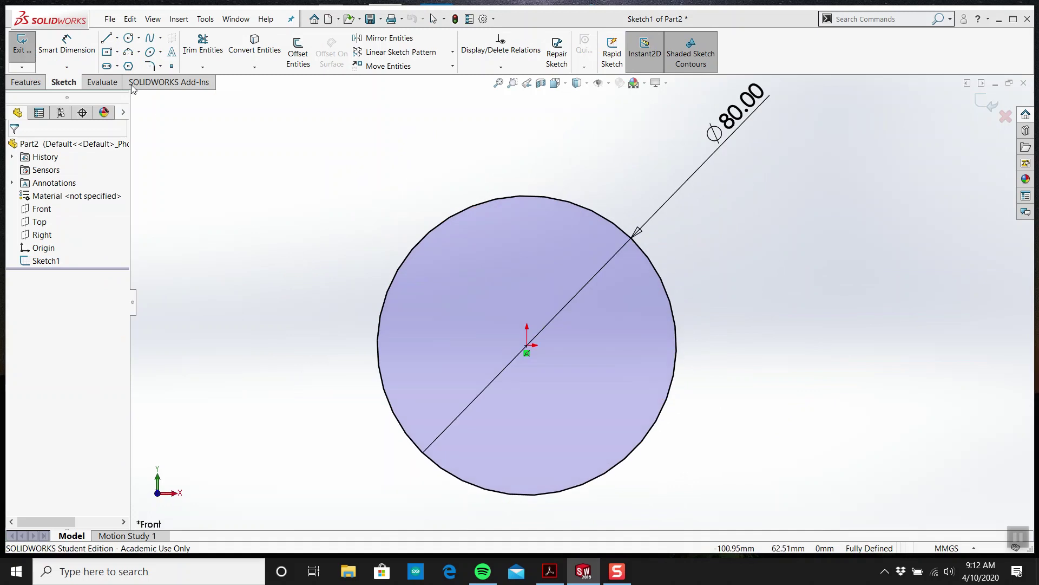
# Draw a second circle centred on the origin inside the 80 mm circle.
pyautogui.click(128, 37)
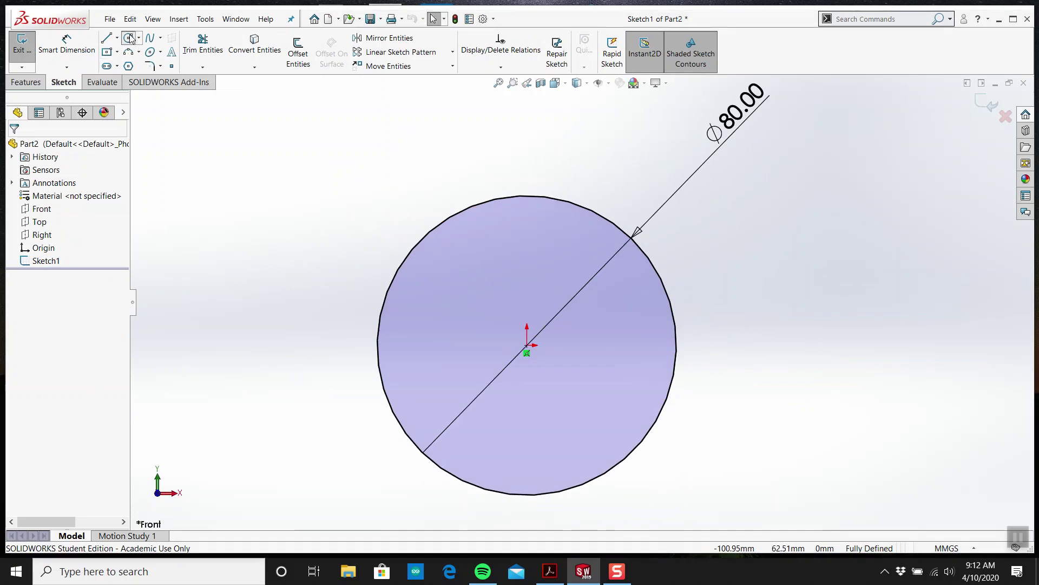
pyautogui.click(528, 347)
pyautogui.click(571, 426)
pyautogui.press('Escape')
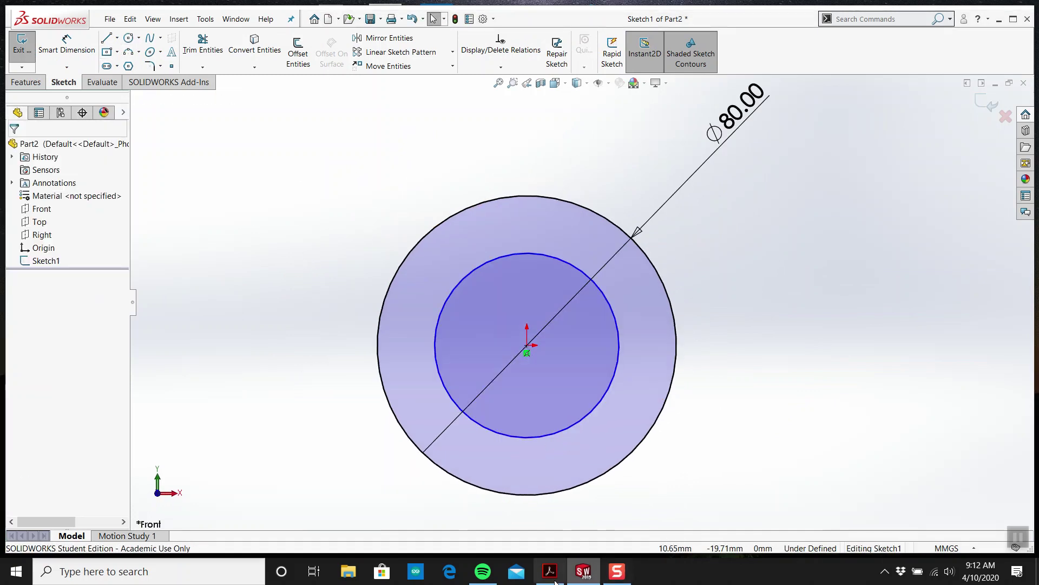
# Check the PDF, then dimension the inner circle to 60 mm diameter.
pyautogui.click(551, 581)
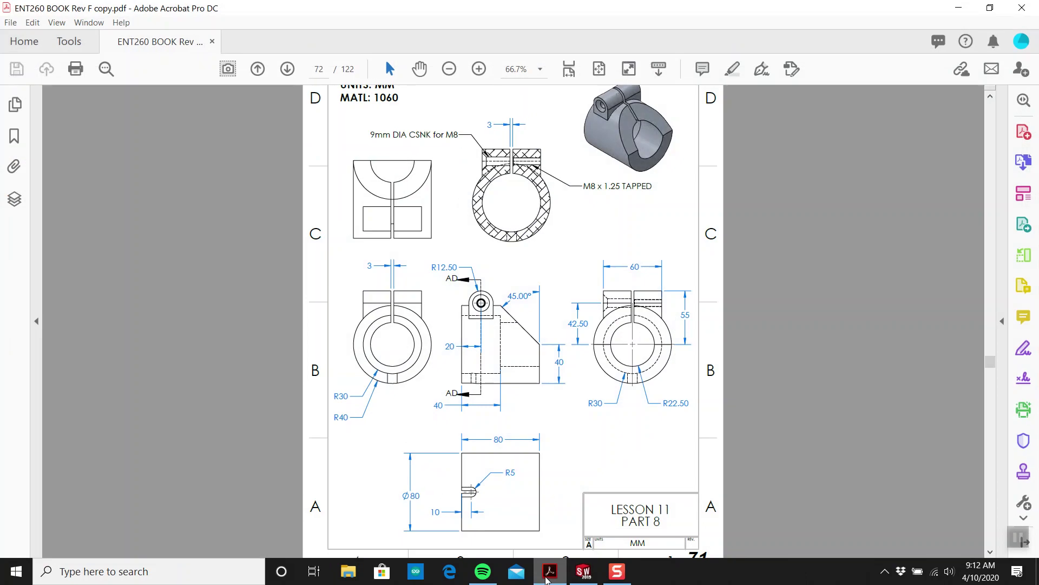
pyautogui.click(548, 574)
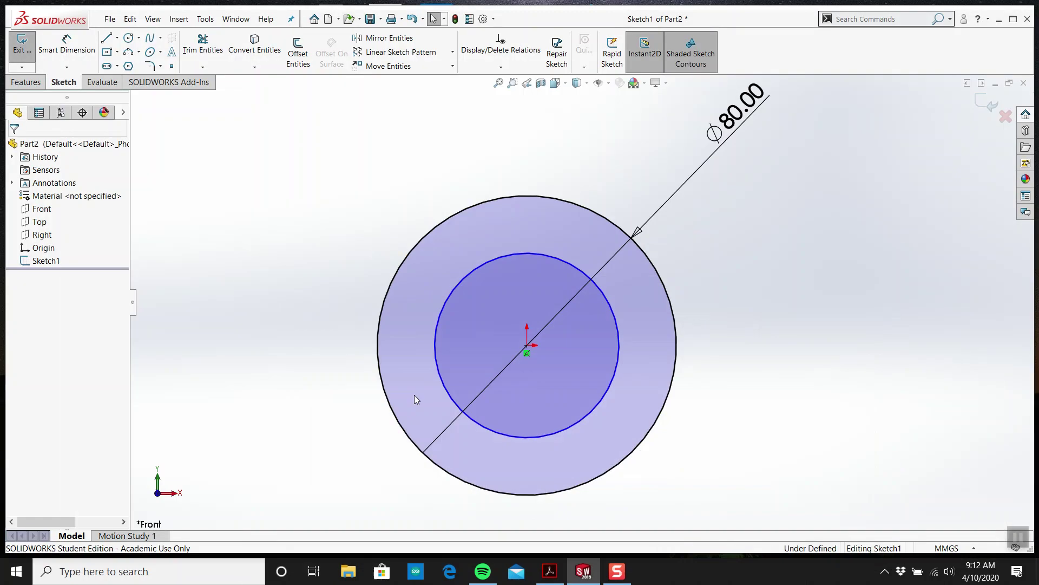
pyautogui.click(64, 37)
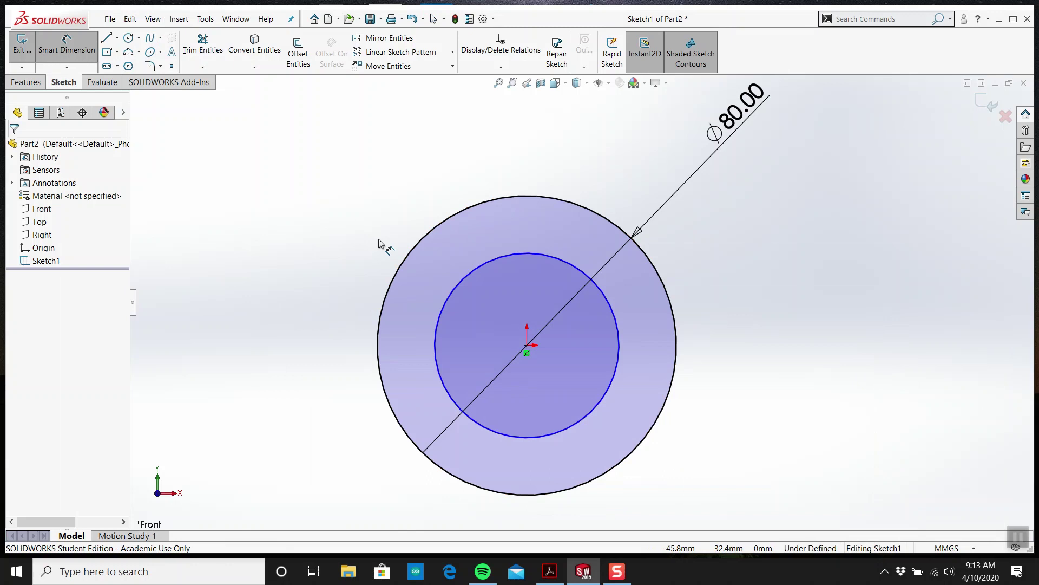
pyautogui.click(460, 249)
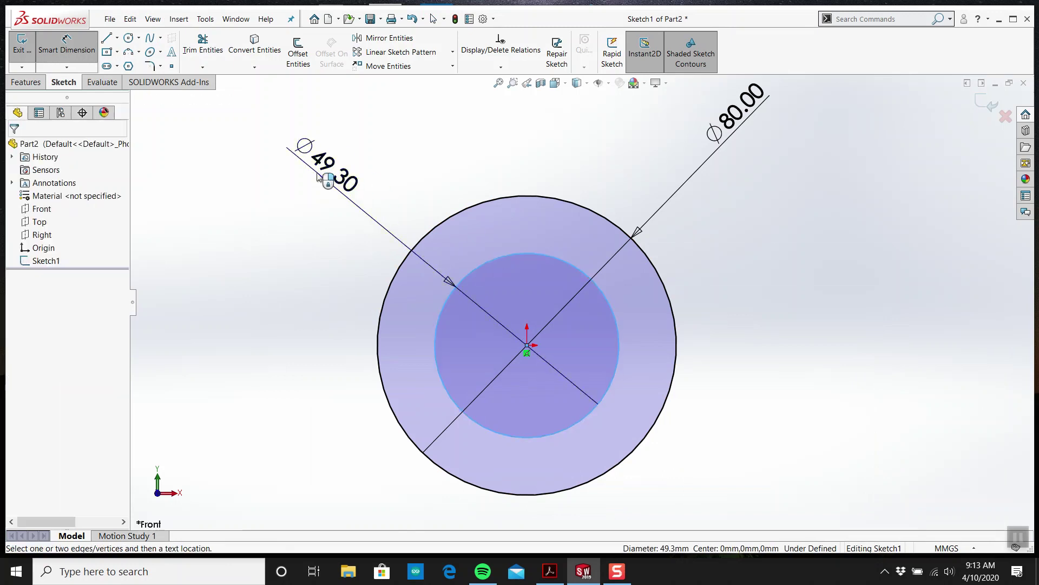
pyautogui.click(318, 176)
pyautogui.write('60')
pyautogui.press('Return')
pyautogui.press('Escape')
pyautogui.press('Escape')
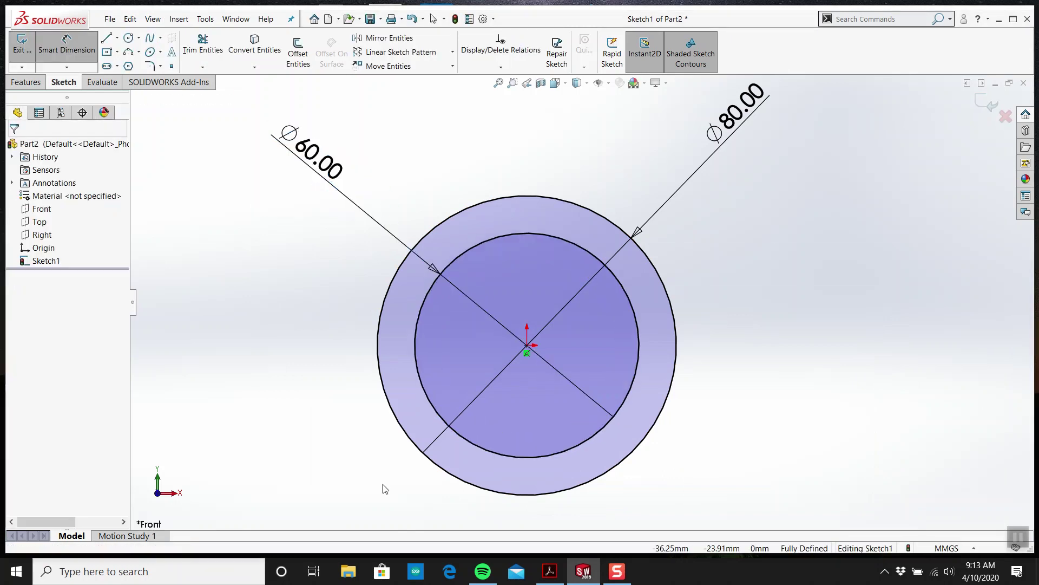
# Switch to the Acrobat clamp drawing to read the next dimension.
pyautogui.click(550, 571)
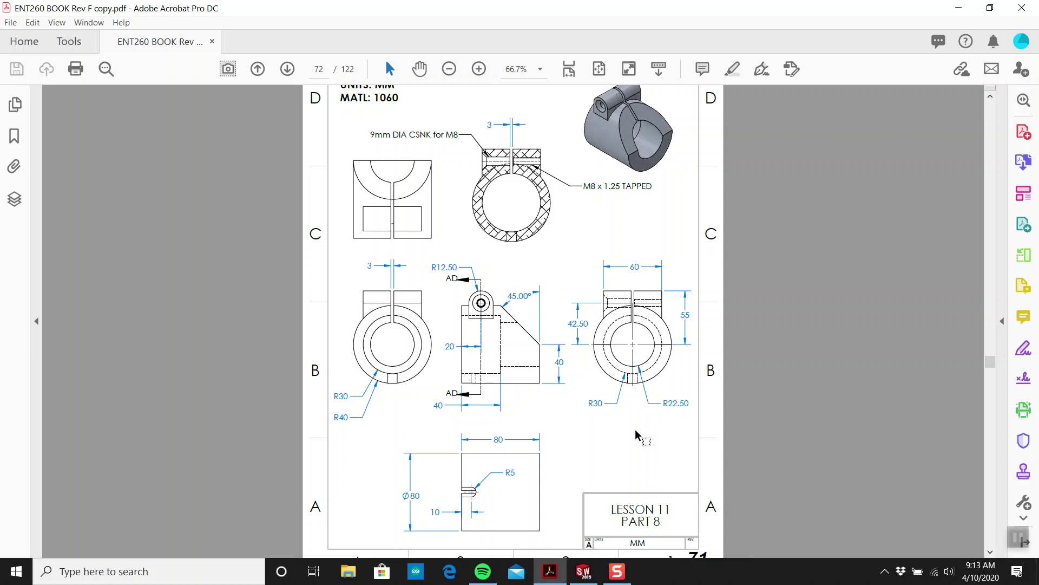
# Draw a third, smaller circle centred on the origin.
pyautogui.moveTo(557, 581)
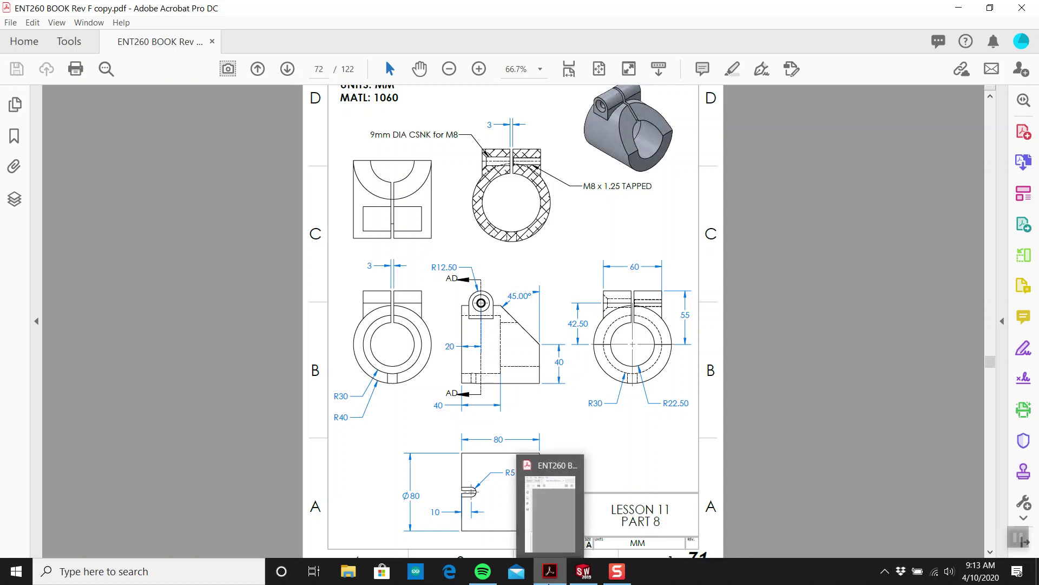
pyautogui.click(583, 573)
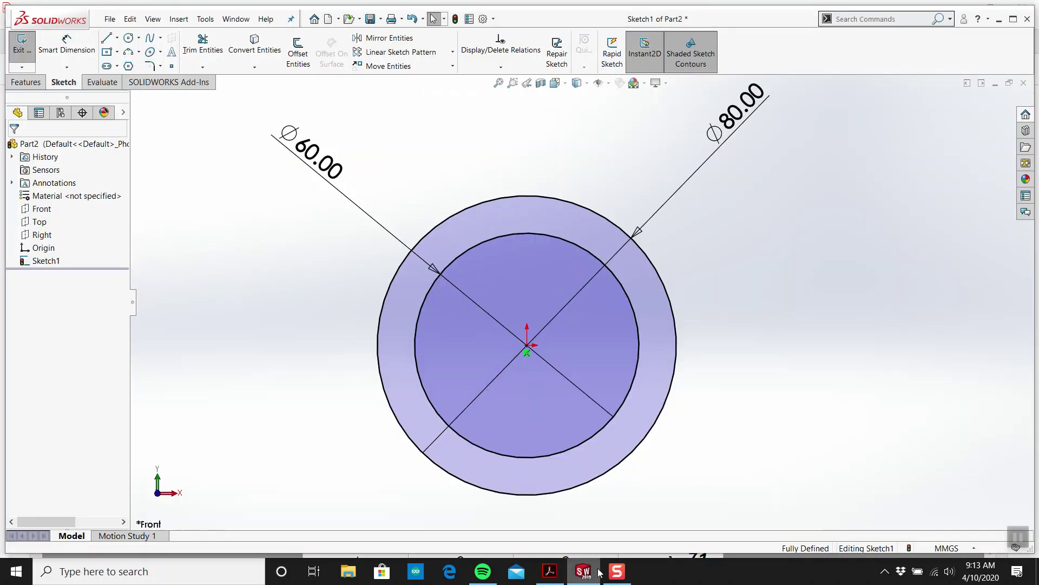
pyautogui.click(128, 37)
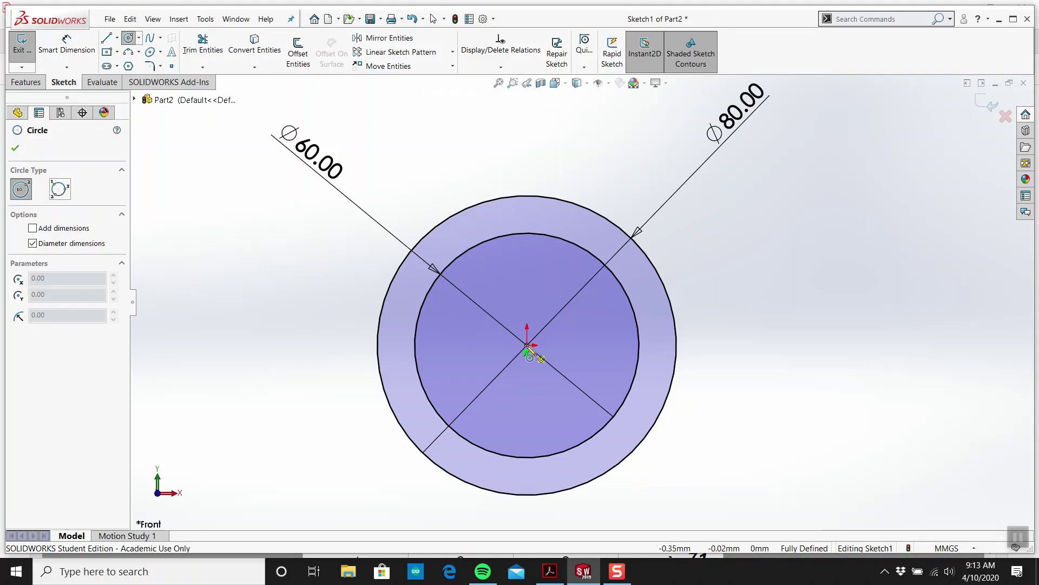
pyautogui.click(526, 345)
pyautogui.click(528, 401)
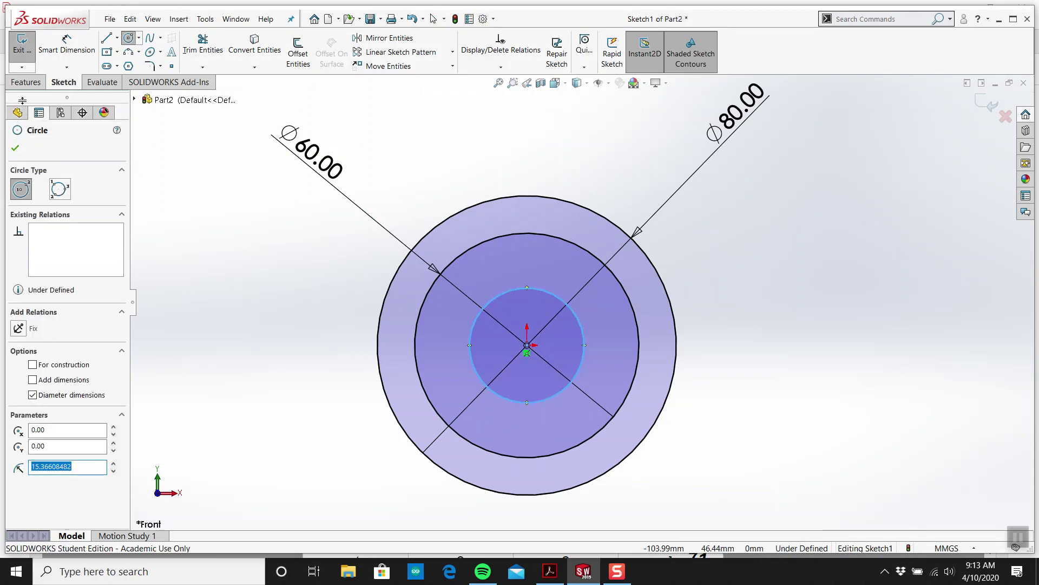
pyautogui.press('Escape')
# Dimension the smallest circle to 45 mm diameter and fit the sketch in view.
pyautogui.click(65, 51)
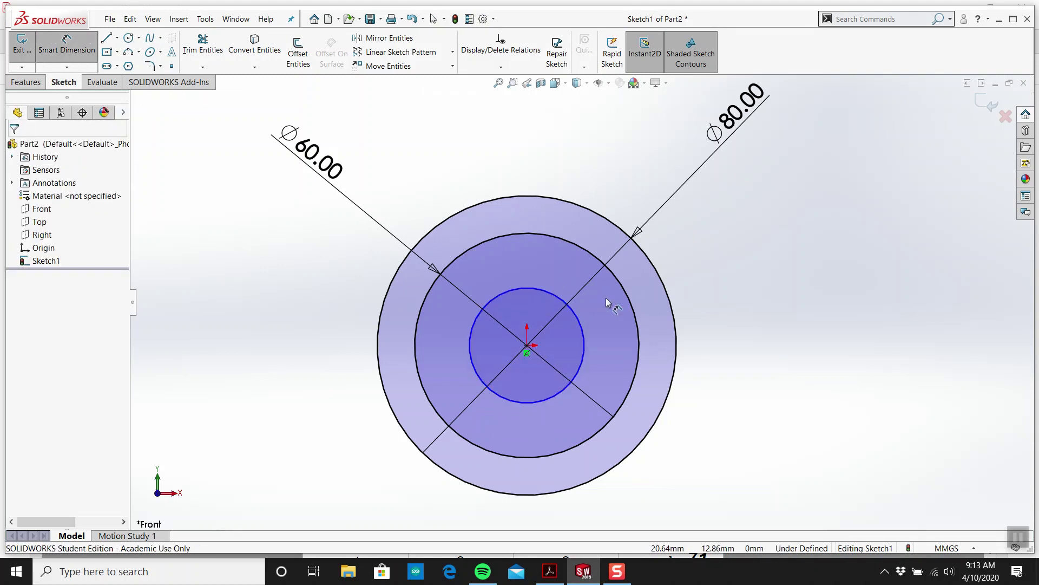
pyautogui.click(585, 324)
pyautogui.click(780, 254)
pyautogui.write('45')
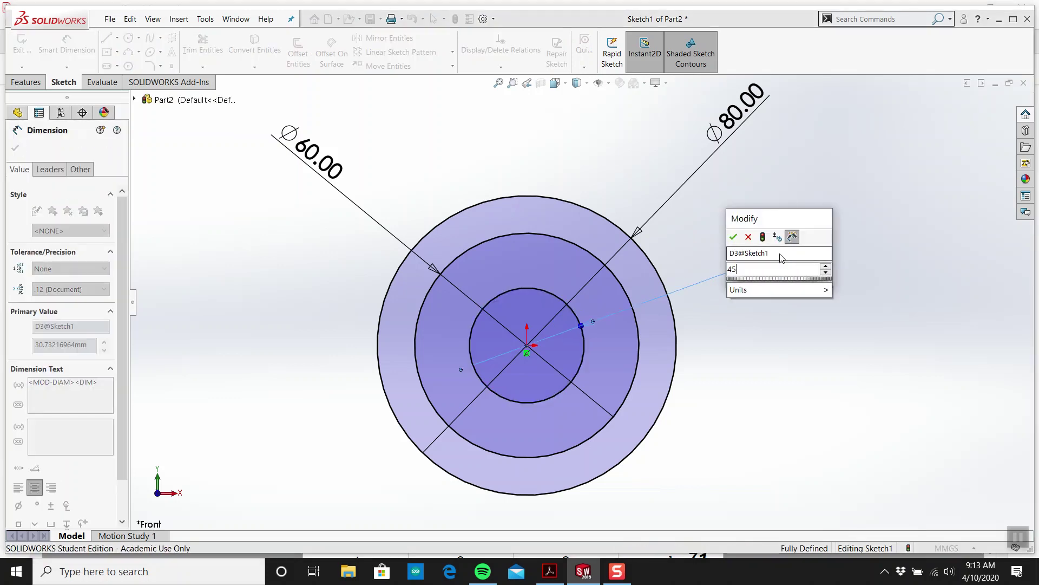
pyautogui.press('Return')
pyautogui.press('f')
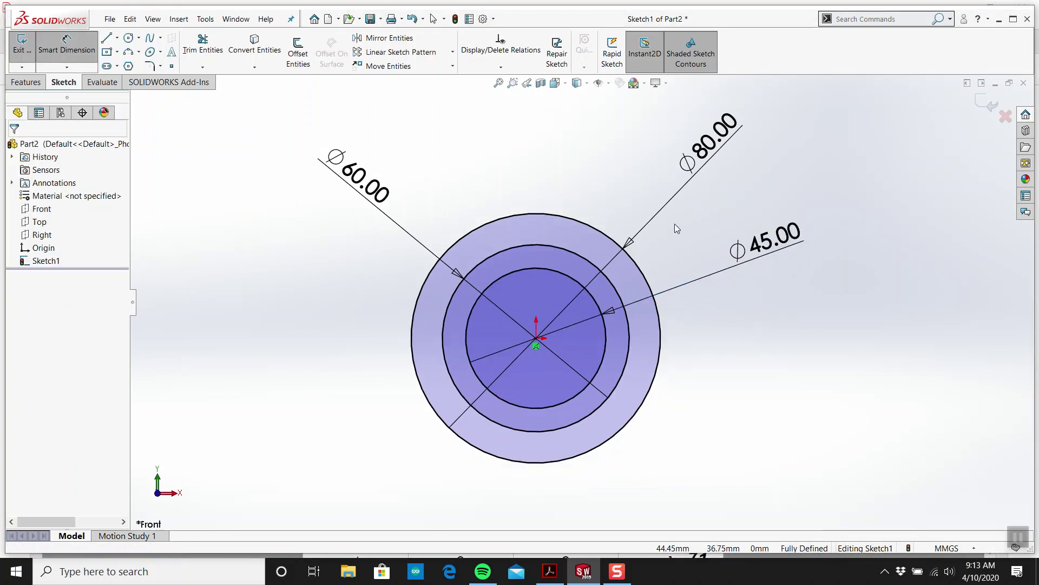
pyautogui.press('Escape')
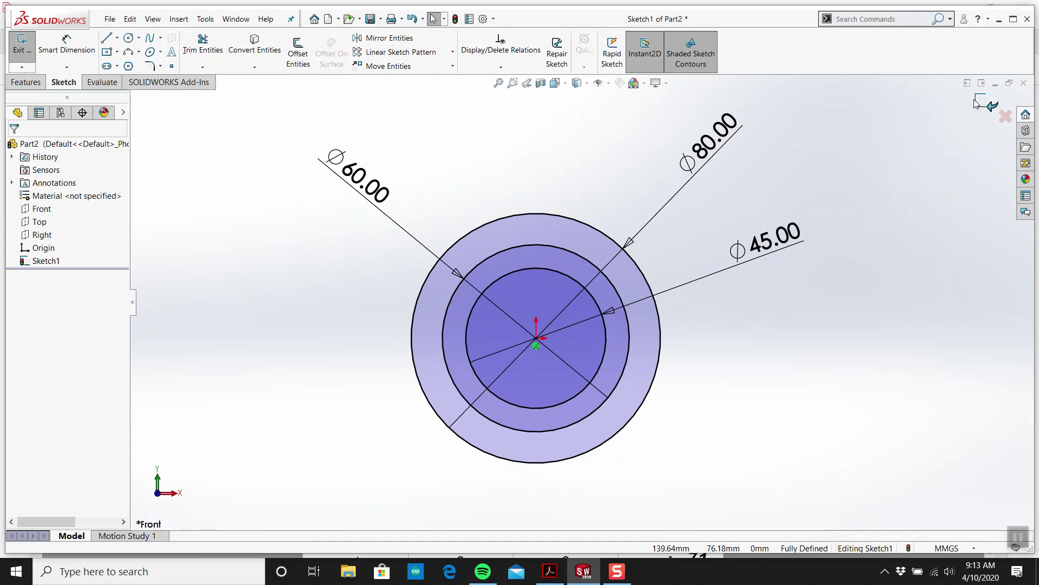
# Extrude all three circular regions of Sketch1 80 mm blind in the reversed direction.
pyautogui.click(991, 103)
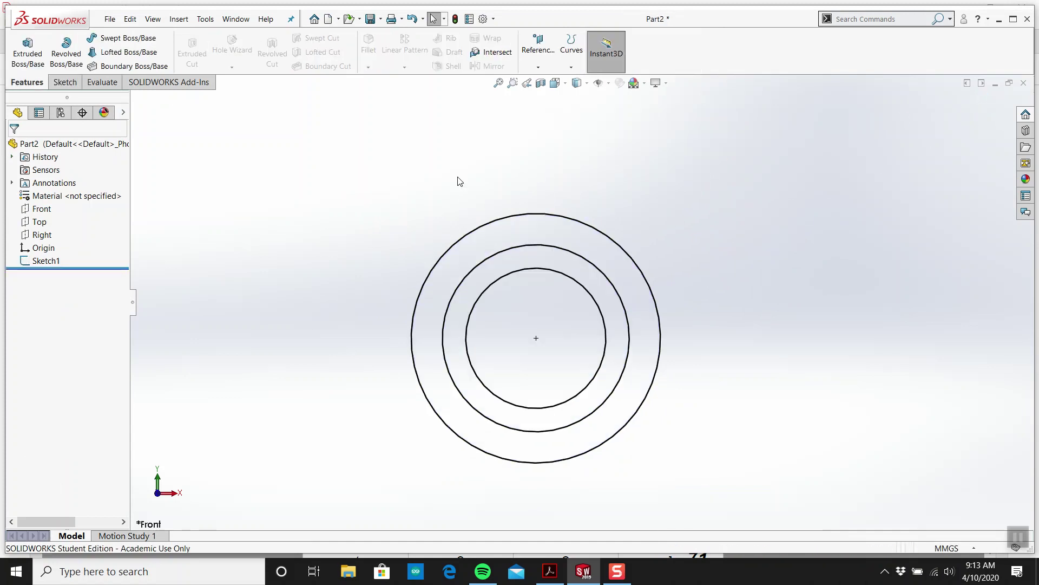
pyautogui.click(32, 261)
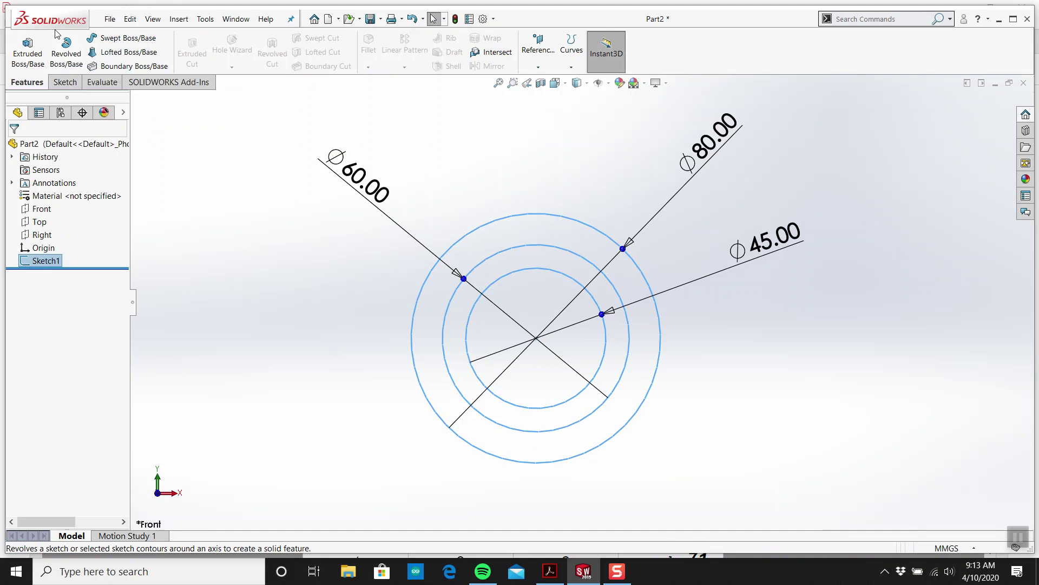
pyautogui.click(32, 54)
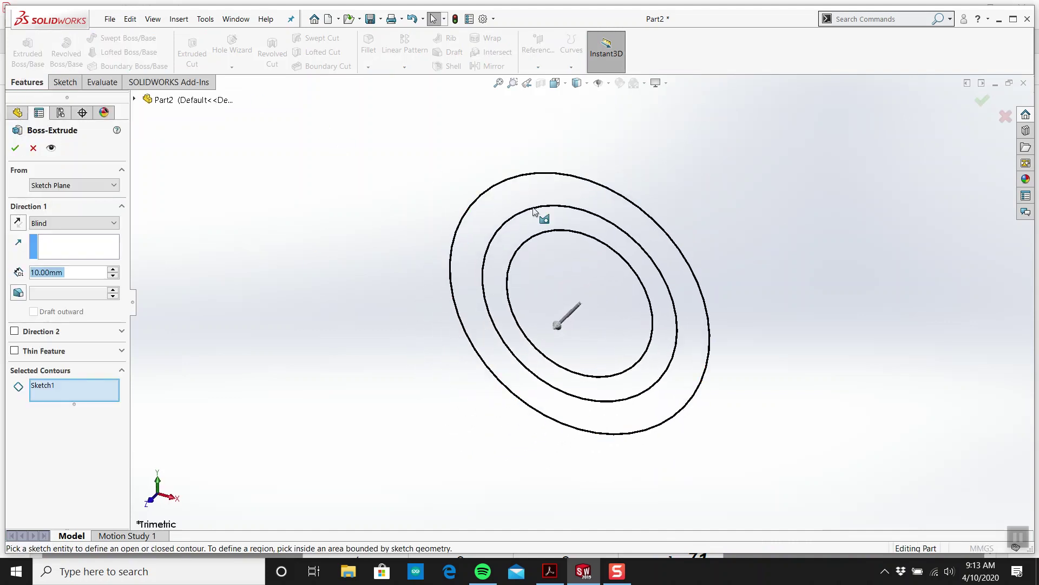
pyautogui.click(563, 197)
pyautogui.click(543, 268)
pyautogui.click(543, 268)
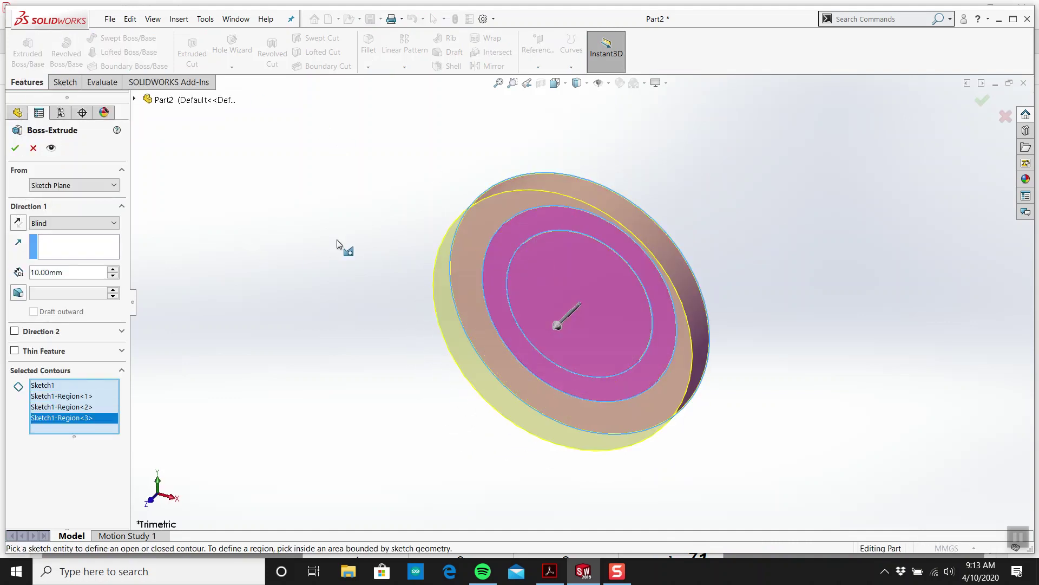
pyautogui.click(18, 222)
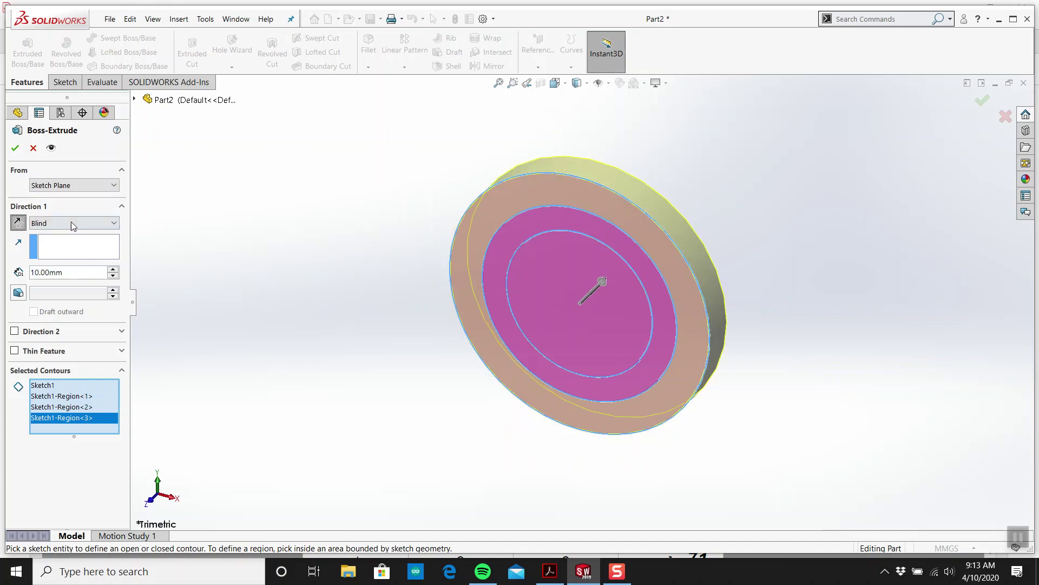
pyautogui.scroll(7, 68, 272)
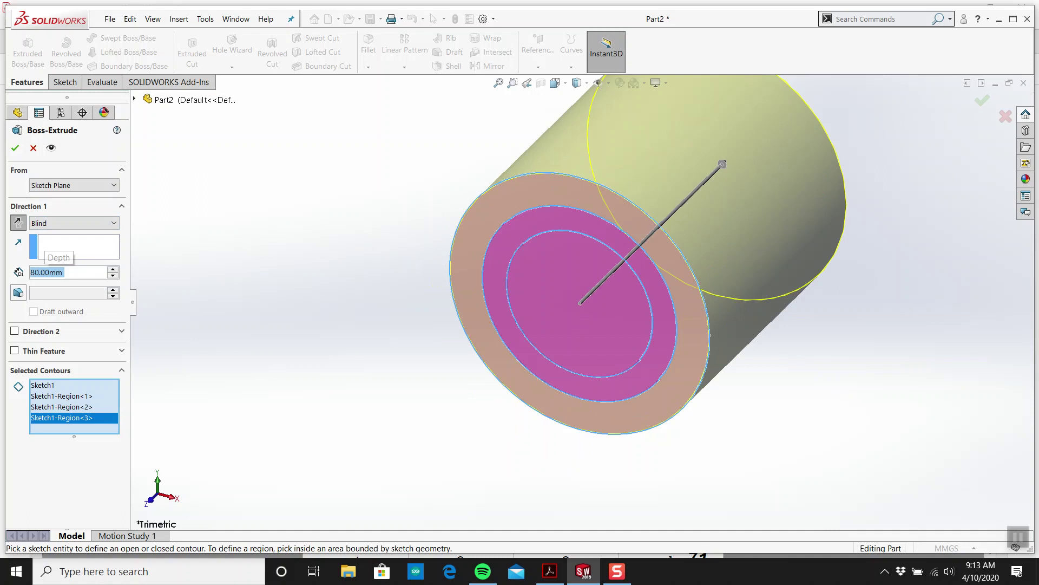
pyautogui.click(15, 147)
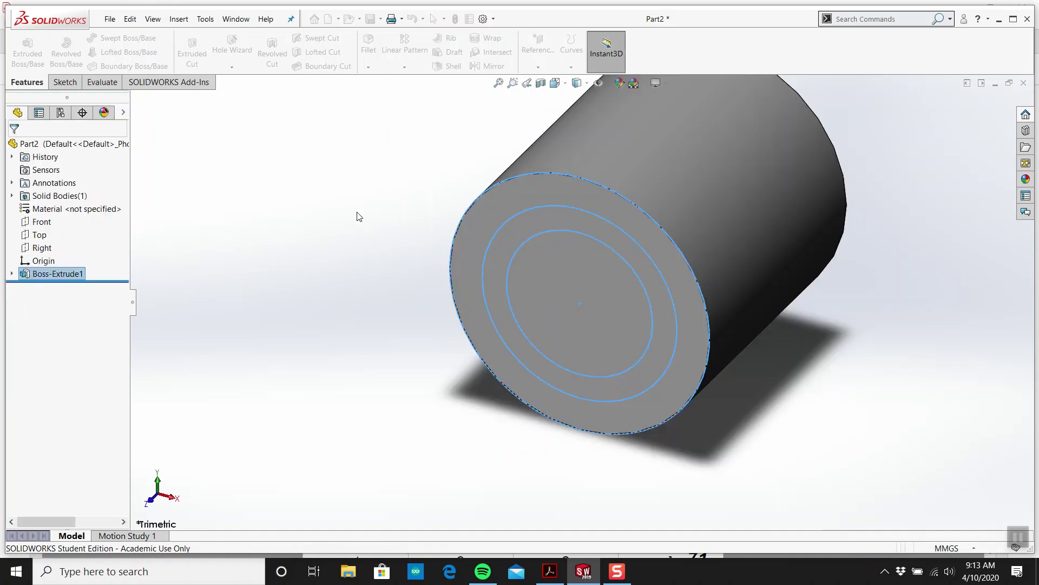
pyautogui.scroll(3, 553, 254)
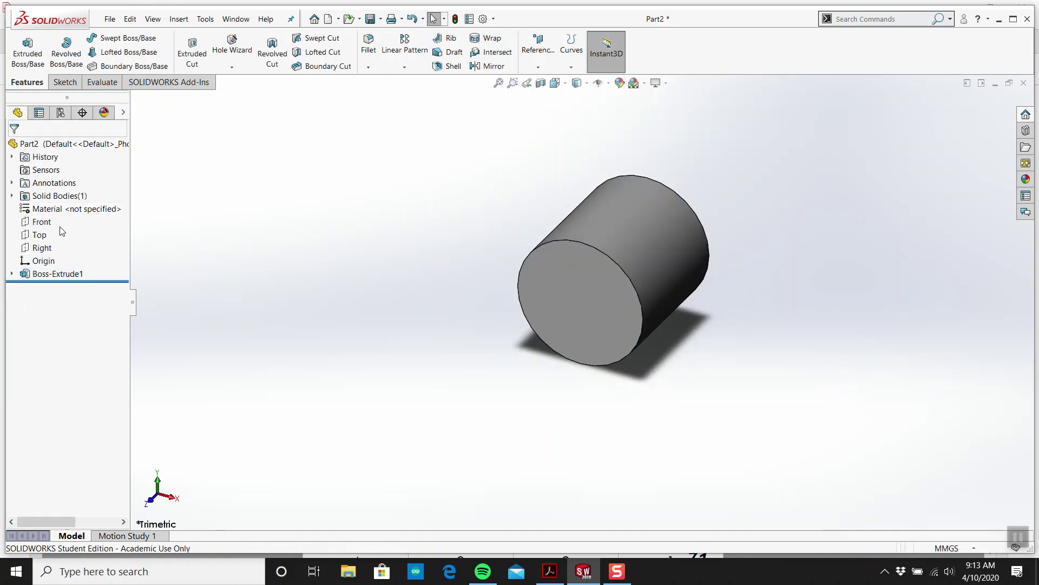
# Start a new sketch on the Right plane, viewed normal to it.
pyautogui.click(35, 222)
pyautogui.click(42, 247)
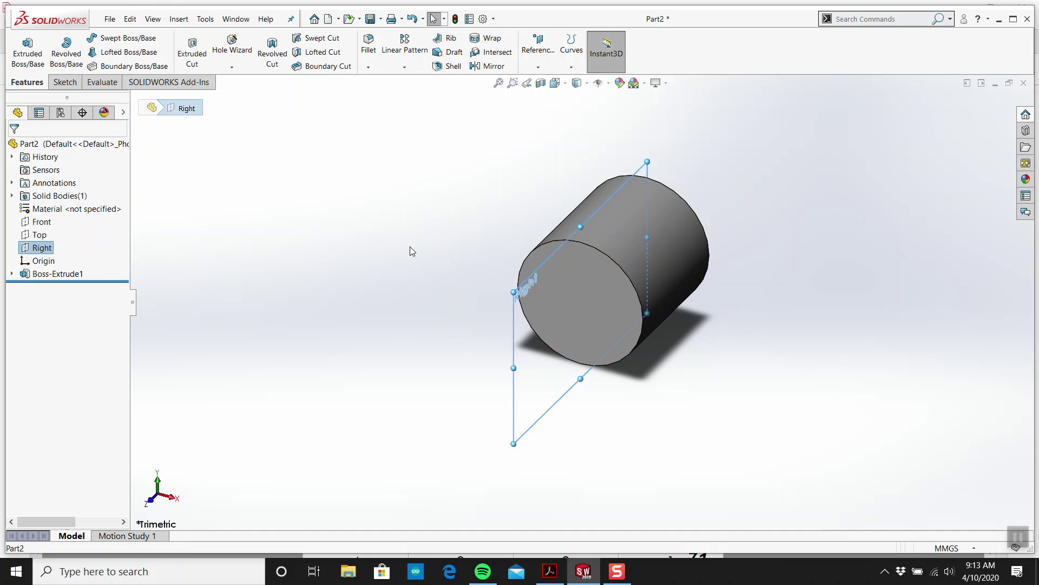
pyautogui.moveTo(411, 246); pyautogui.dragTo(612, 282, button='middle')
pyautogui.moveTo(680, 250); pyautogui.dragTo(781, 243)
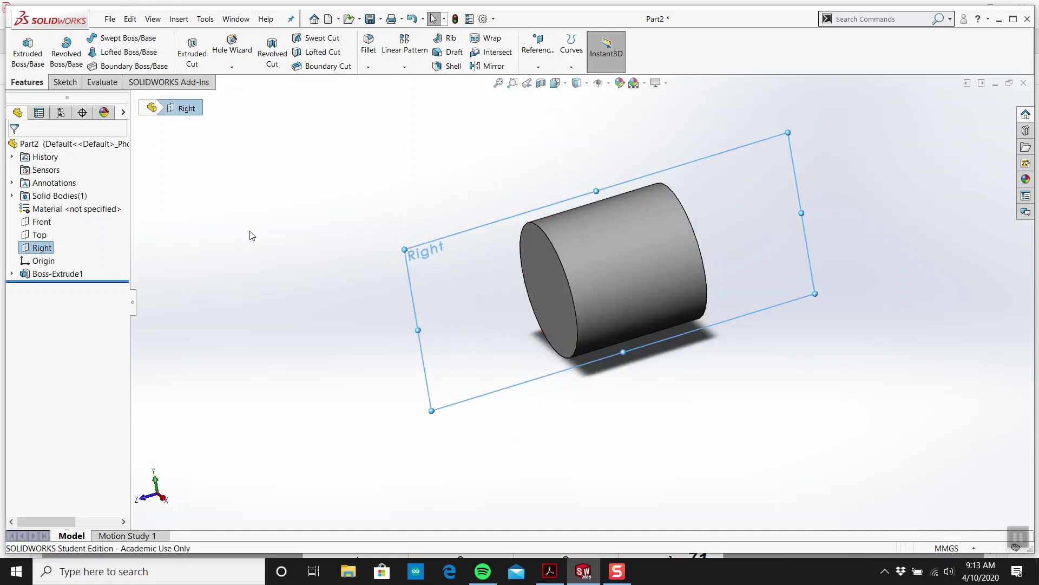
pyautogui.click(64, 82)
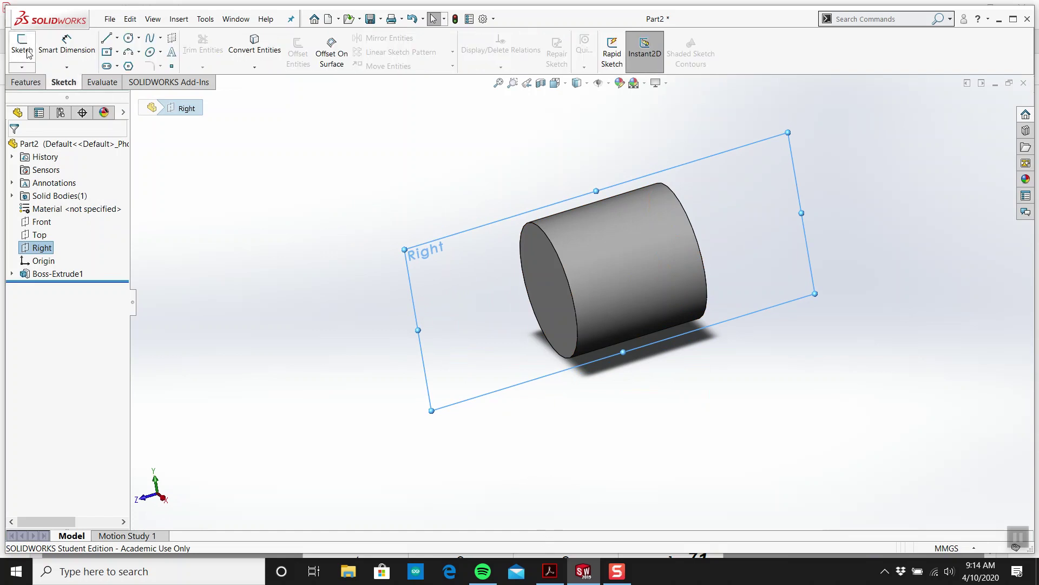
pyautogui.click(21, 43)
pyautogui.press('space')
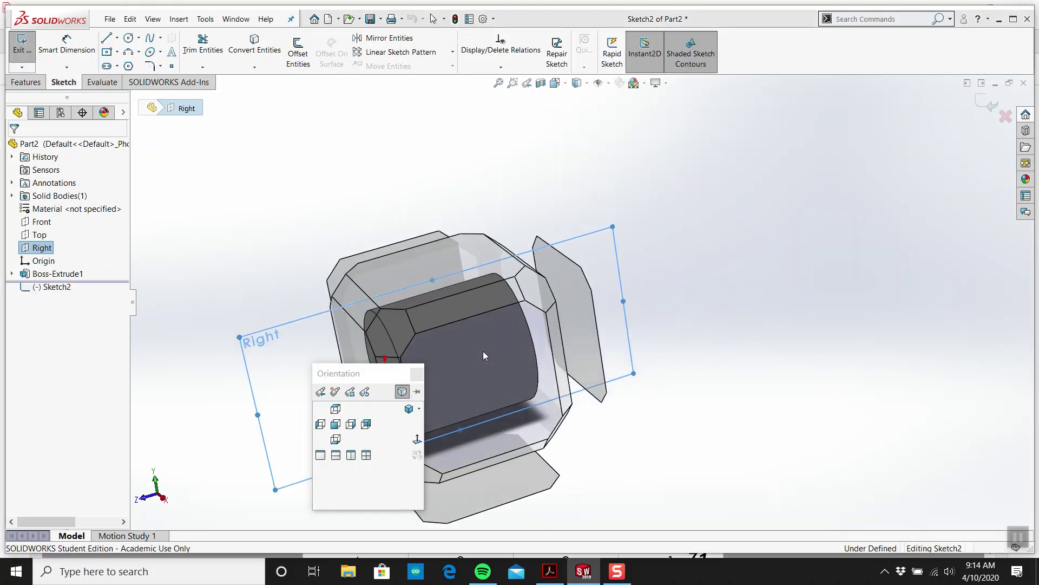
pyautogui.click(483, 350)
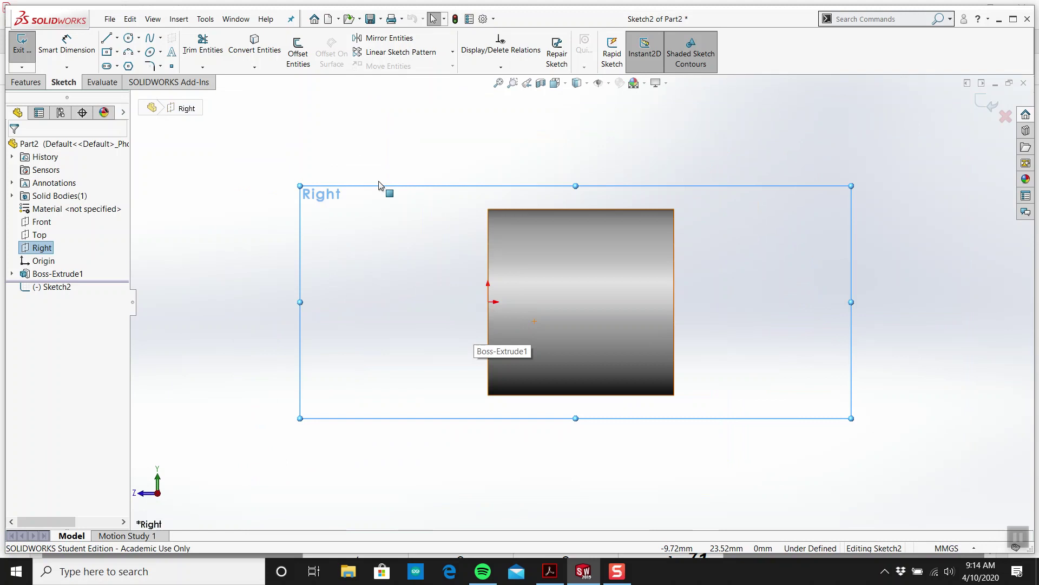
# Draw a circle above the cylinder's top edge and a horizontal centerline from the origin.
pyautogui.click(128, 38)
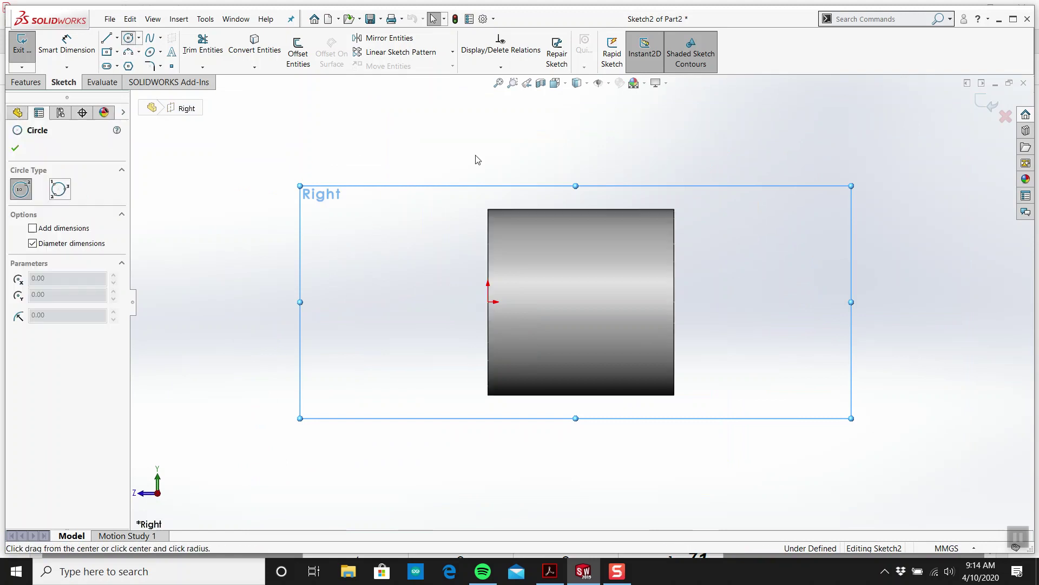
pyautogui.moveTo(534, 194); pyautogui.dragTo(538, 220)
pyautogui.press('Escape')
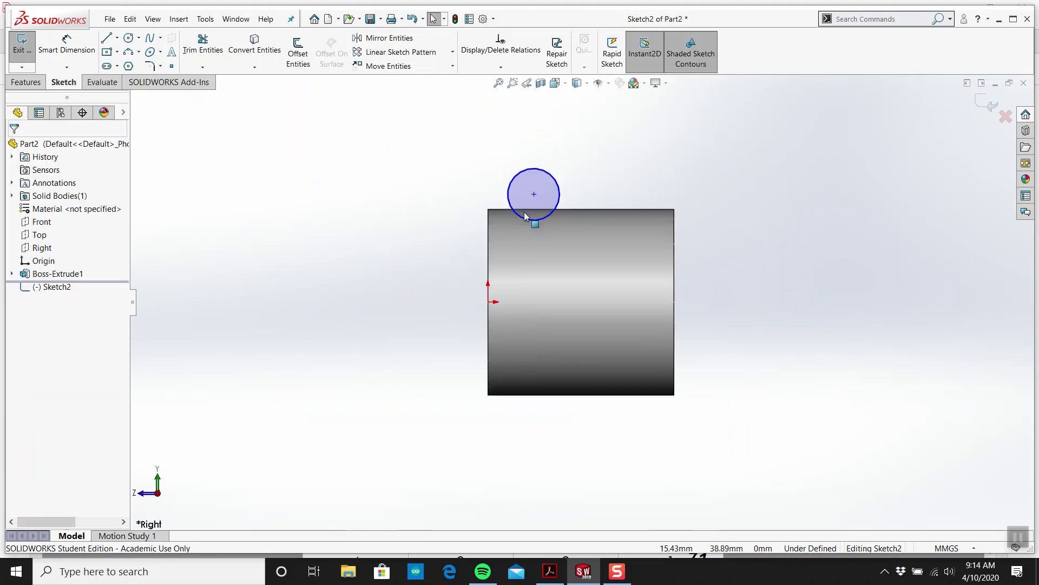
pyautogui.click(117, 38)
pyautogui.click(130, 54)
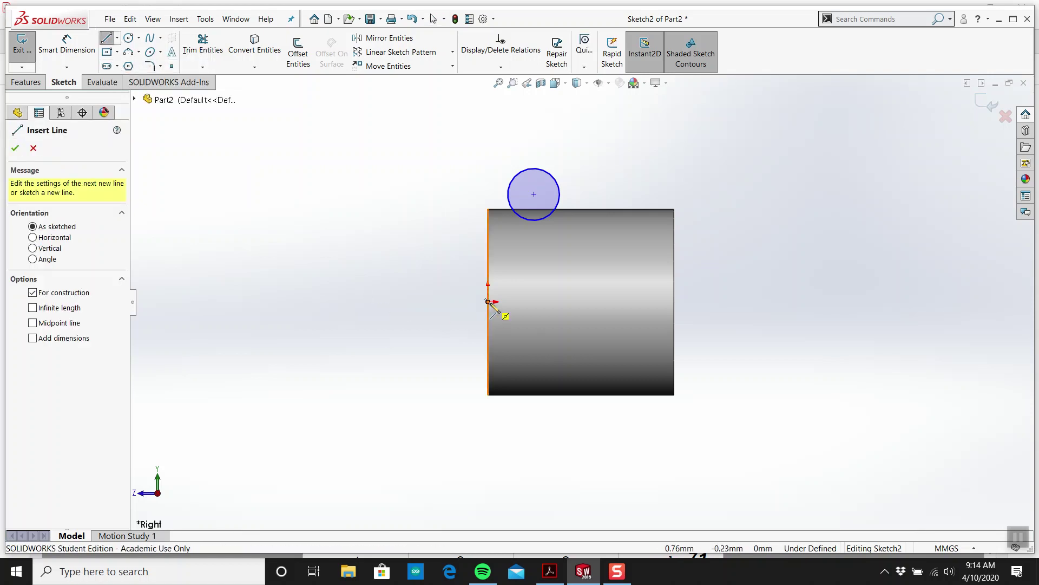
pyautogui.moveTo(488, 301)
pyautogui.mouseDown()
pyautogui.moveTo(720, 325)
pyautogui.moveTo(772, 314)
pyautogui.moveTo(775, 302)
pyautogui.mouseUp()
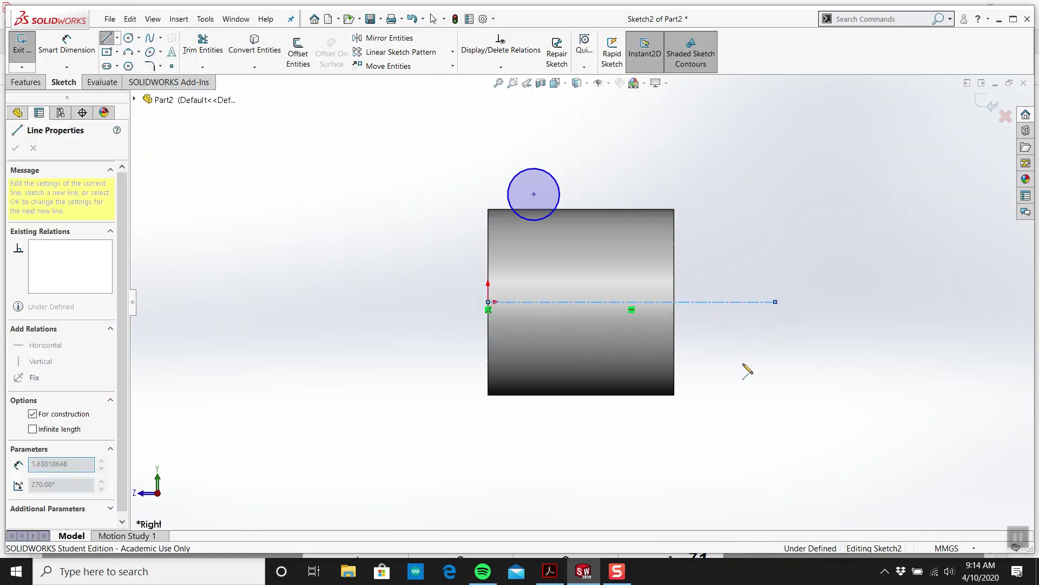
pyautogui.press('Escape')
pyautogui.click(560, 576)
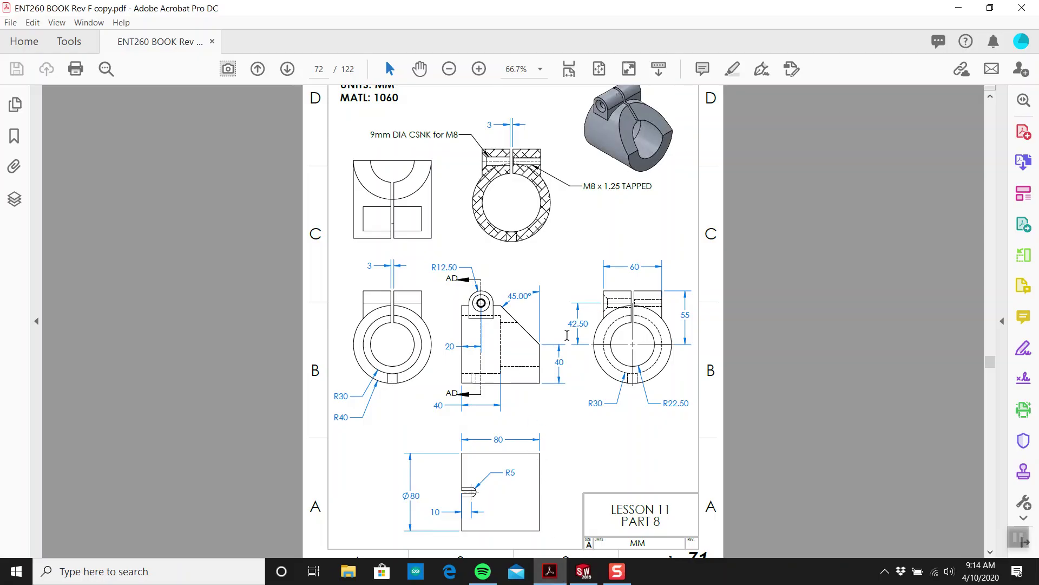
# Dimension the circle 42.5 mm above the centerline.
pyautogui.click(584, 571)
pyautogui.moveTo(385, 388); pyautogui.dragTo(364, 314, button='right')
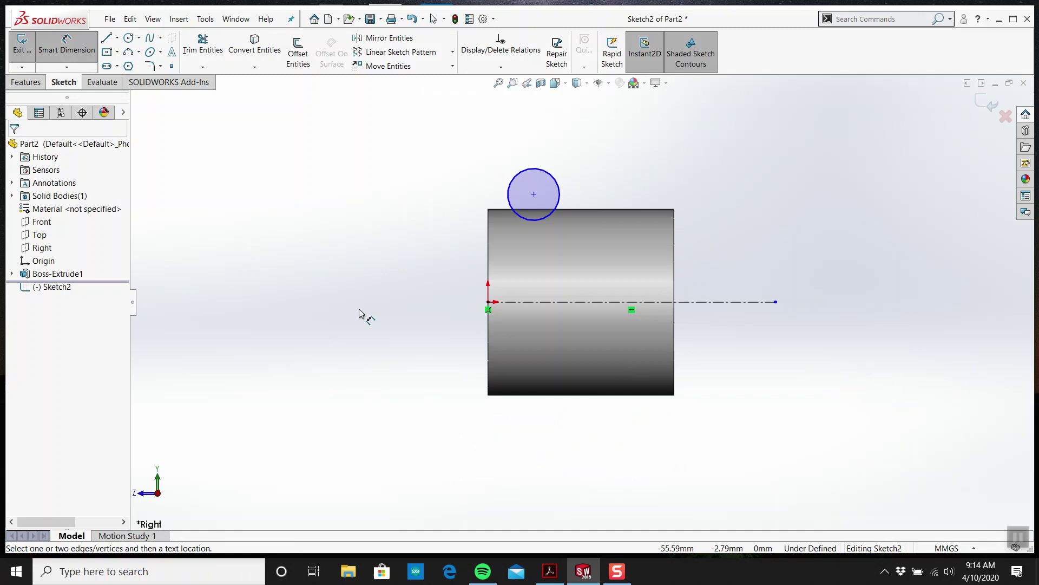
pyautogui.click(536, 307)
pyautogui.click(536, 219)
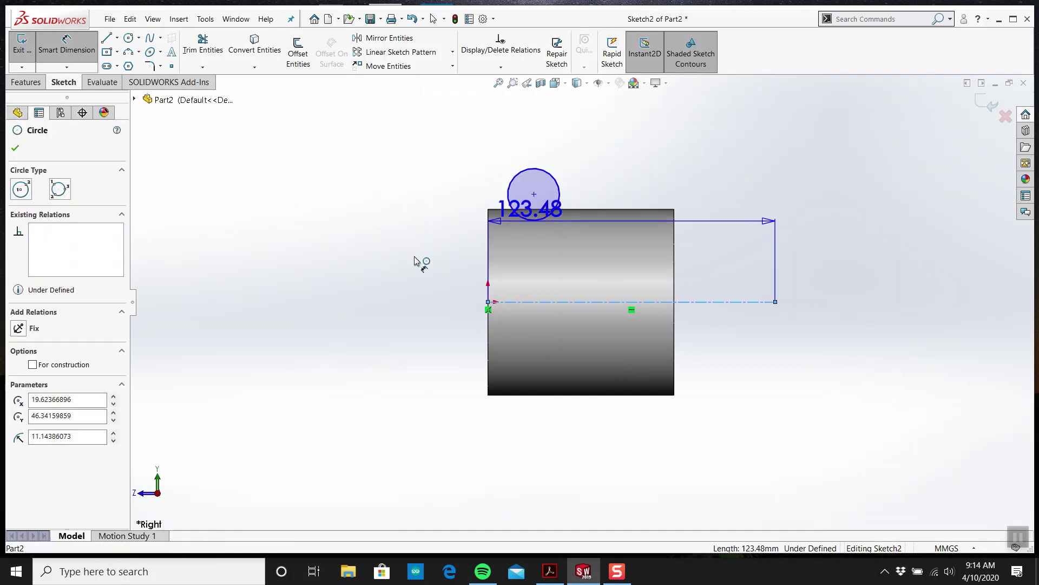
pyautogui.click(401, 261)
pyautogui.write('42.5')
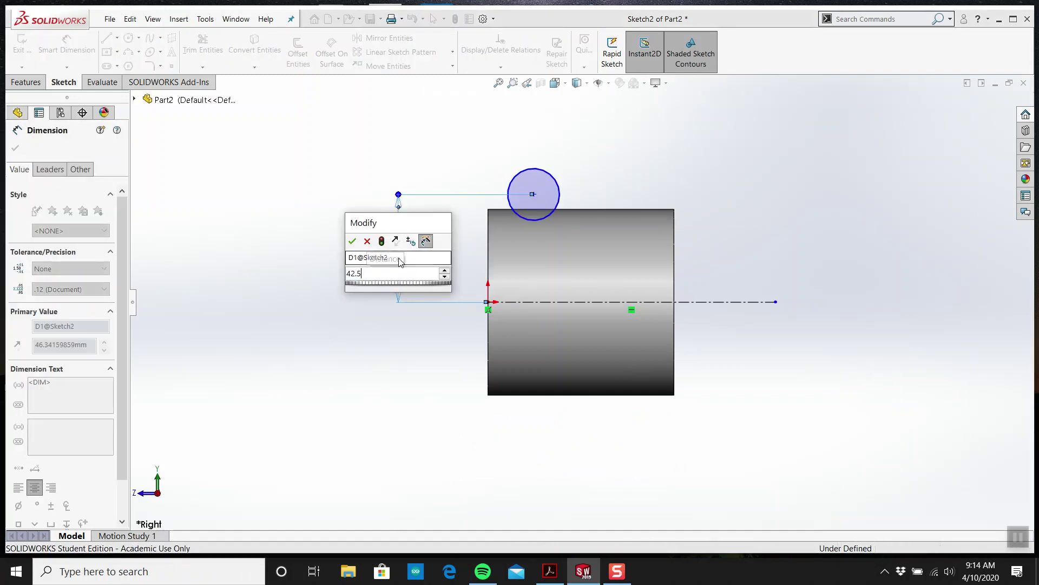
pyautogui.press('Return')
# Dimension the circle 20 mm from the cylinder's left edge.
pyautogui.click(550, 572)
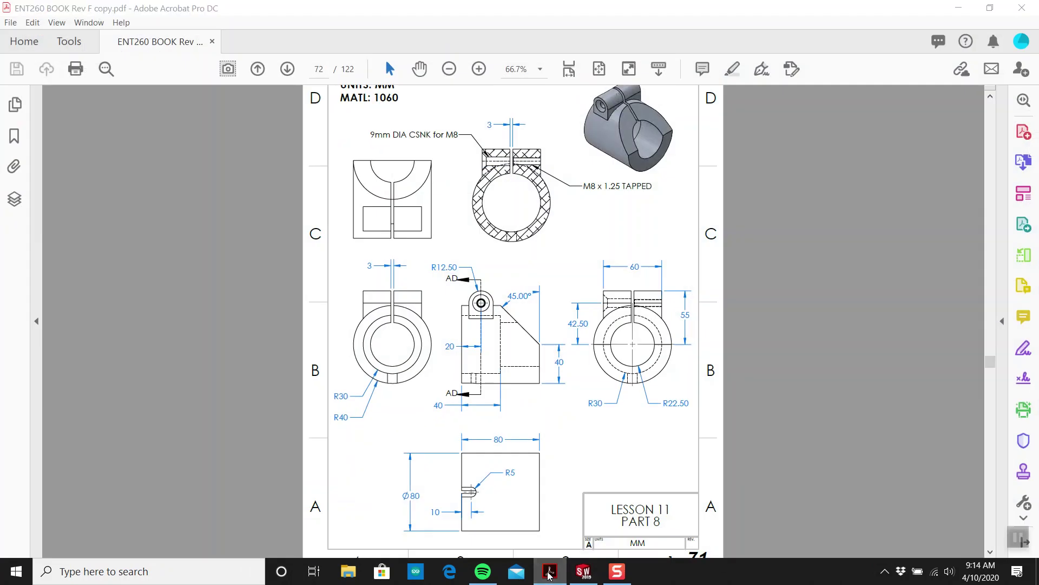
pyautogui.click(549, 574)
pyautogui.moveTo(340, 436); pyautogui.dragTo(333, 366, button='right')
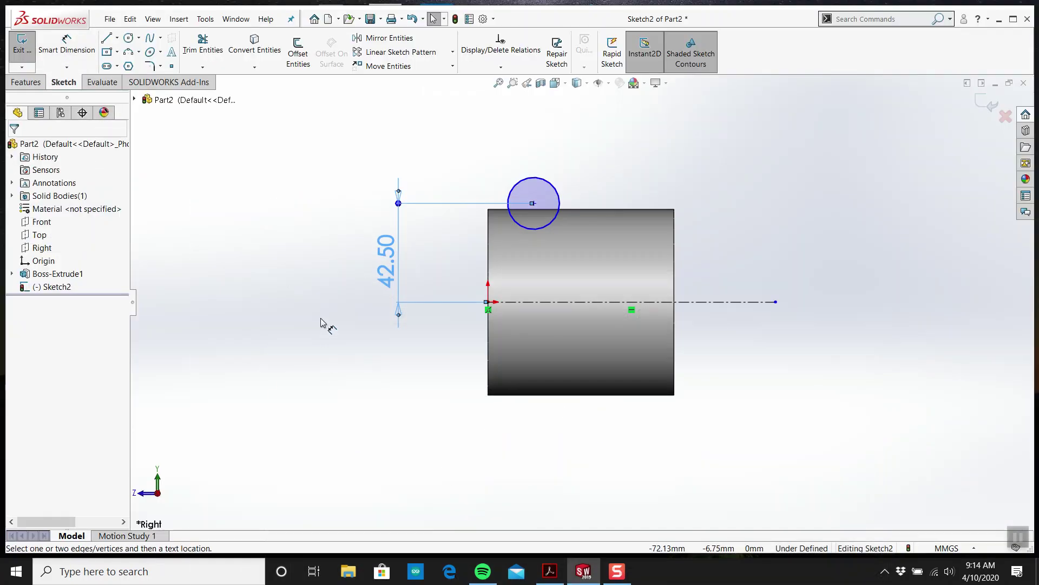
pyautogui.click(488, 242)
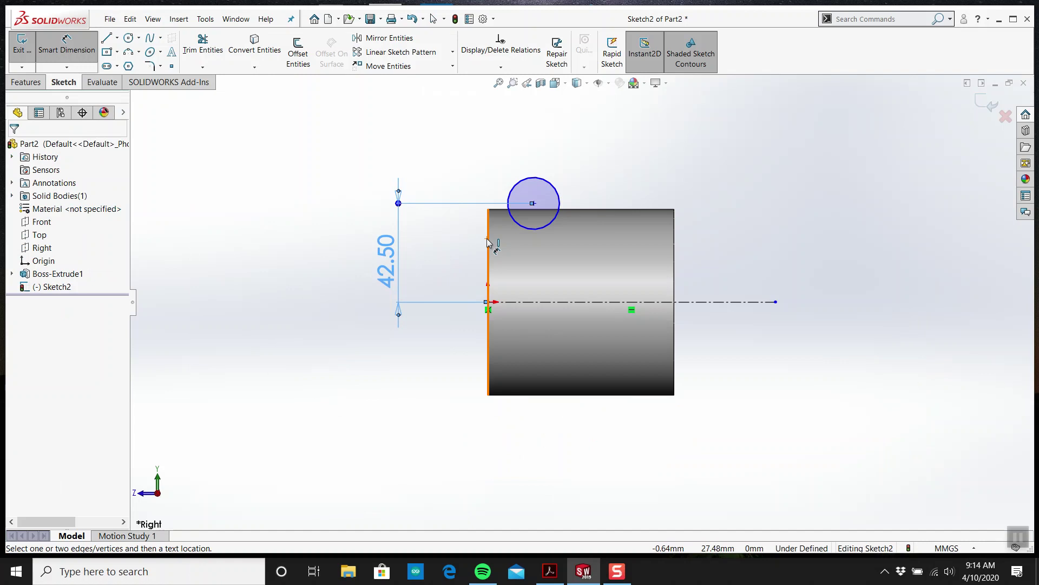
pyautogui.click(526, 225)
pyautogui.click(506, 133)
pyautogui.write('20')
pyautogui.press('Return')
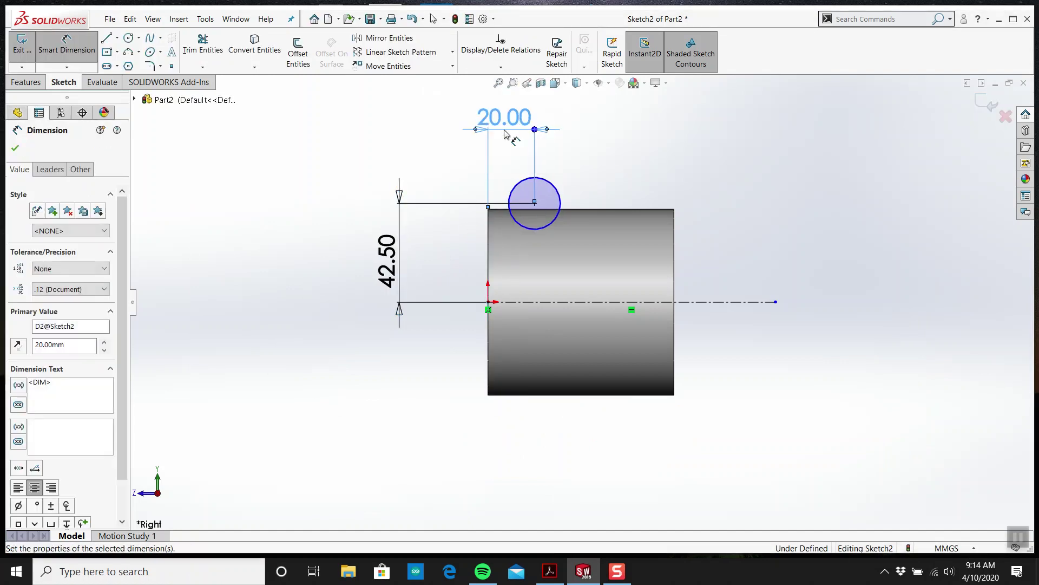
# Set the circle's diameter to 25 mm.
pyautogui.click(550, 571)
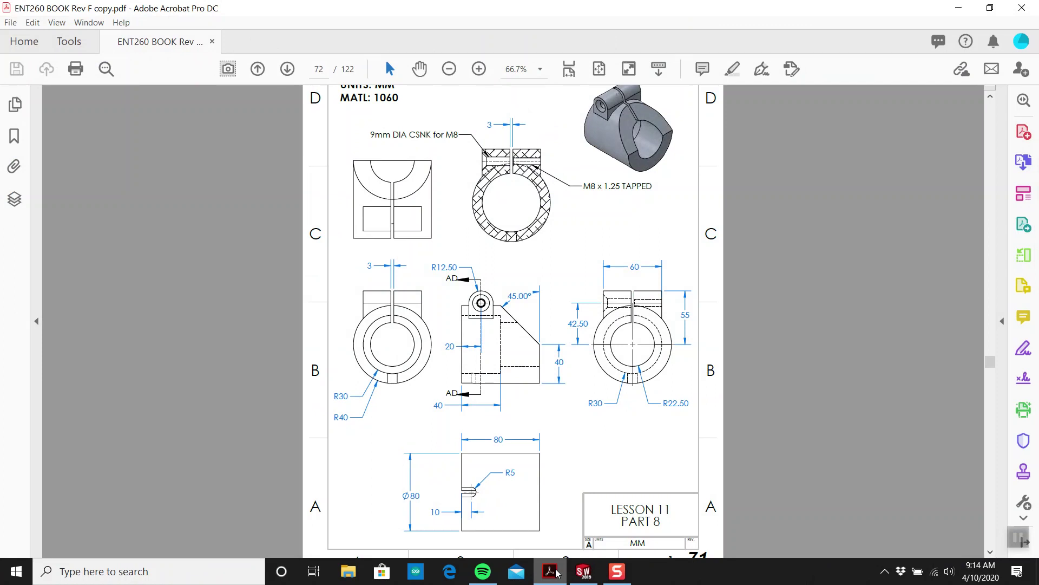
pyautogui.click(556, 573)
pyautogui.click(563, 196)
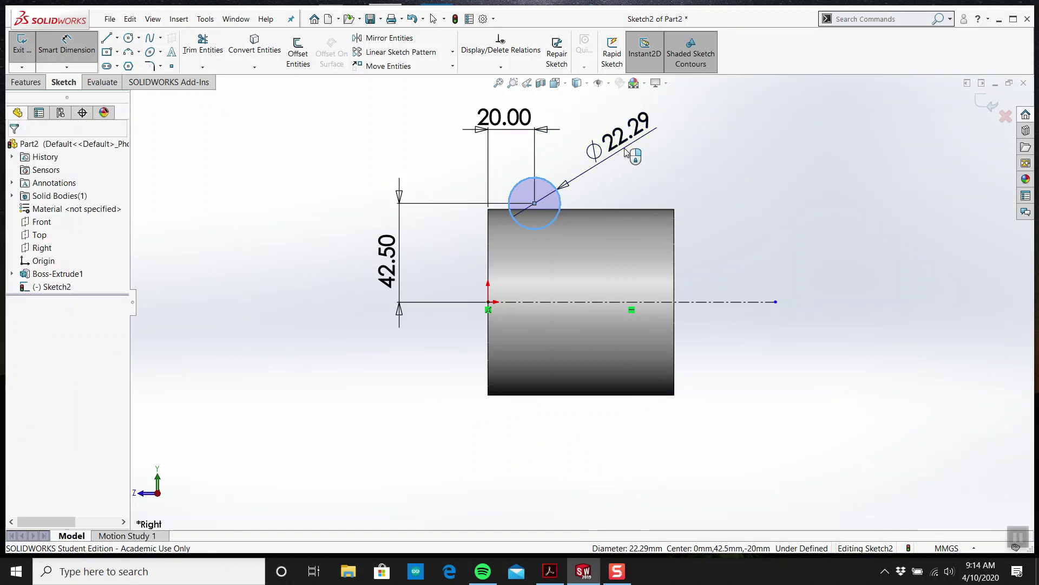
pyautogui.click(627, 153)
pyautogui.write('25')
pyautogui.press('Return')
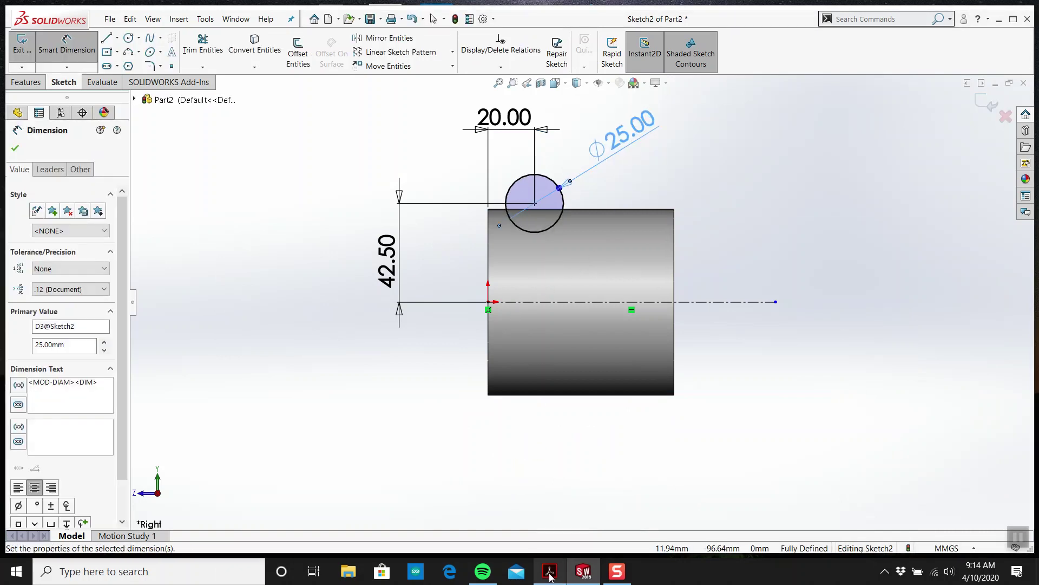
# Draw vertical lines down from both sides of the circle, joined by a horizontal line below.
pyautogui.click(107, 38)
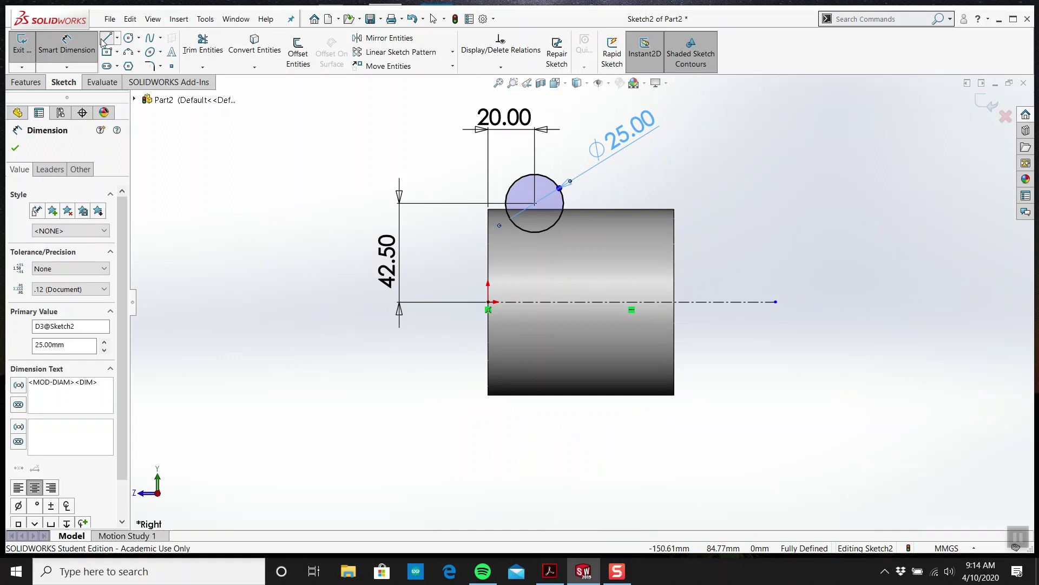
pyautogui.moveTo(506, 203); pyautogui.dragTo(506, 262)
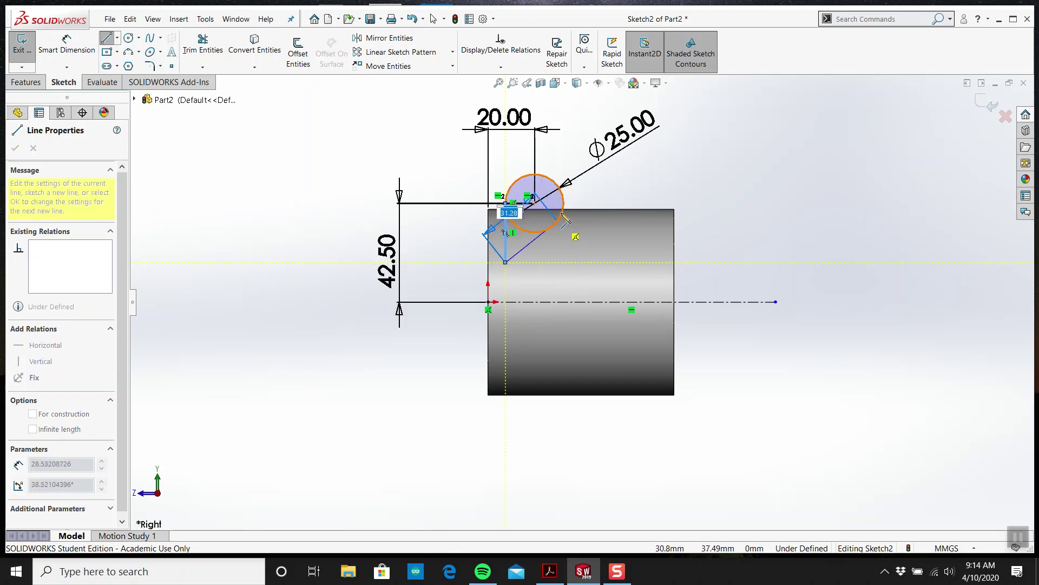
pyautogui.click(606, 262)
pyautogui.press('Escape')
pyautogui.click(114, 38)
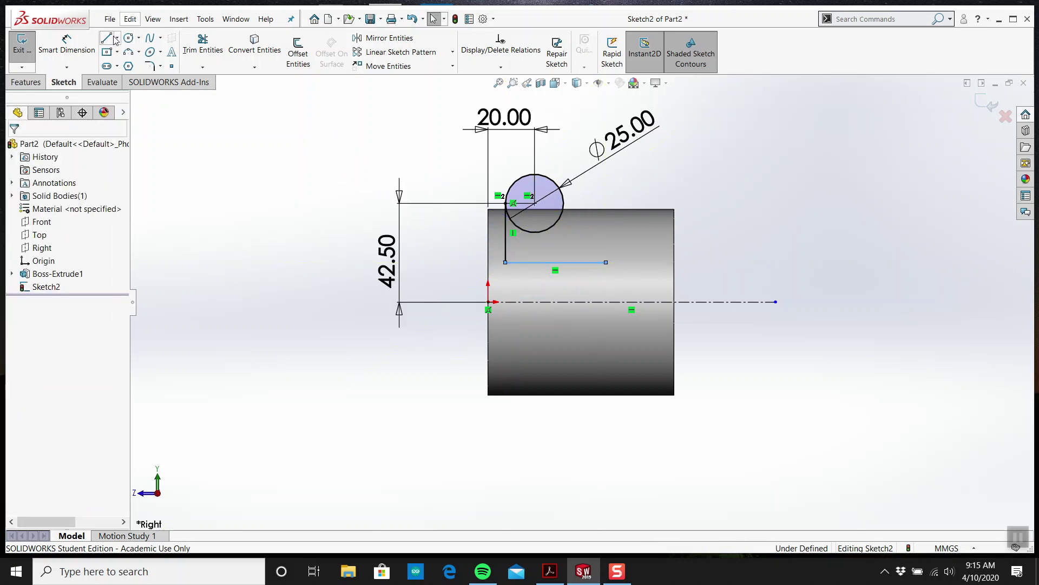
pyautogui.click(107, 38)
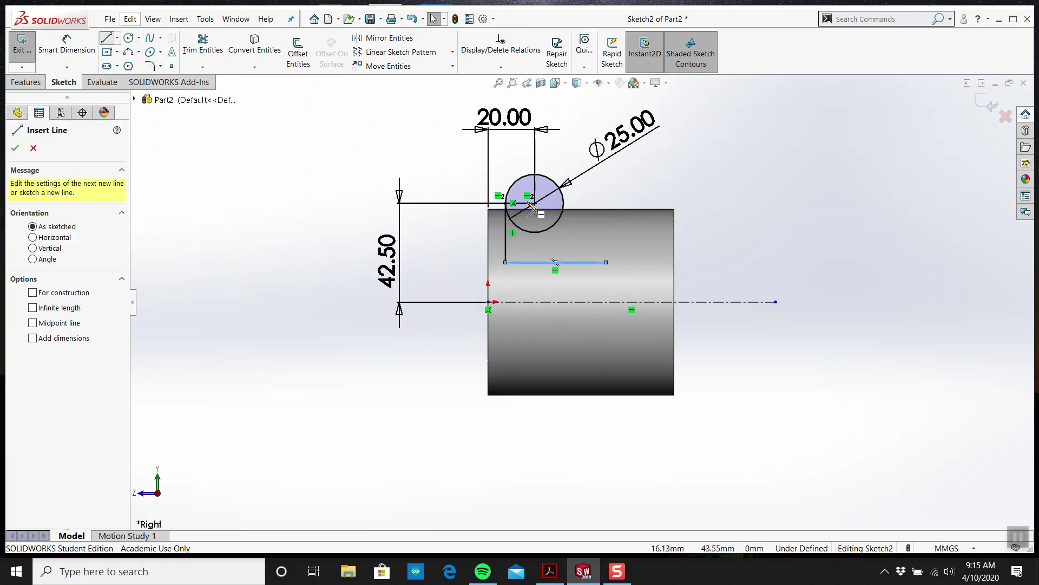
pyautogui.click(563, 204)
pyautogui.click(564, 262)
pyautogui.press('Escape')
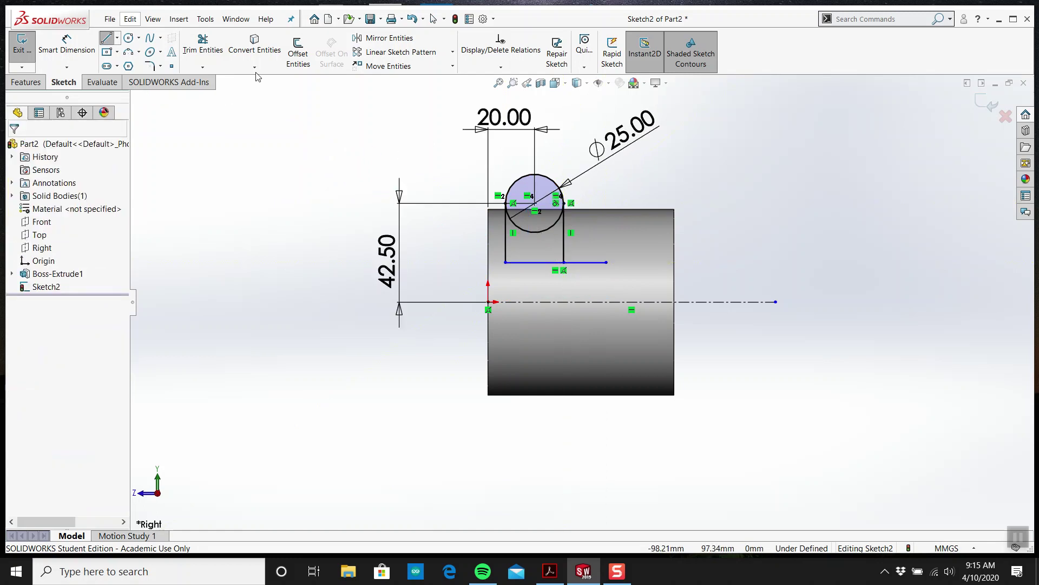
# Trim the horizontal line's overhang past the right vertical line.
pyautogui.click(196, 50)
pyautogui.moveTo(577, 286); pyautogui.dragTo(582, 246)
pyautogui.press('Escape')
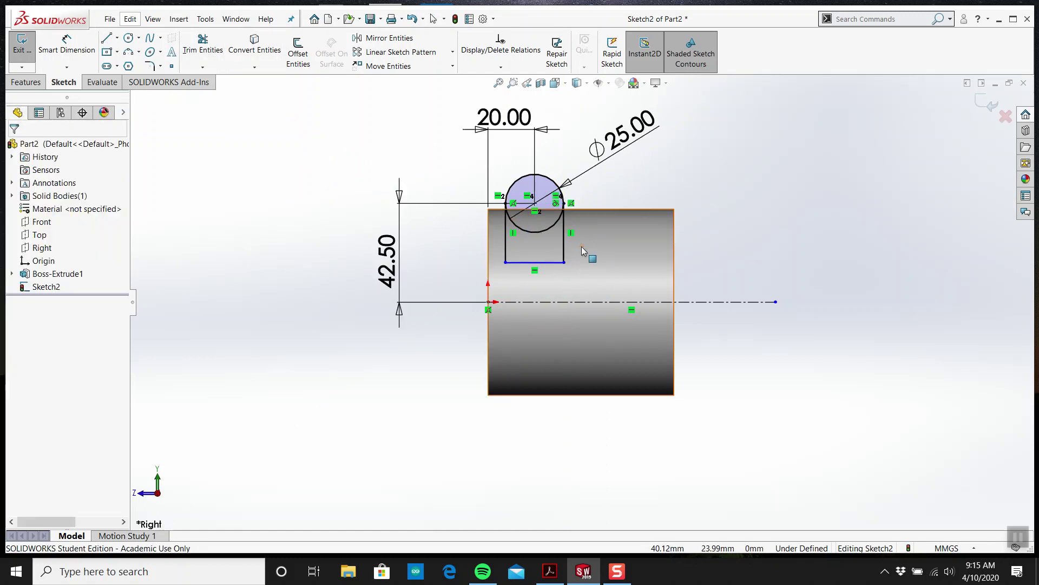
# Zoom the clamp drawing to 150% to read the 60, 55, 42.50, 40 and R12.50 dimensions.
pyautogui.click(550, 571)
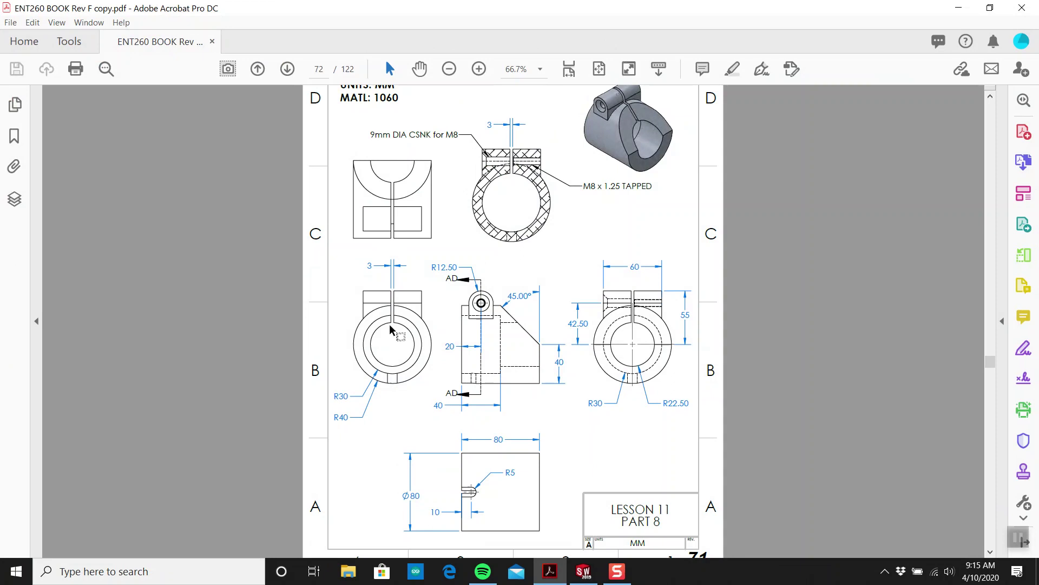
pyautogui.keyDown('ctrl'); pyautogui.scroll(4, 560, 338); pyautogui.keyUp('ctrl')
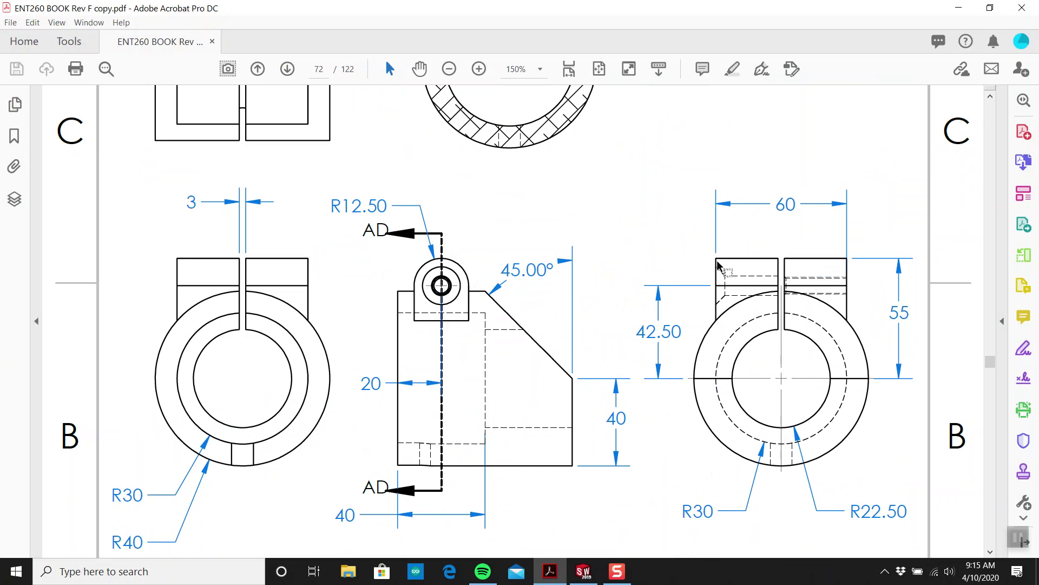
pyautogui.scroll(3, 718, 265)
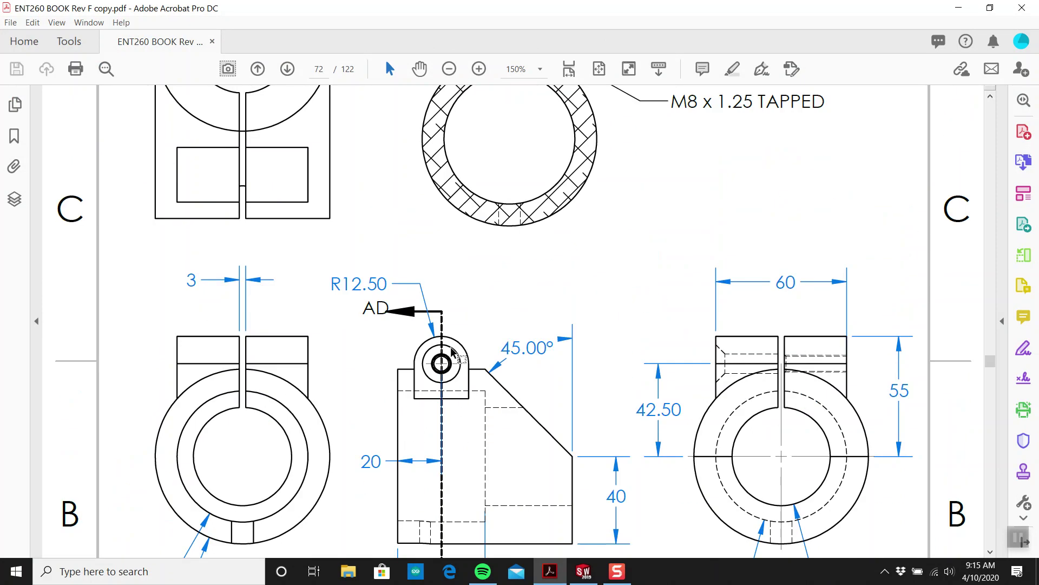
pyautogui.scroll(-3, 764, 359)
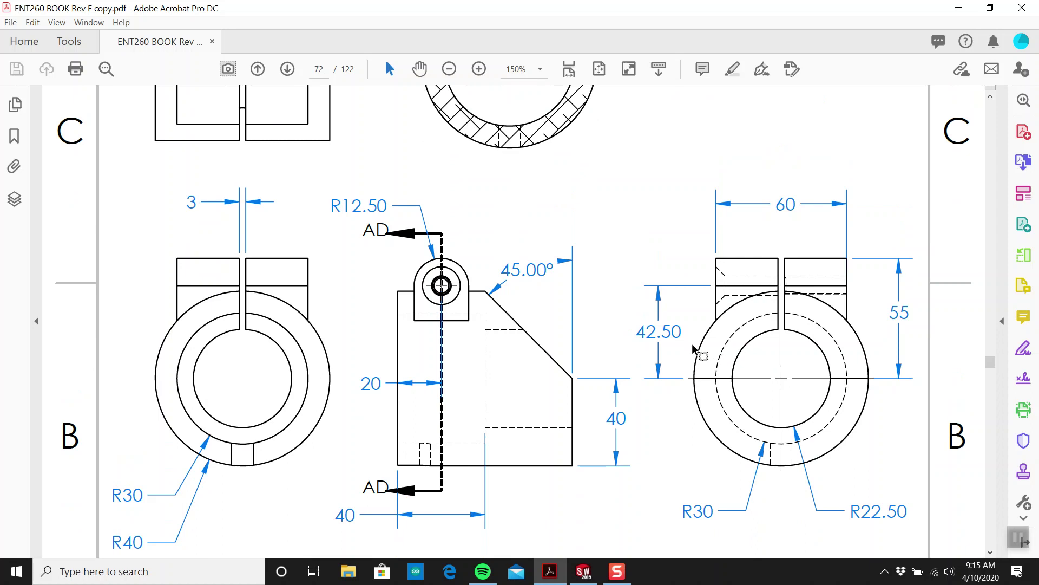
pyautogui.scroll(2, 691, 346)
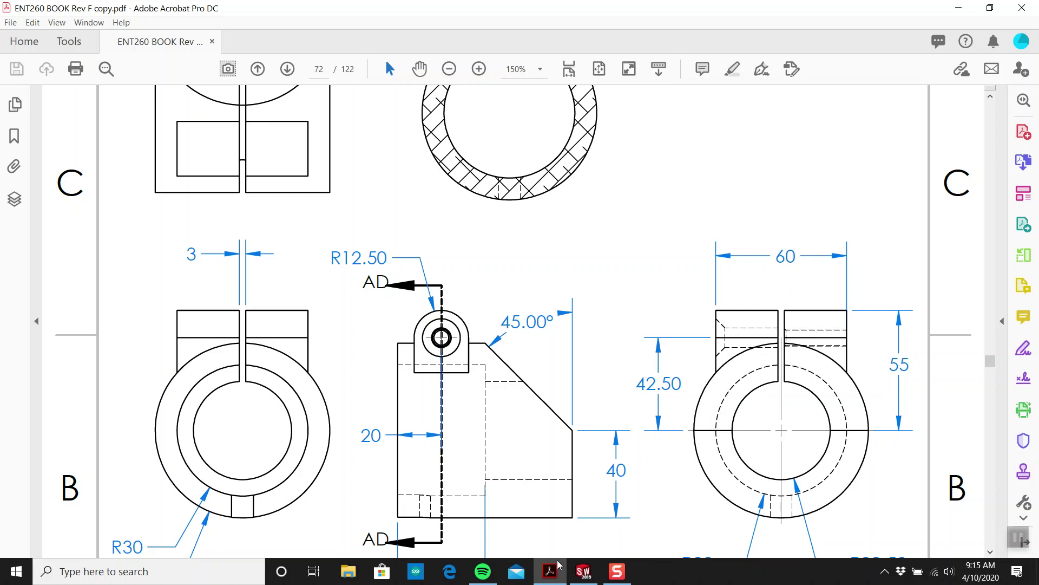
pyautogui.moveTo(581, 574)
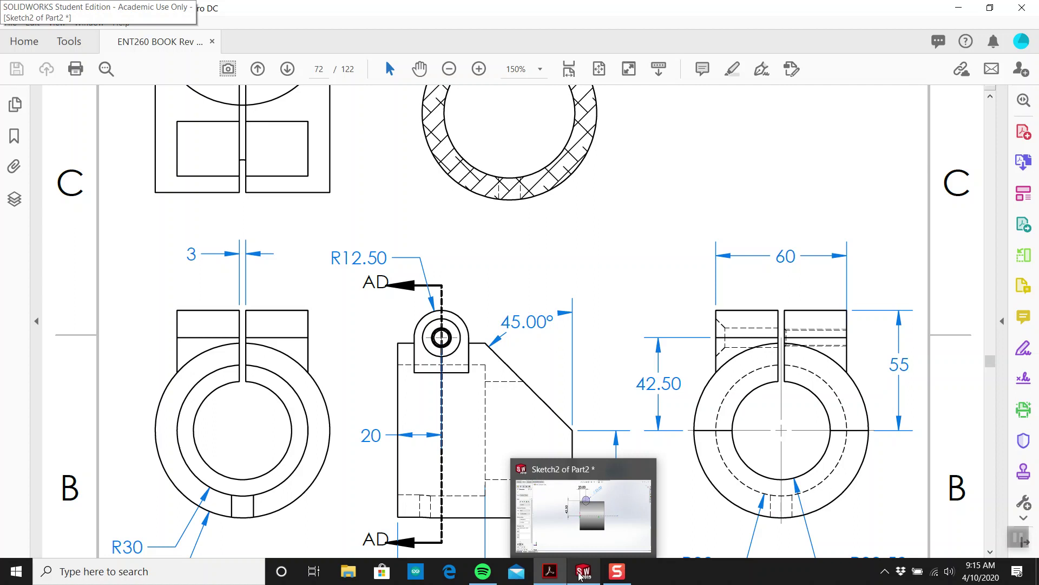
# Drag the boss outline's bottom line slightly down into the cylinder and exit Sketch2.
pyautogui.click(580, 574)
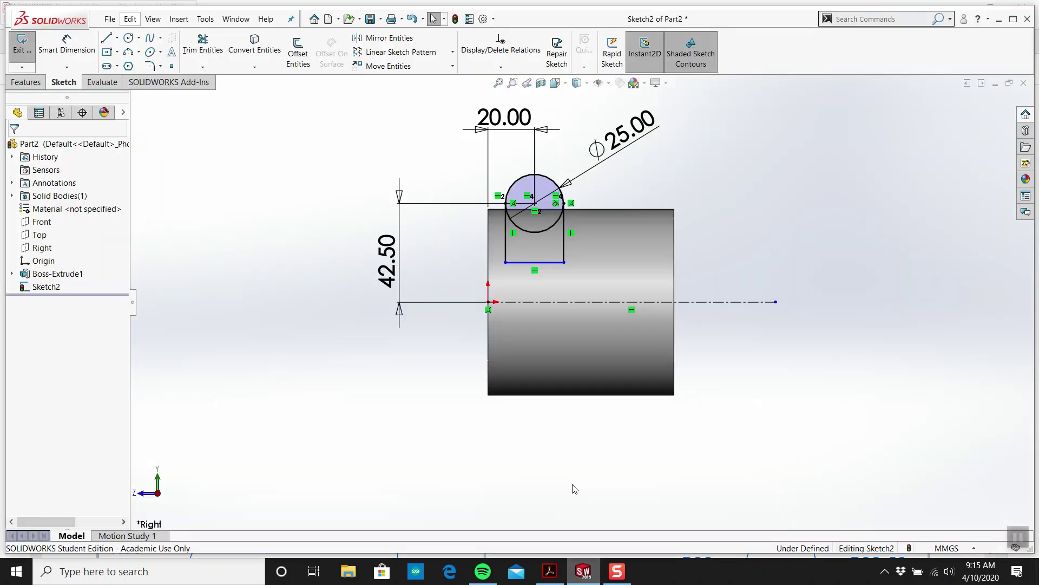
pyautogui.moveTo(632, 232); pyautogui.dragTo(560, 273, button='middle')
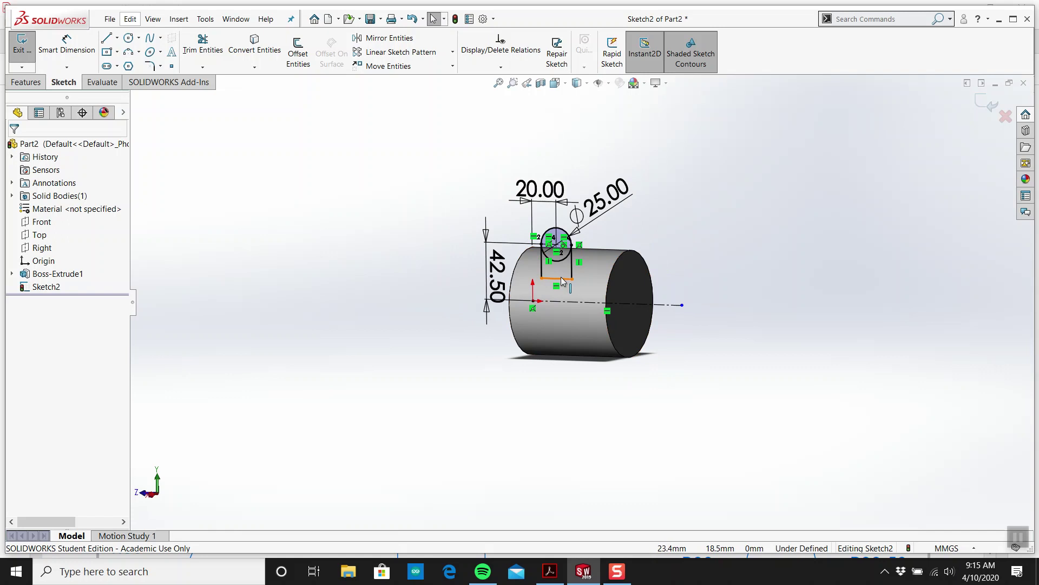
pyautogui.click(563, 261)
pyautogui.scroll(-5, 564, 265)
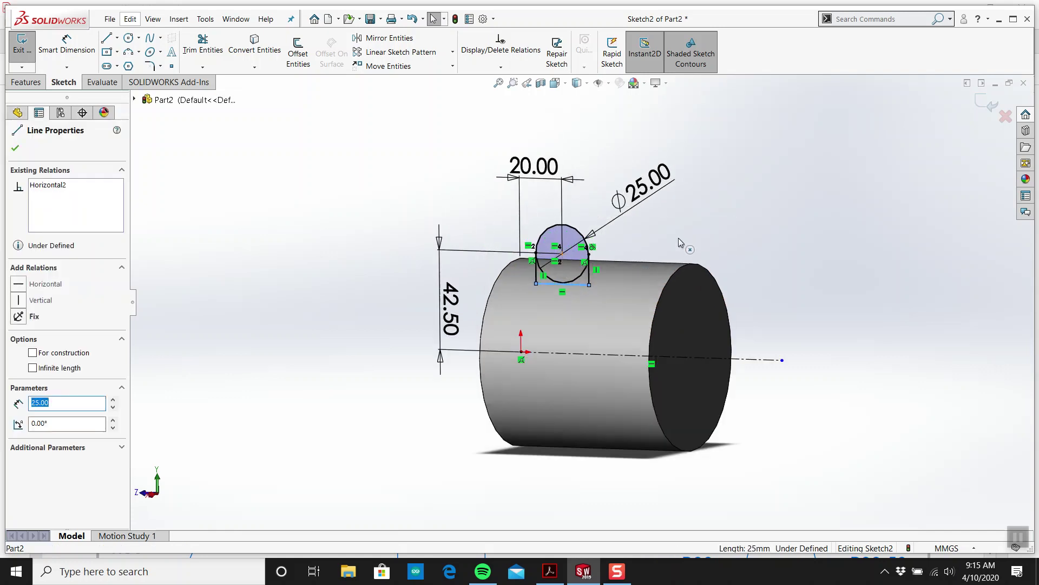
pyautogui.moveTo(567, 297); pyautogui.dragTo(568, 300)
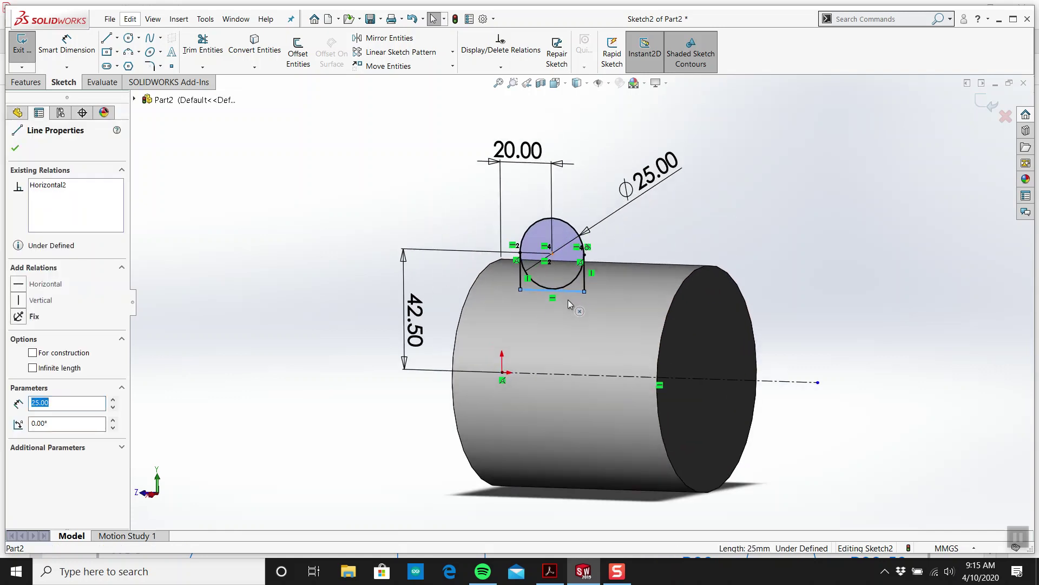
pyautogui.click(700, 213)
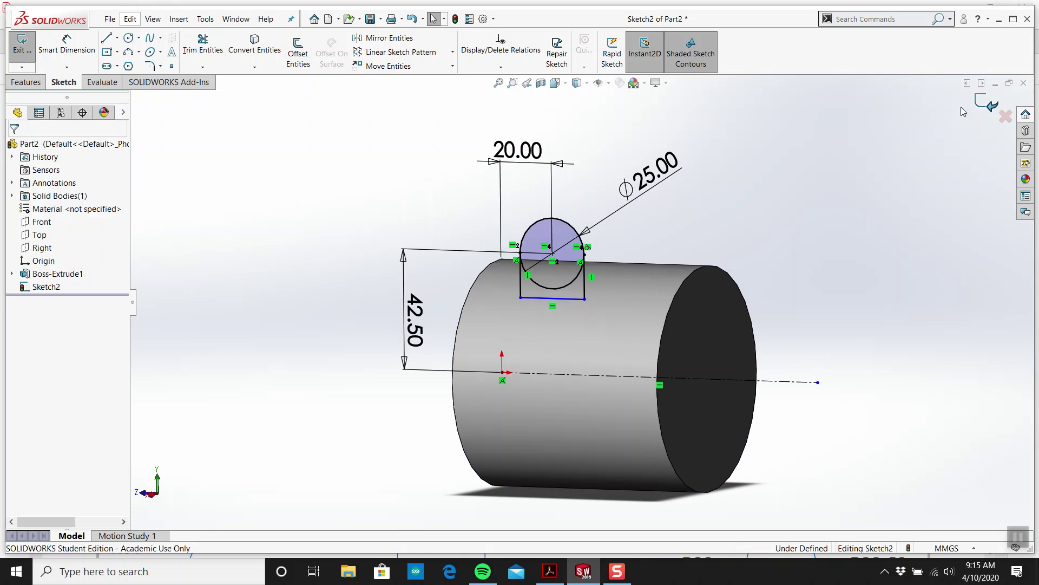
pyautogui.click(987, 102)
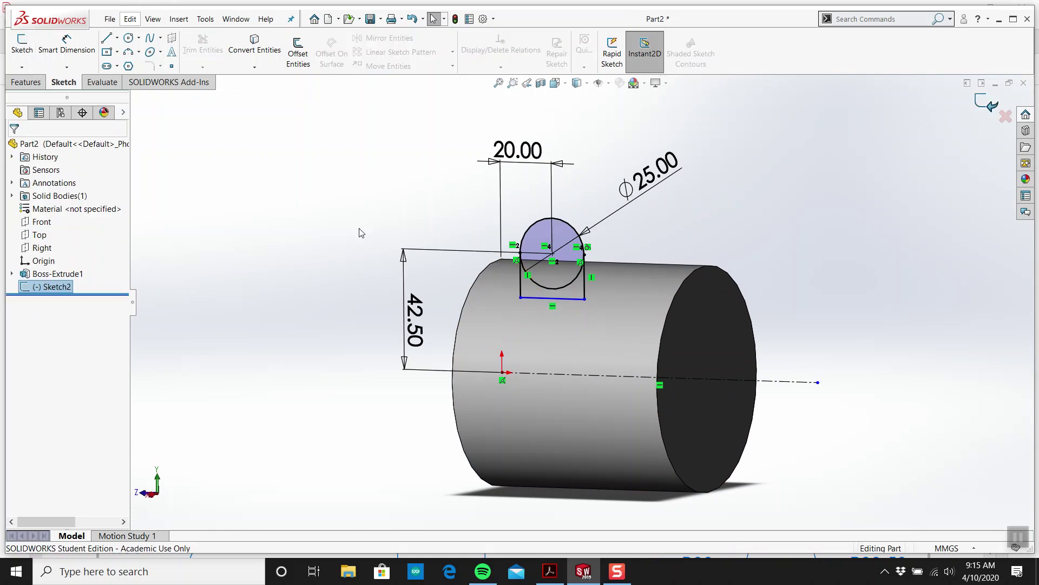
# Extrude both Sketch2 regions as a boss, Mid Plane, 60 mm deep, merged onto the cylinder.
pyautogui.click(26, 82)
pyautogui.click(27, 52)
pyautogui.scroll(4, 552, 310)
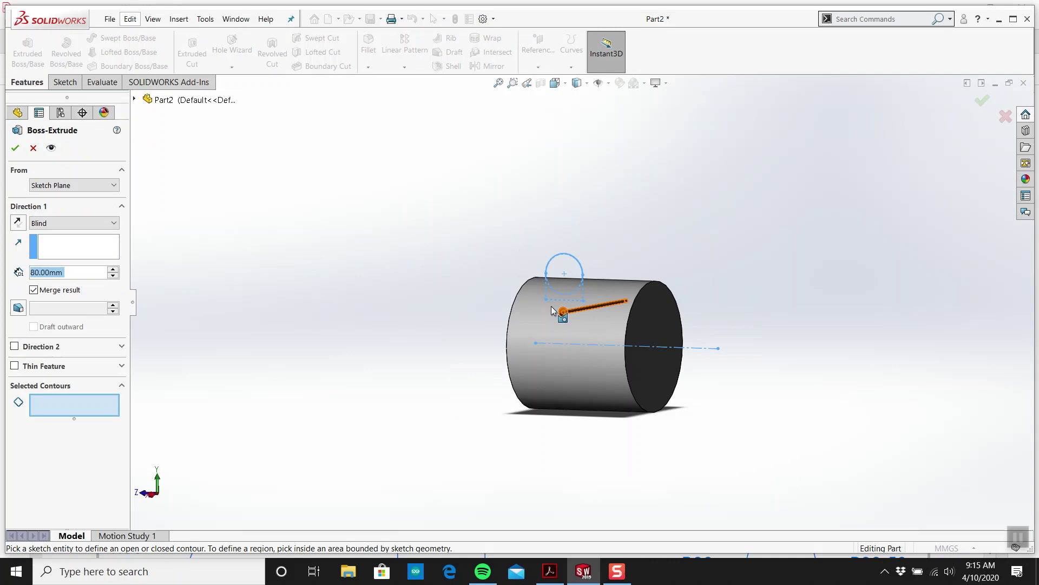
pyautogui.scroll(-4, 471, 352)
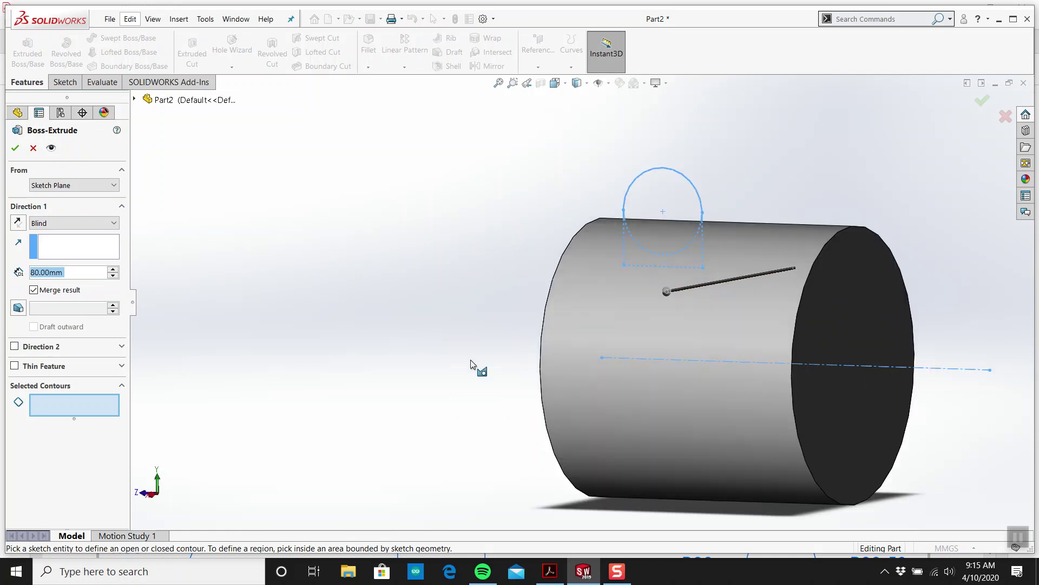
pyautogui.click(688, 258)
pyautogui.click(689, 214)
pyautogui.click(108, 223)
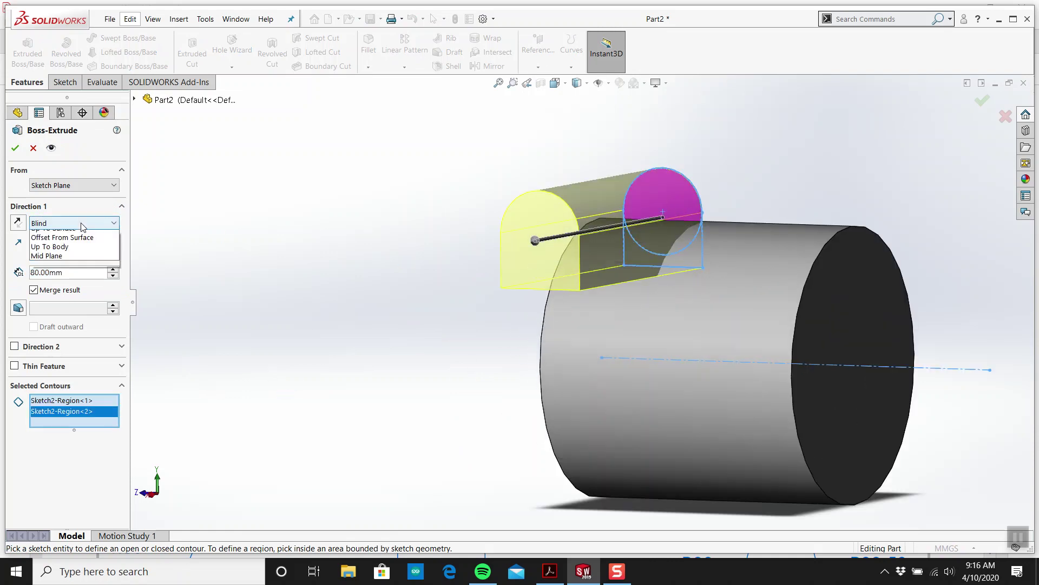
pyautogui.click(65, 291)
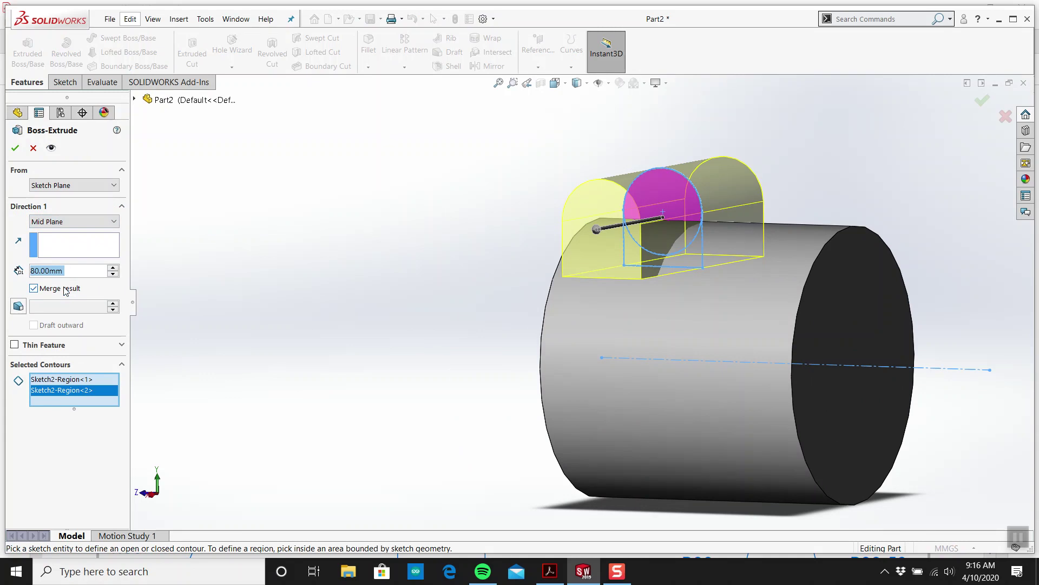
pyautogui.write('60')
pyautogui.press('Return')
pyautogui.click(15, 148)
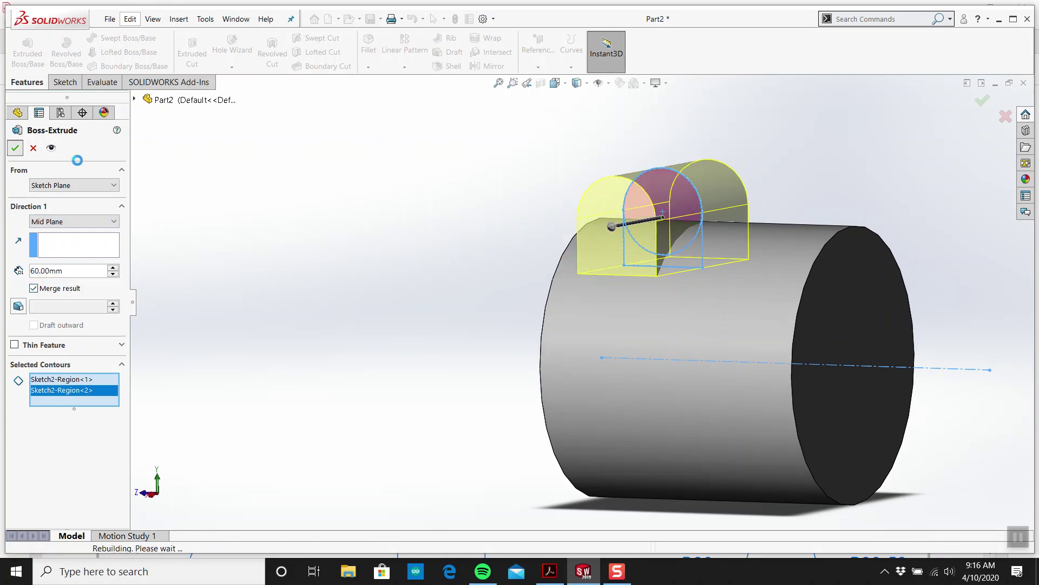
pyautogui.scroll(-3, 652, 274)
pyautogui.moveTo(652, 274); pyautogui.dragTo(41, 285, button='middle')
# Open Sketch2 under Boss-Extrude2, check its bottom line, and return to the part.
pyautogui.click(11, 287)
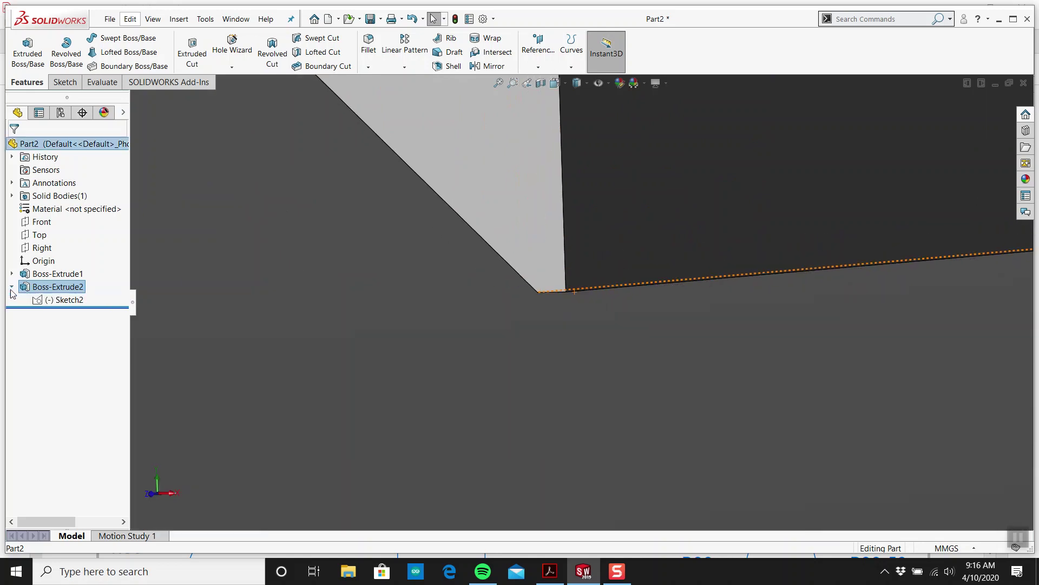
pyautogui.rightClick(40, 303)
pyautogui.click(44, 269)
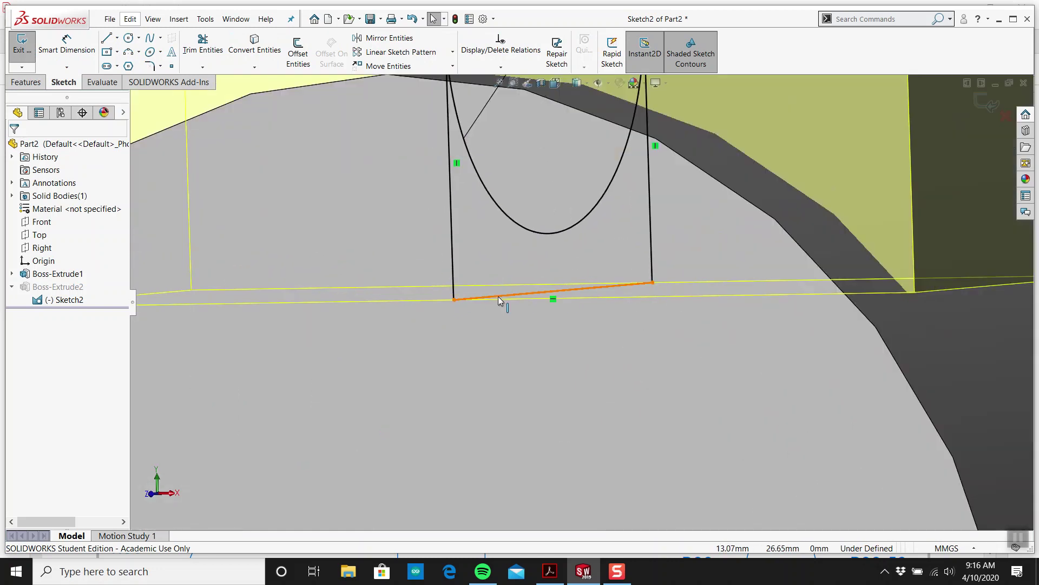
pyautogui.click(498, 297)
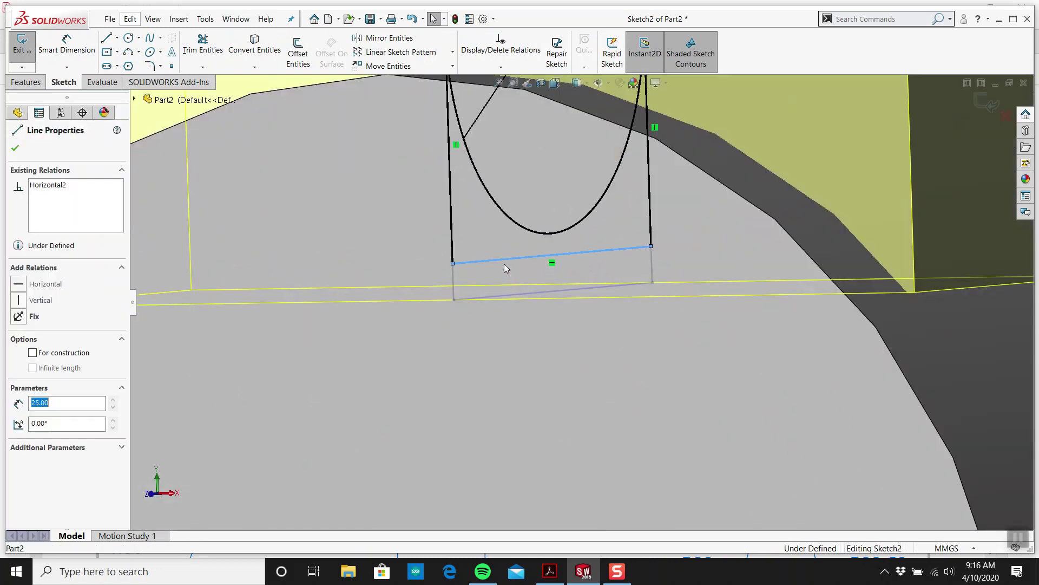
pyautogui.click(980, 103)
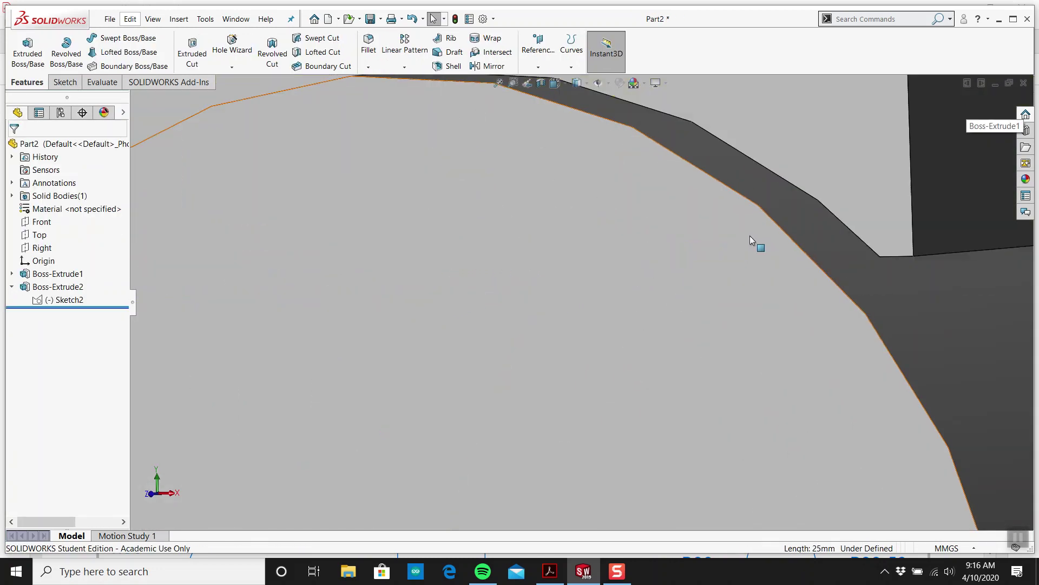
# Inspect the boss's base from an orbited view, then reopen Sketch2 for editing.
pyautogui.scroll(-8, 713, 294)
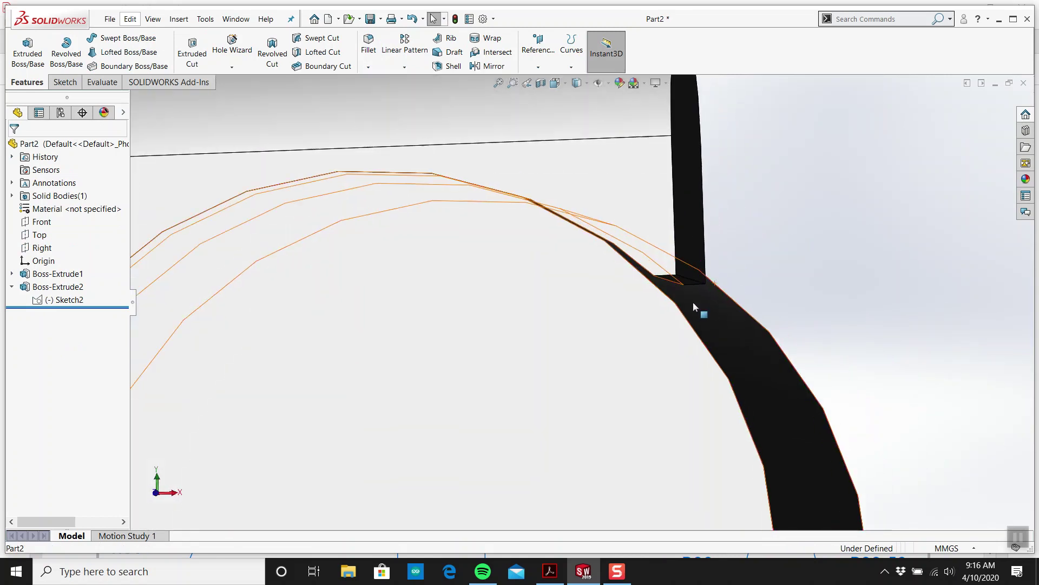
pyautogui.scroll(10, 625, 268)
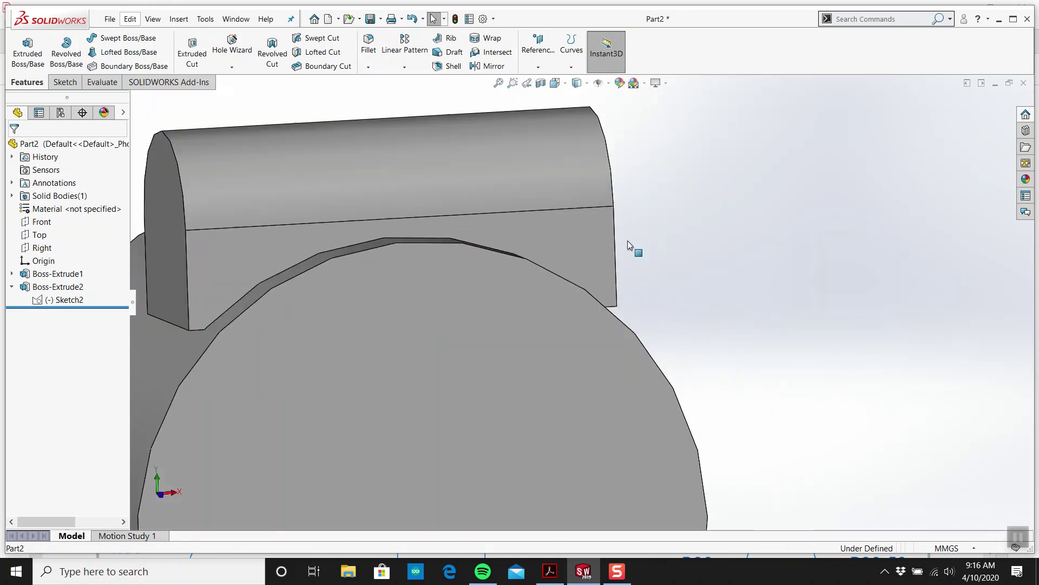
pyautogui.scroll(-3, 327, 361)
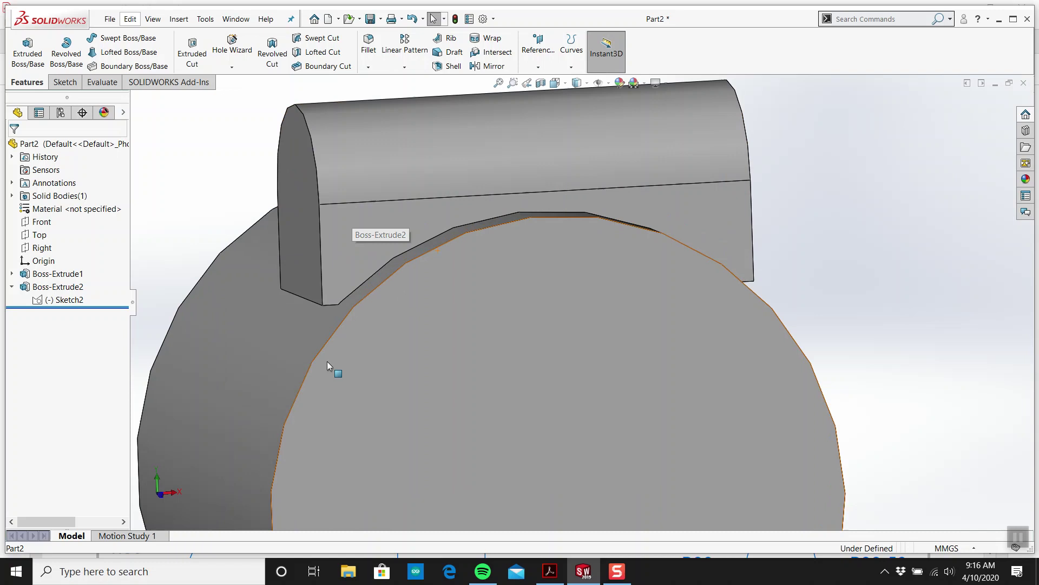
pyautogui.scroll(-5, 324, 352)
pyautogui.scroll(-2, 340, 324)
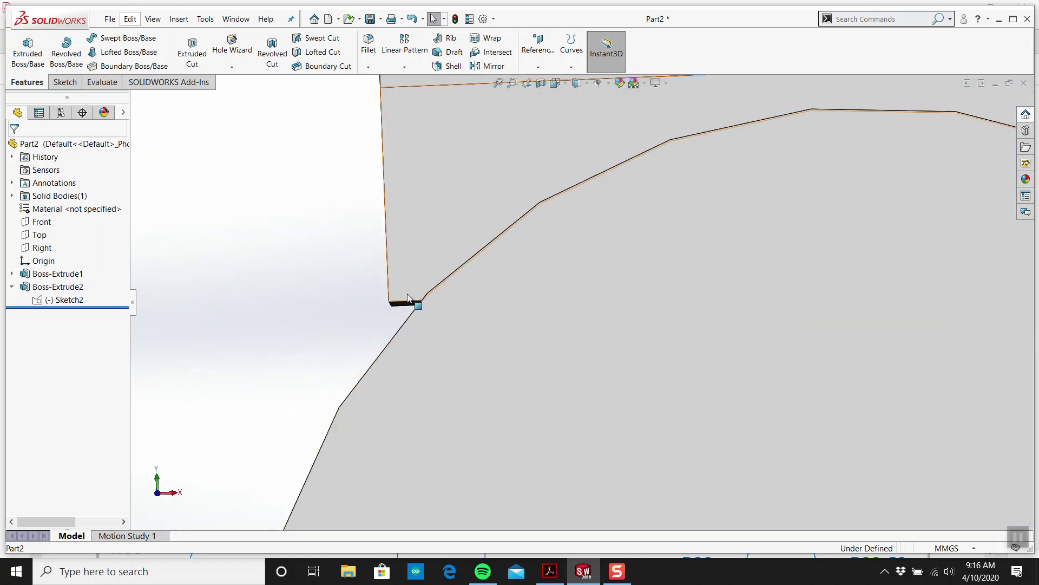
pyautogui.moveTo(411, 300); pyautogui.dragTo(421, 296, button='middle')
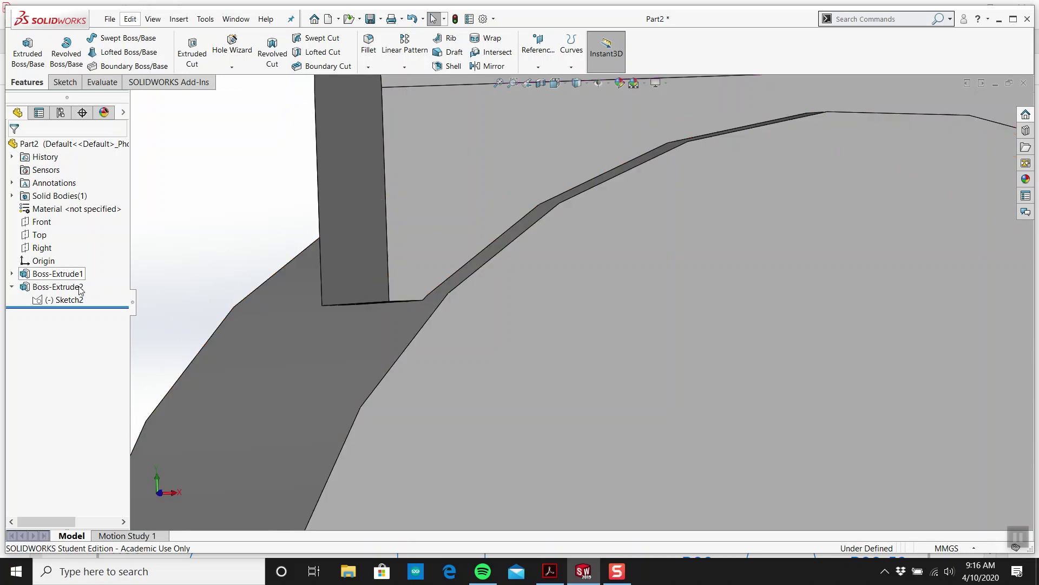
pyautogui.rightClick(64, 300)
pyautogui.click(76, 265)
# View the boss sketch face-on and stretch the rectangle's bottom line downward.
pyautogui.press('space')
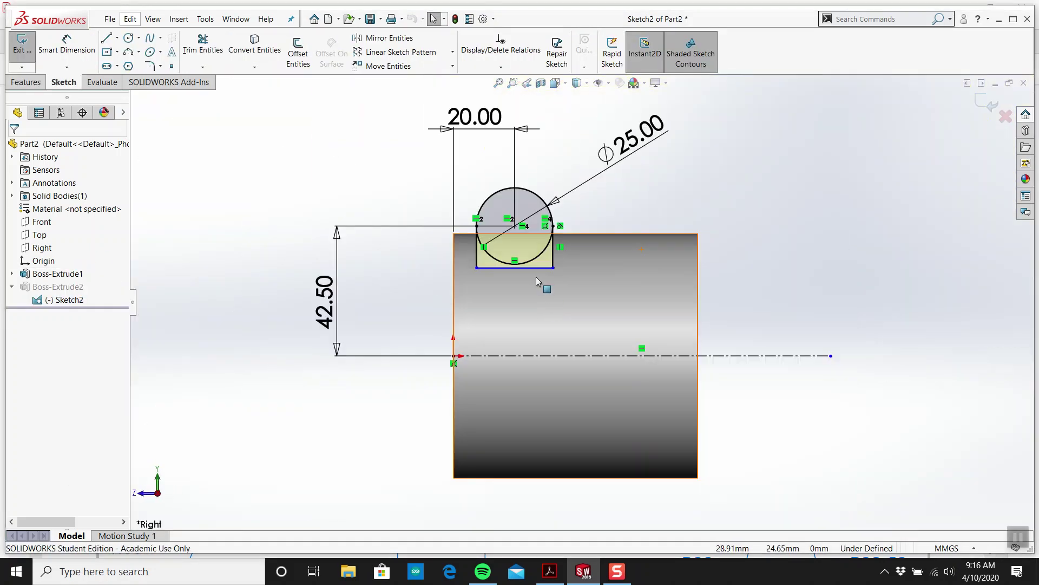
pyautogui.scroll(-5, 536, 278)
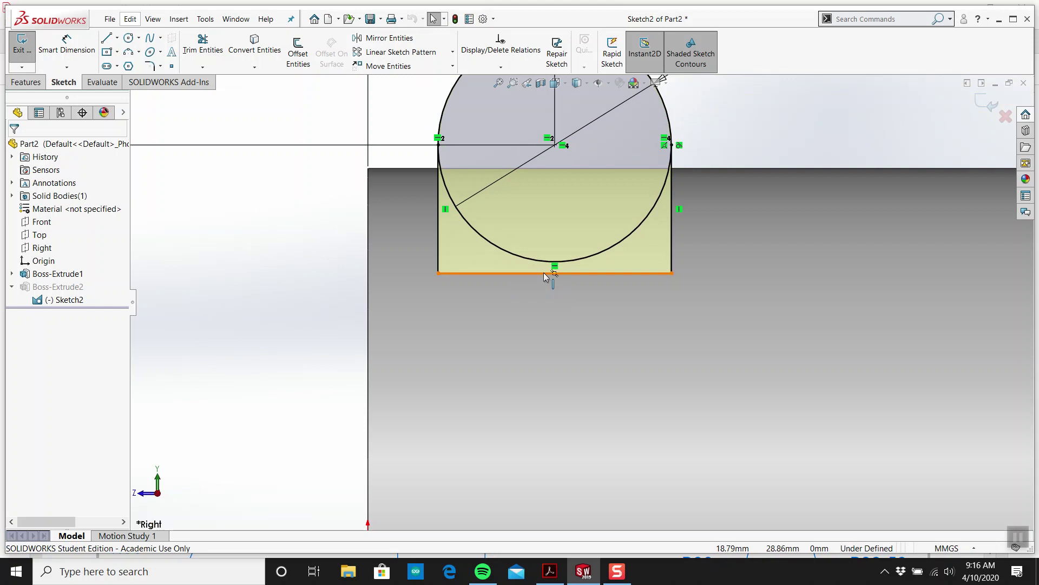
pyautogui.moveTo(540, 277)
pyautogui.mouseDown()
pyautogui.moveTo(529, 405)
pyautogui.moveTo(520, 287)
pyautogui.moveTo(520, 394)
pyautogui.mouseUp()
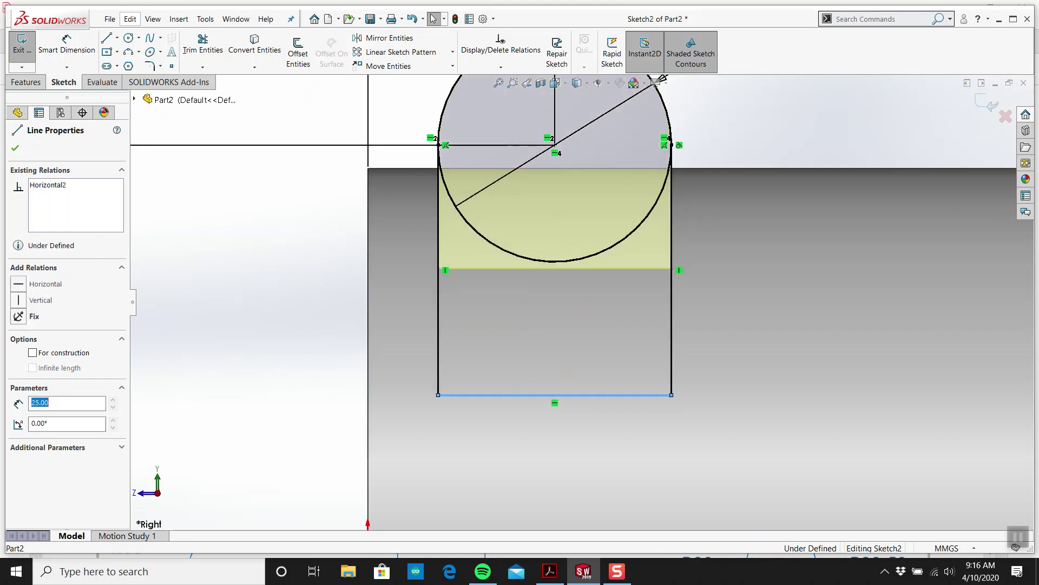
pyautogui.scroll(-3, 525, 306)
pyautogui.scroll(5, 529, 284)
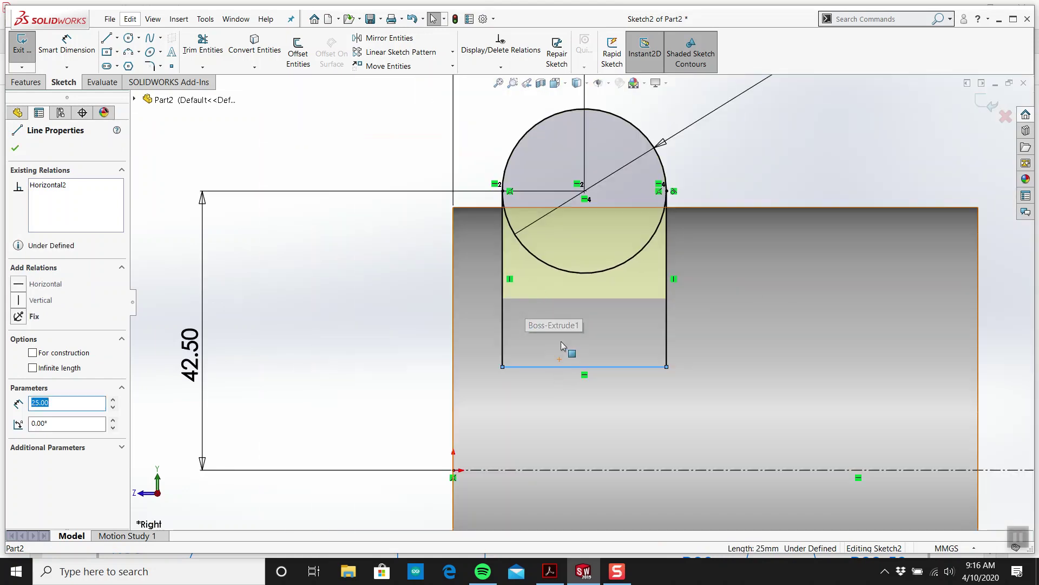
pyautogui.press('Escape')
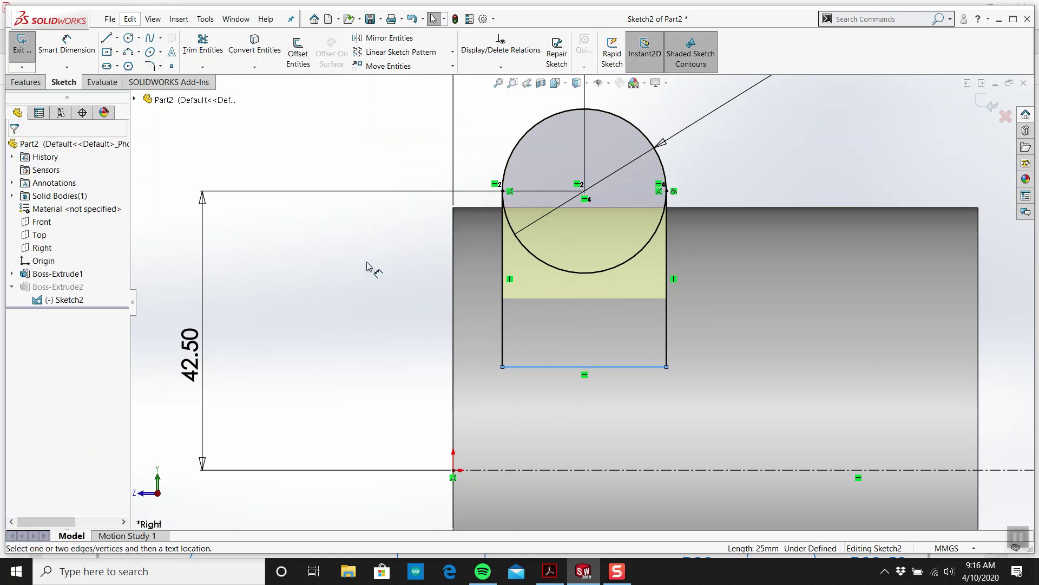
# Dimension the bottom line 10 mm from the centerline and exit the sketch to rebuild the boss.
pyautogui.press('d')
pyautogui.click(540, 470)
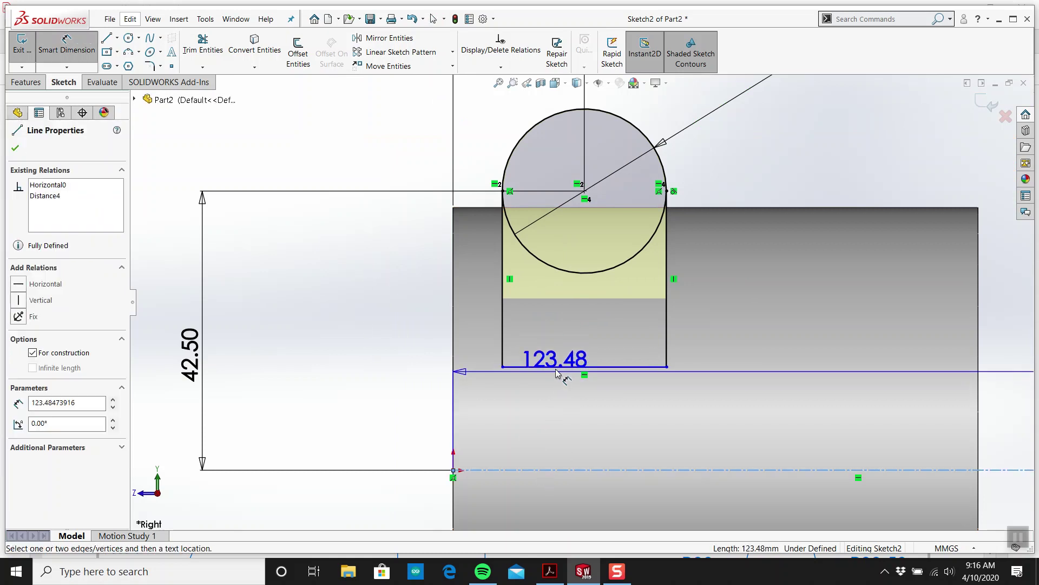
pyautogui.click(563, 367)
pyautogui.click(394, 425)
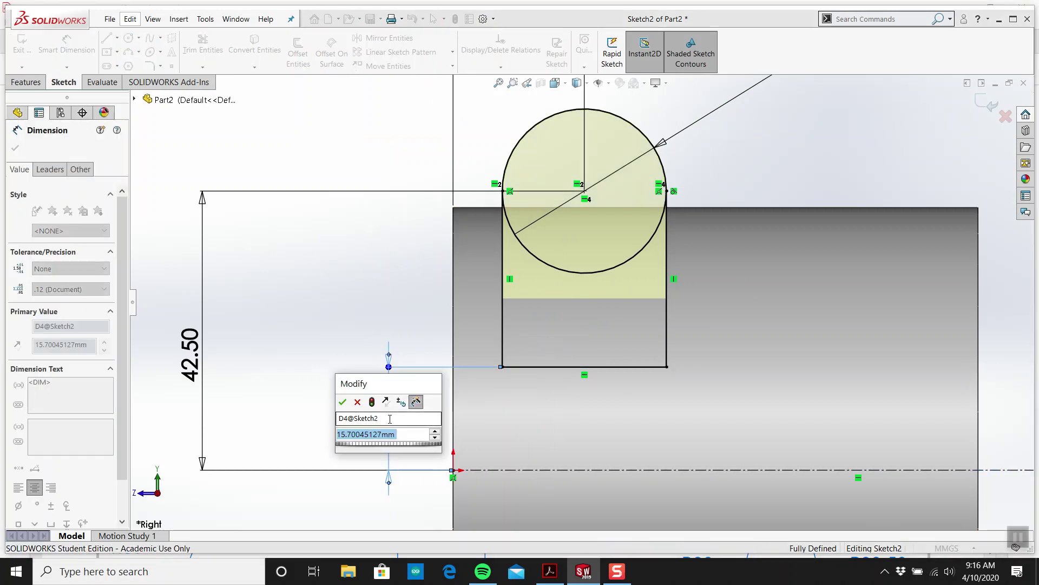
pyautogui.write('10')
pyautogui.press('Return')
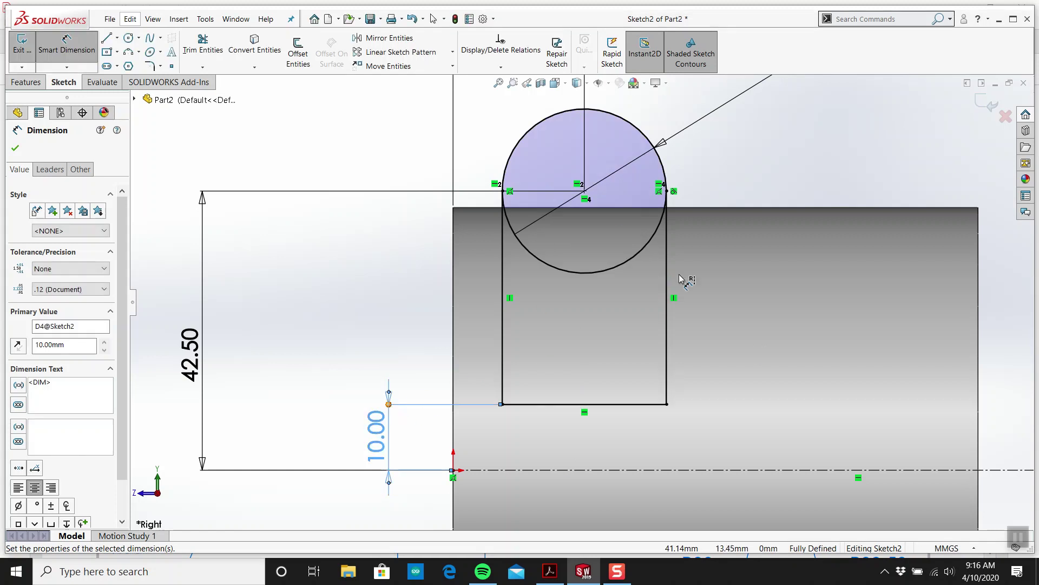
pyautogui.scroll(-3, 600, 320)
pyautogui.scroll(6, 593, 330)
pyautogui.scroll(1, 579, 331)
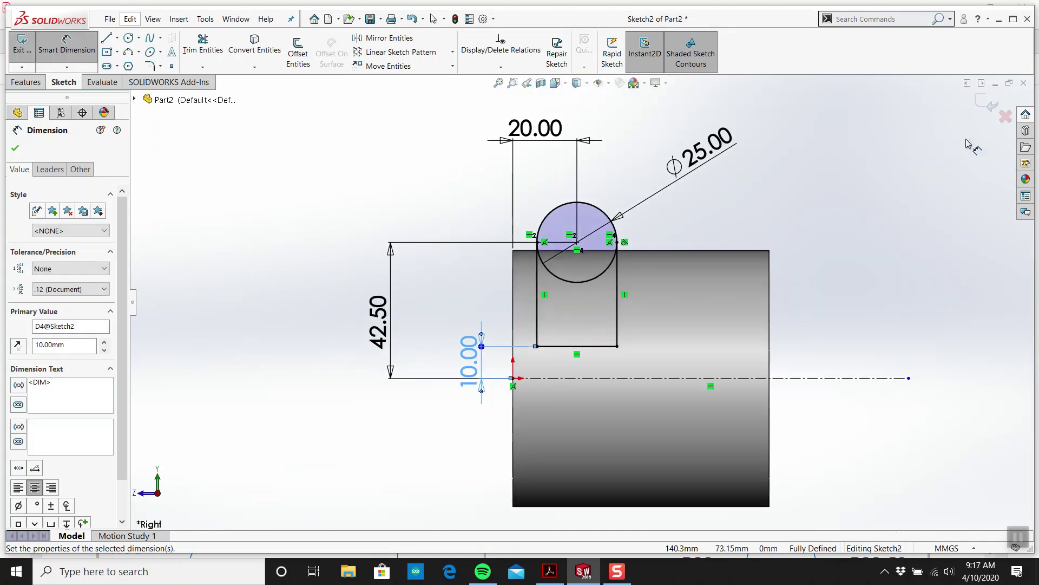
pyautogui.click(985, 103)
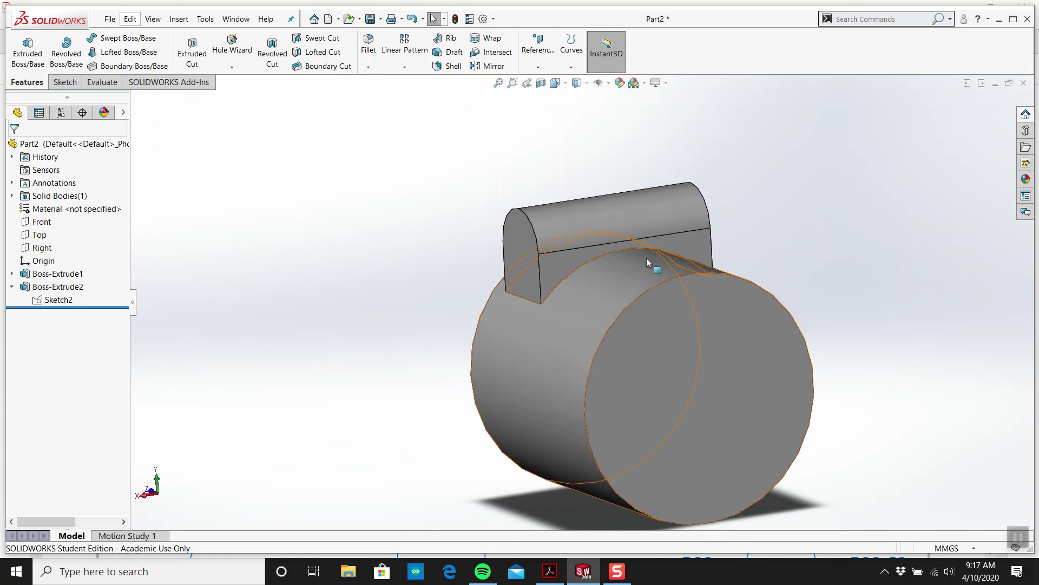
pyautogui.click(550, 571)
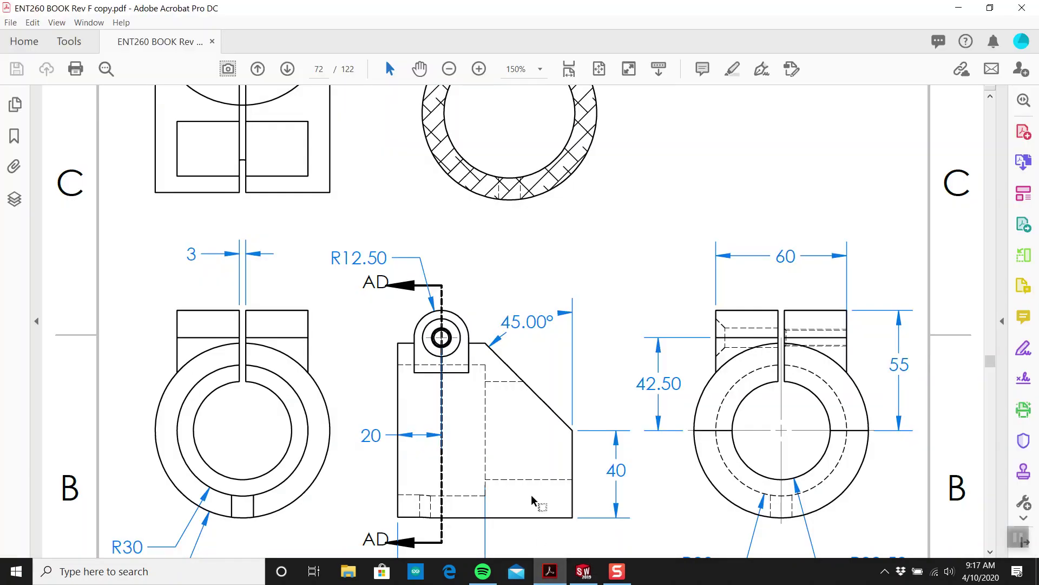
pyautogui.scroll(5, 488, 318)
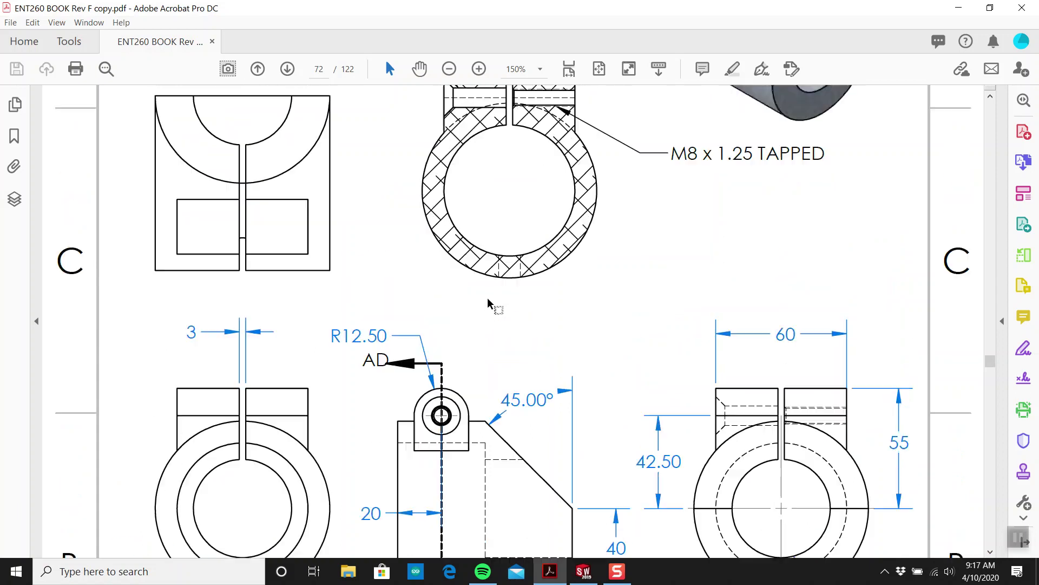
pyautogui.scroll(1, 487, 303)
pyautogui.scroll(-4, 488, 304)
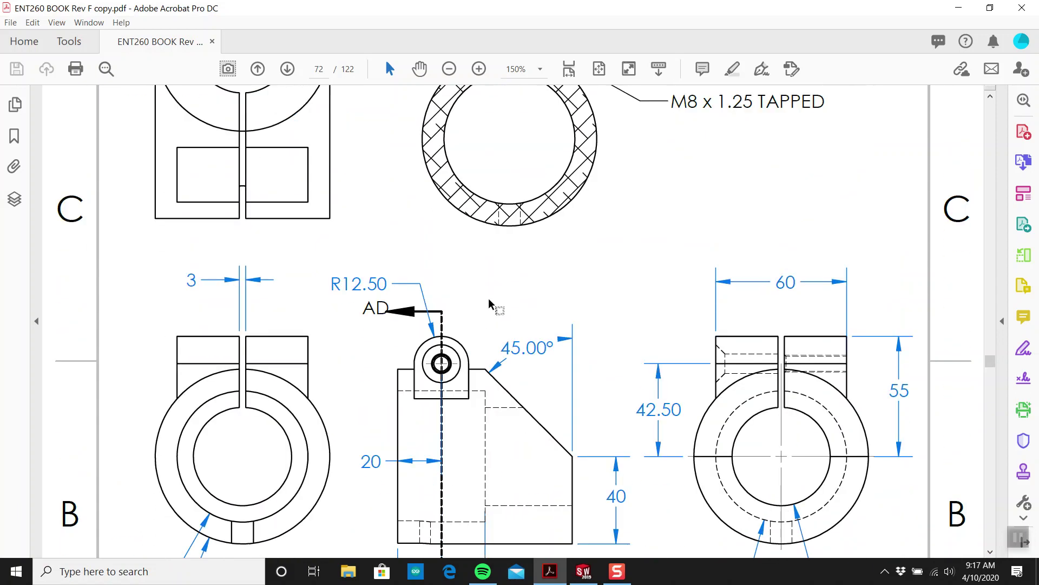
pyautogui.scroll(4, 490, 304)
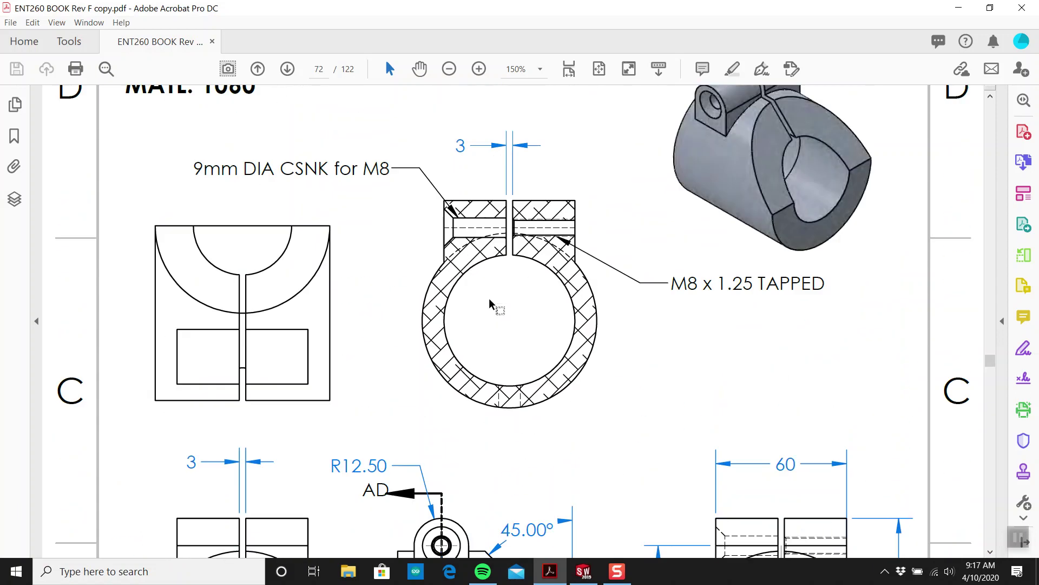
pyautogui.scroll(-5, 491, 302)
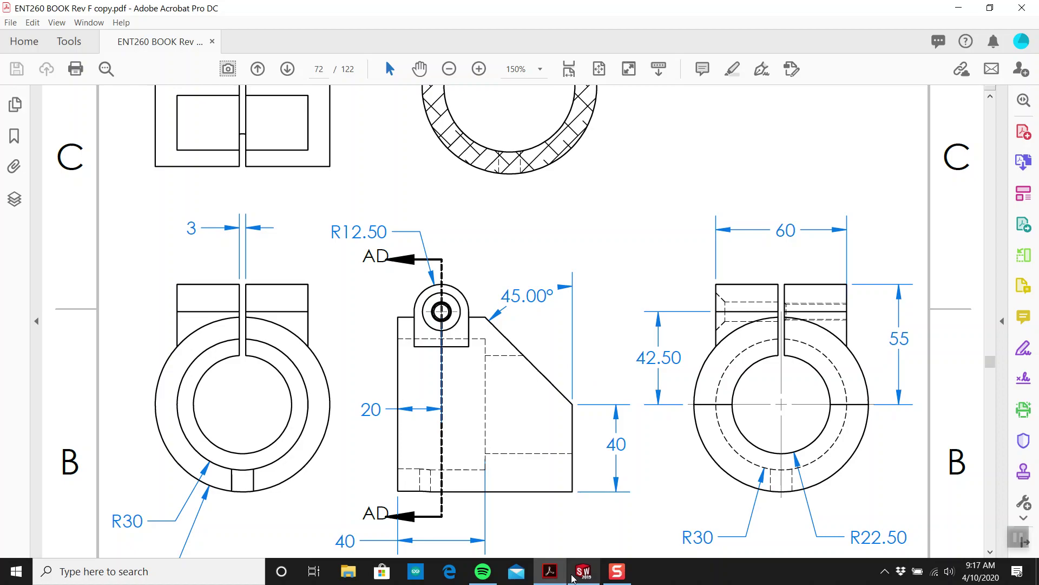
pyautogui.click(584, 574)
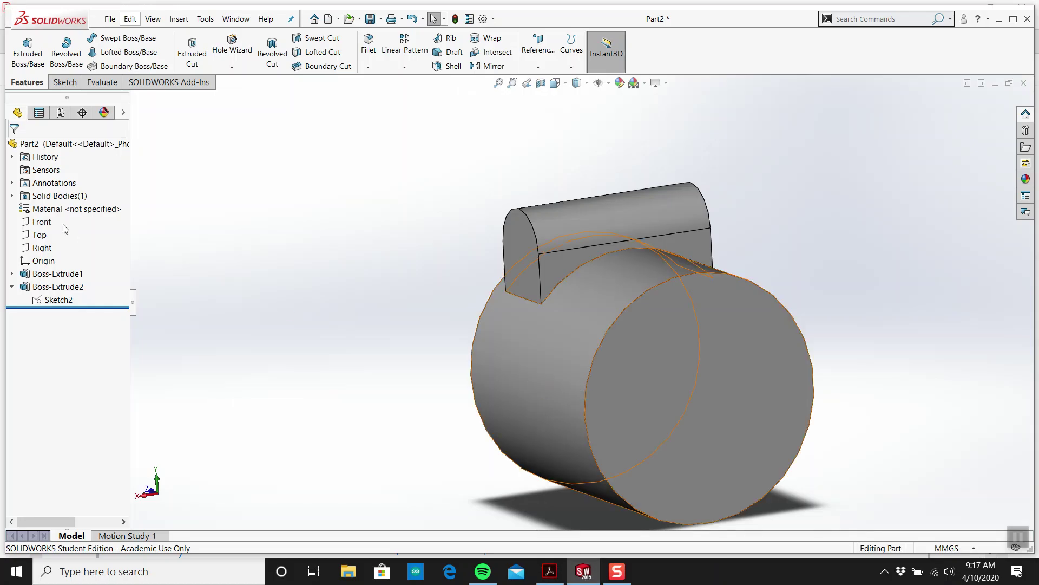
# Start a new sketch on the Right plane.
pyautogui.click(42, 247)
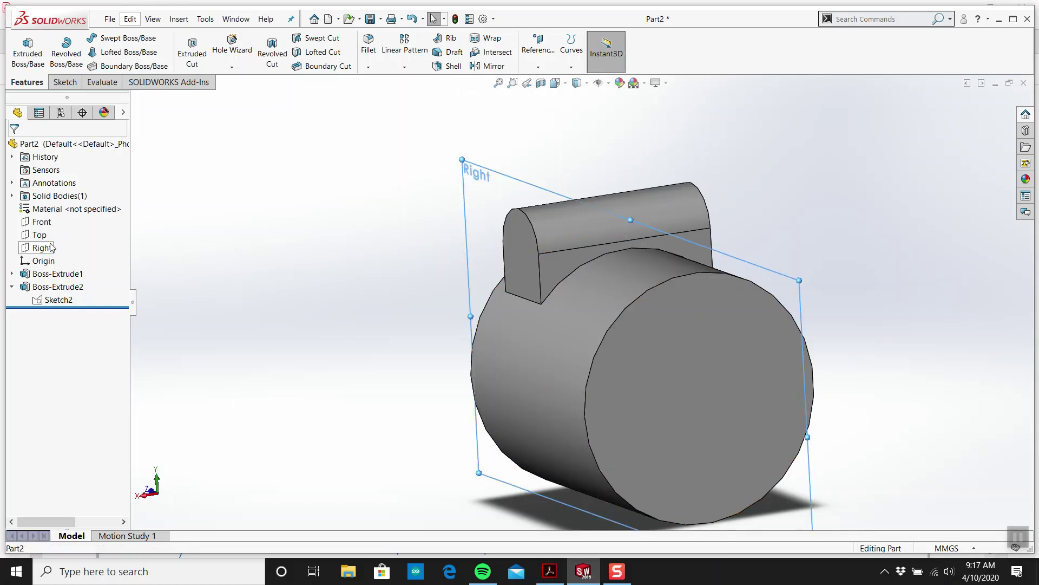
pyautogui.click(65, 82)
pyautogui.click(21, 47)
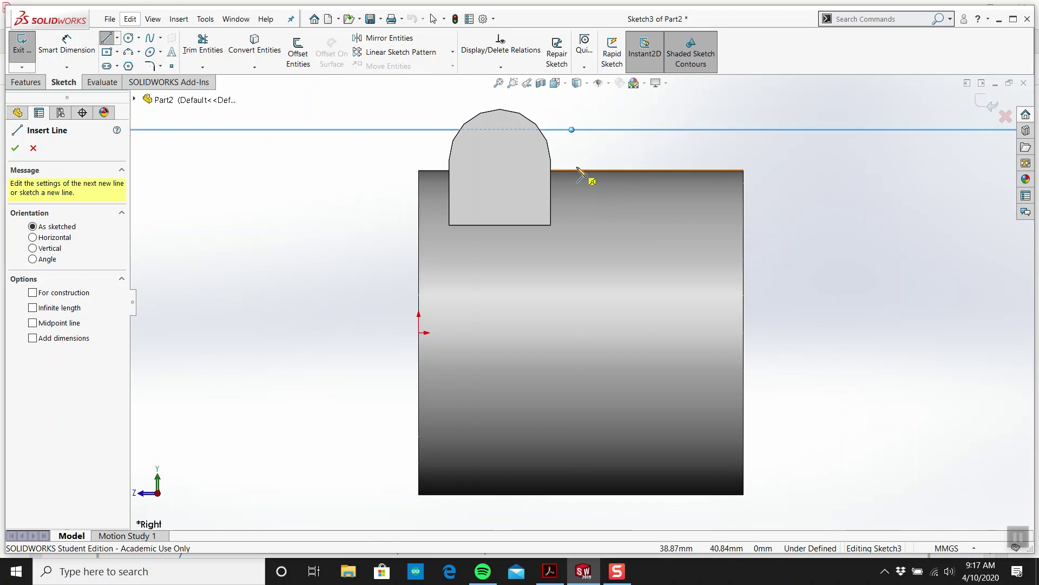
pyautogui.press('Escape')
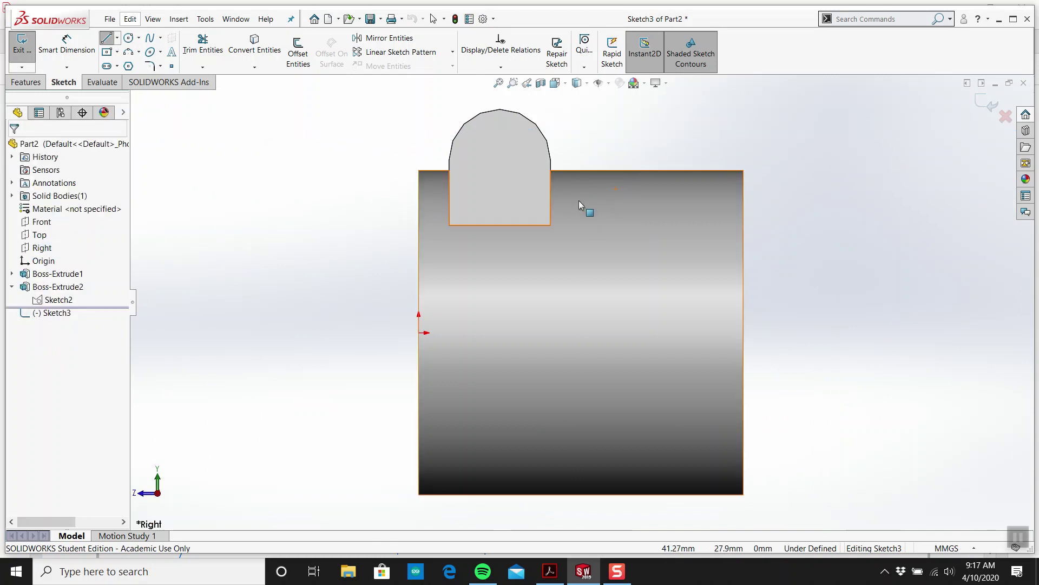
# Try converting the cylinder face's edges into the sketch and dismiss the no-loop warning.
pyautogui.click(586, 272)
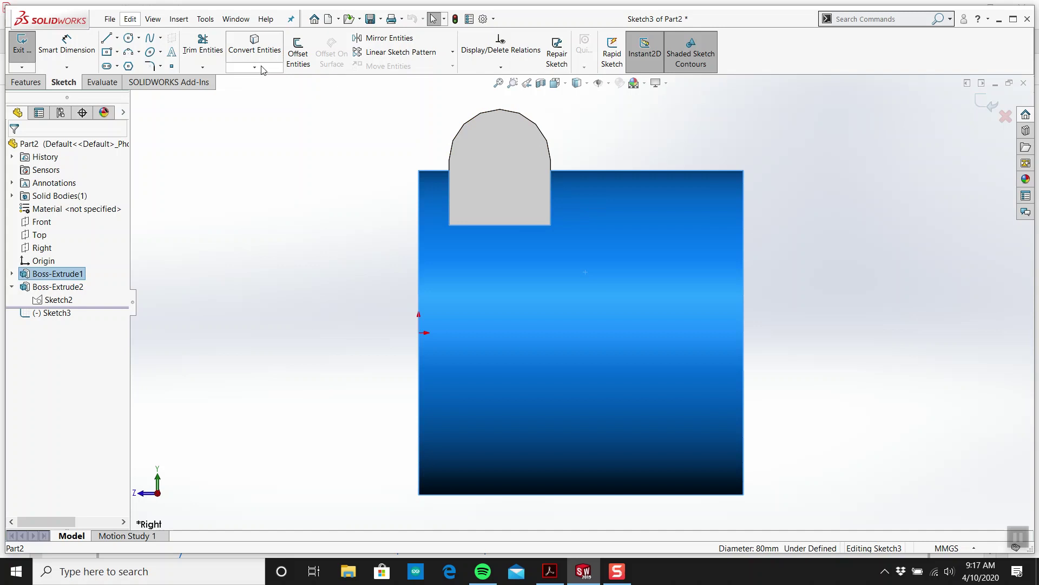
pyautogui.click(250, 52)
pyautogui.click(615, 292)
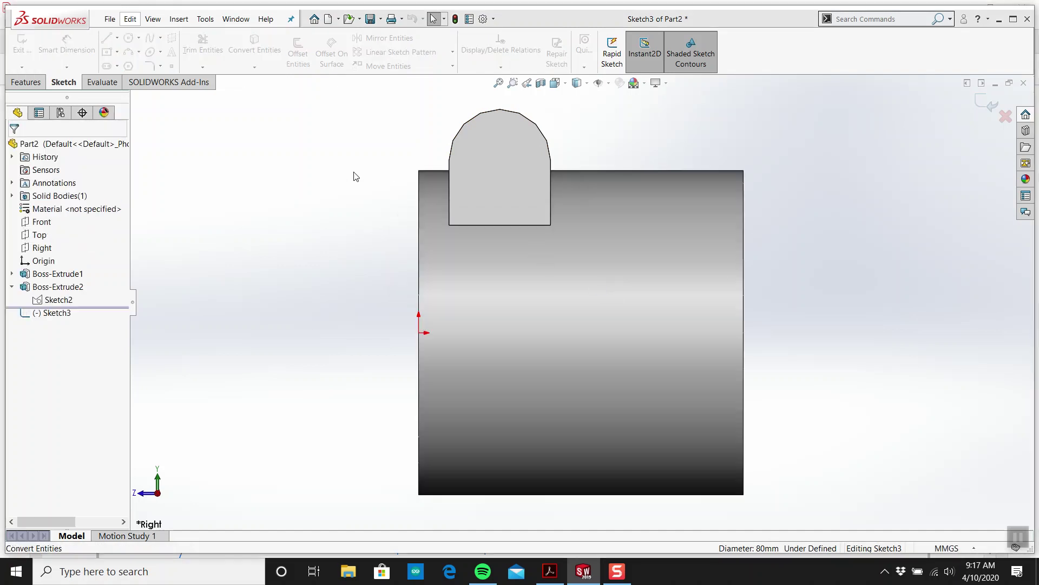
pyautogui.click(108, 39)
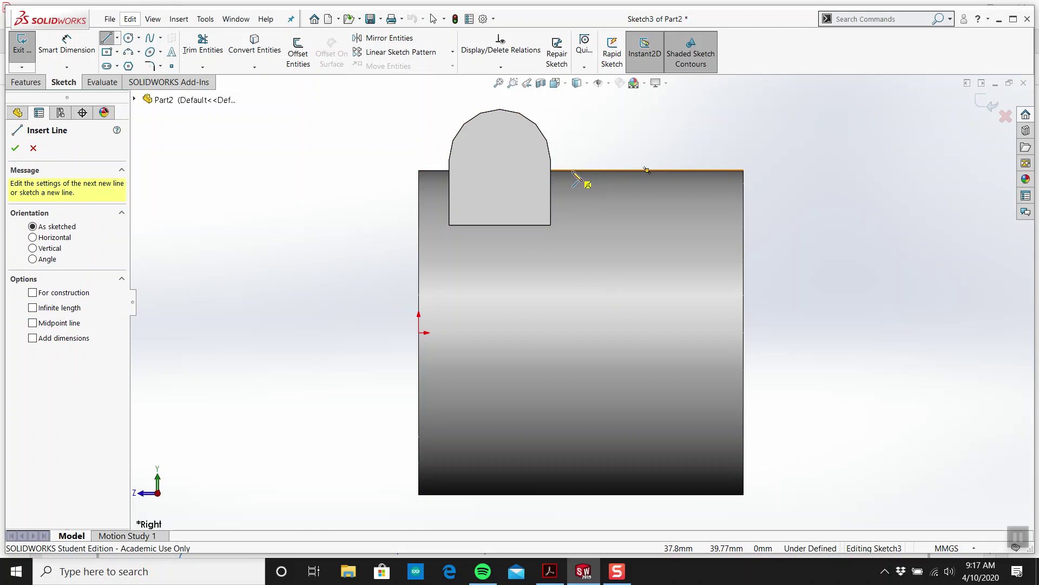
# Draw a closed triangle from the top edge beside the boss, down to the right edge, up and back.
pyautogui.click(573, 172)
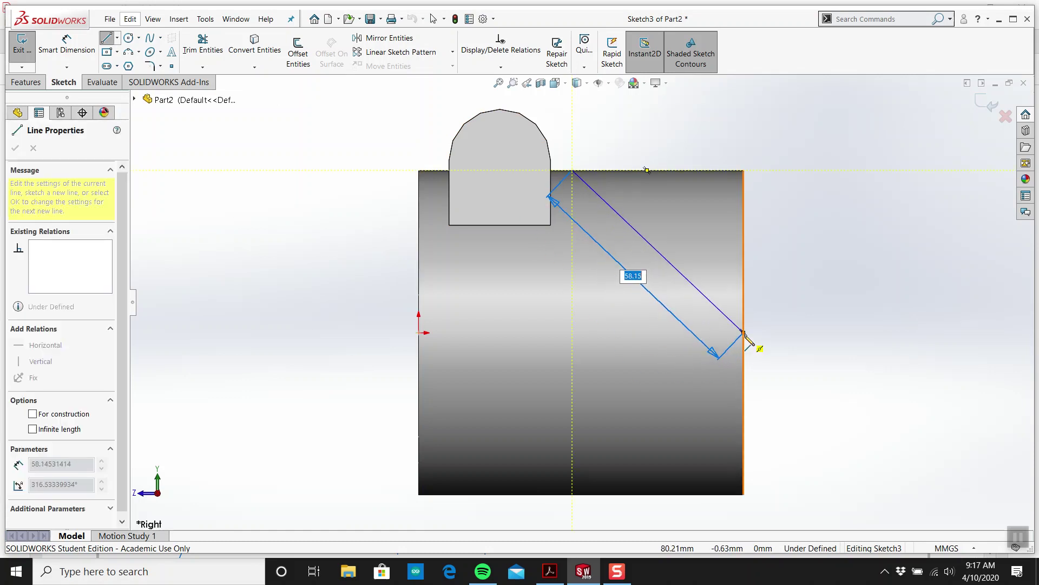
pyautogui.click(560, 574)
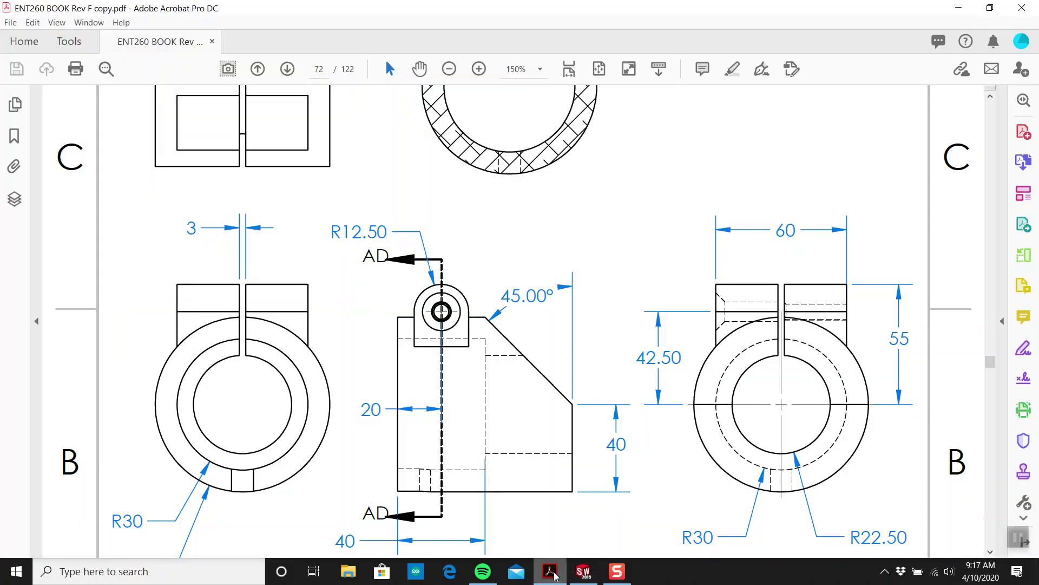
pyautogui.click(556, 577)
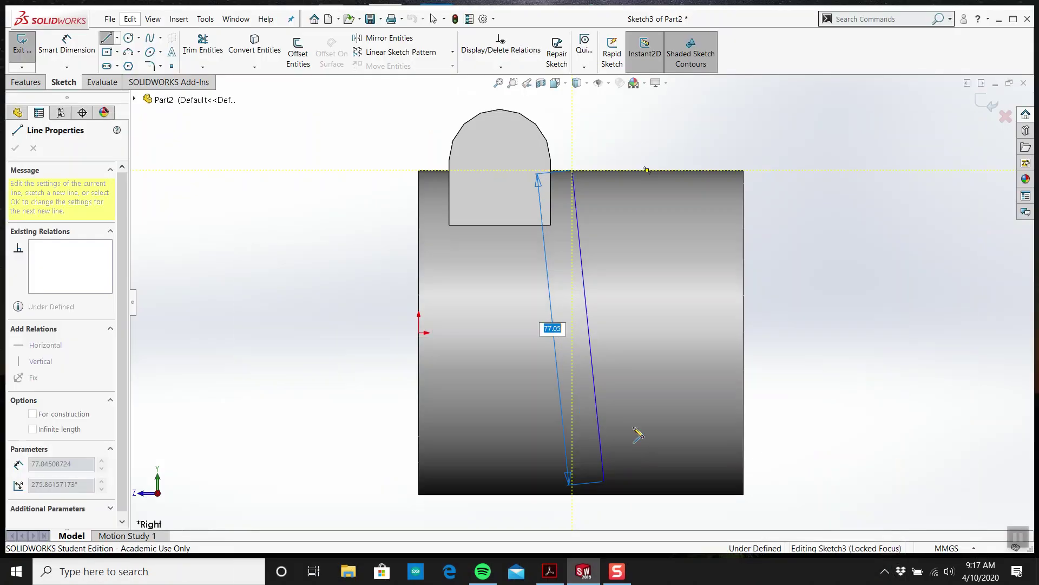
pyautogui.click(743, 350)
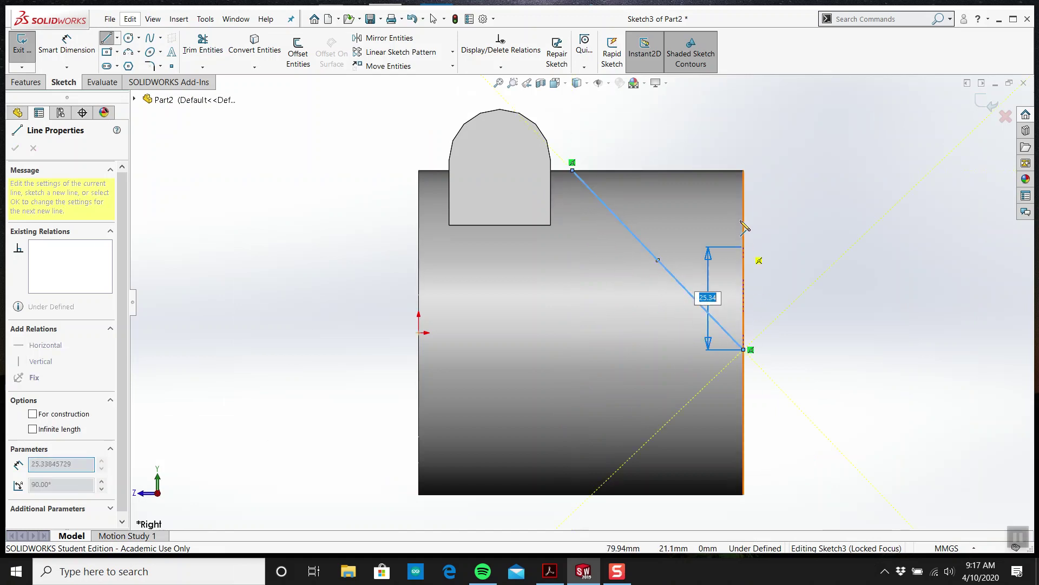
pyautogui.click(744, 170)
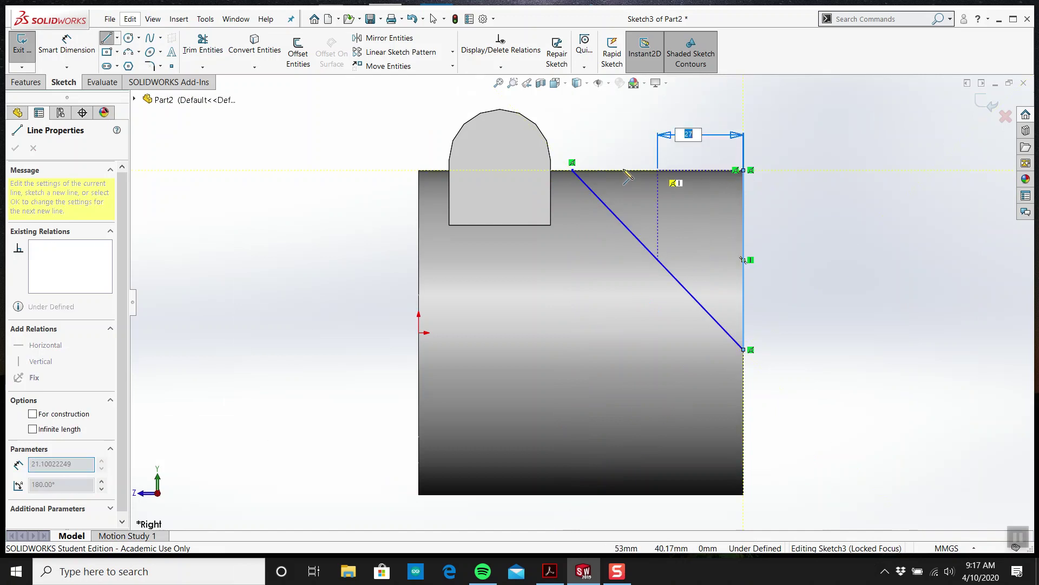
pyautogui.click(573, 171)
pyautogui.press('Escape')
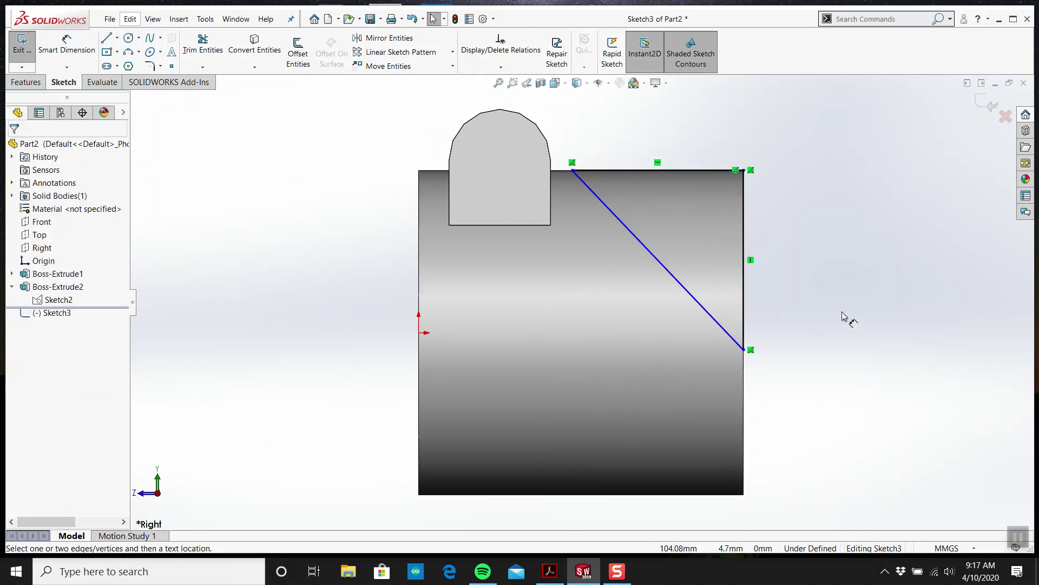
pyautogui.press('d')
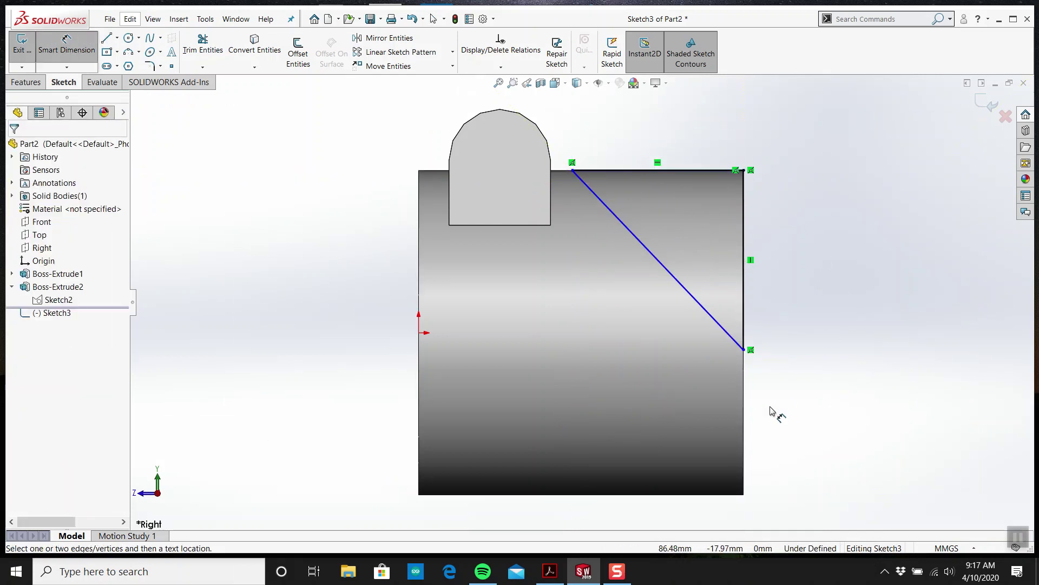
pyautogui.click(747, 351)
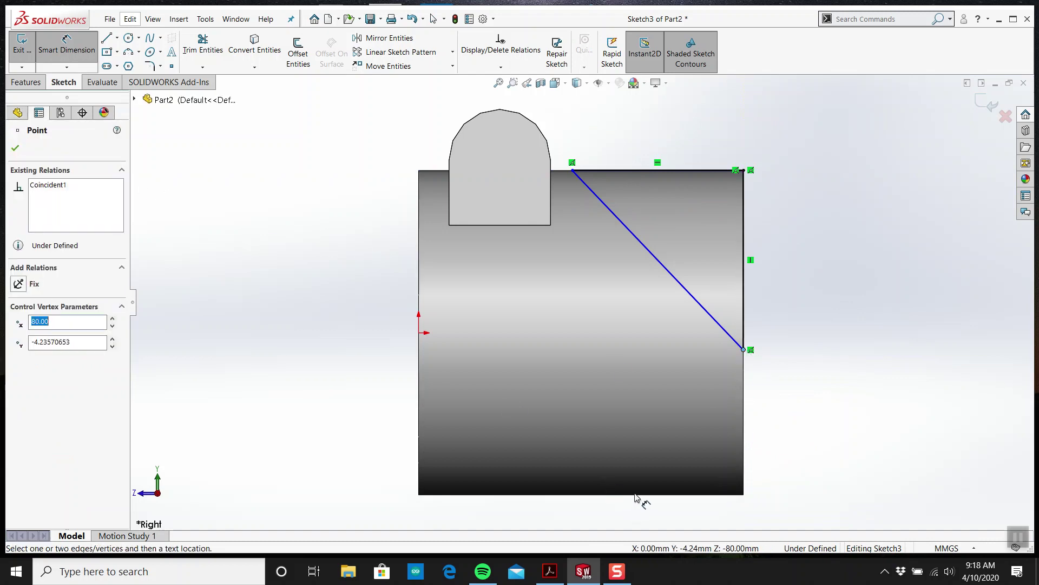
pyautogui.press('Escape')
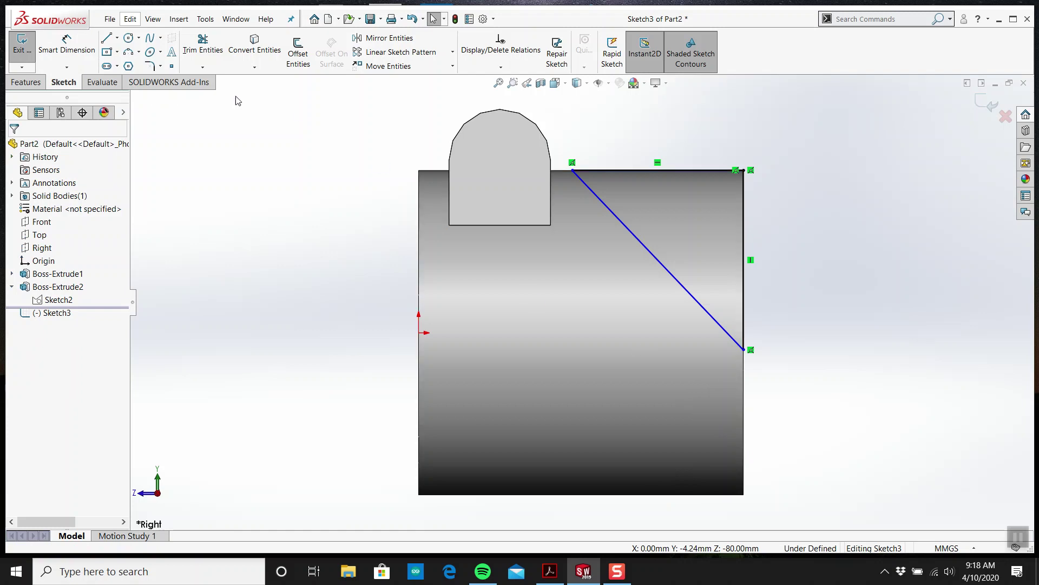
# Turn off shadows in shaded mode and apply the Plain White scene.
pyautogui.click(67, 43)
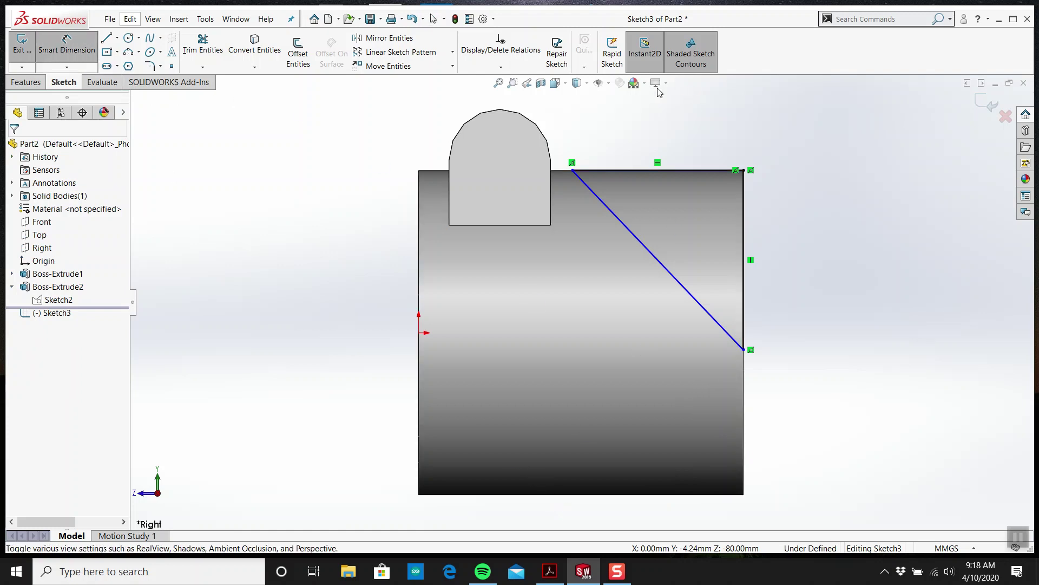
pyautogui.moveTo(656, 83)
pyautogui.click(704, 98)
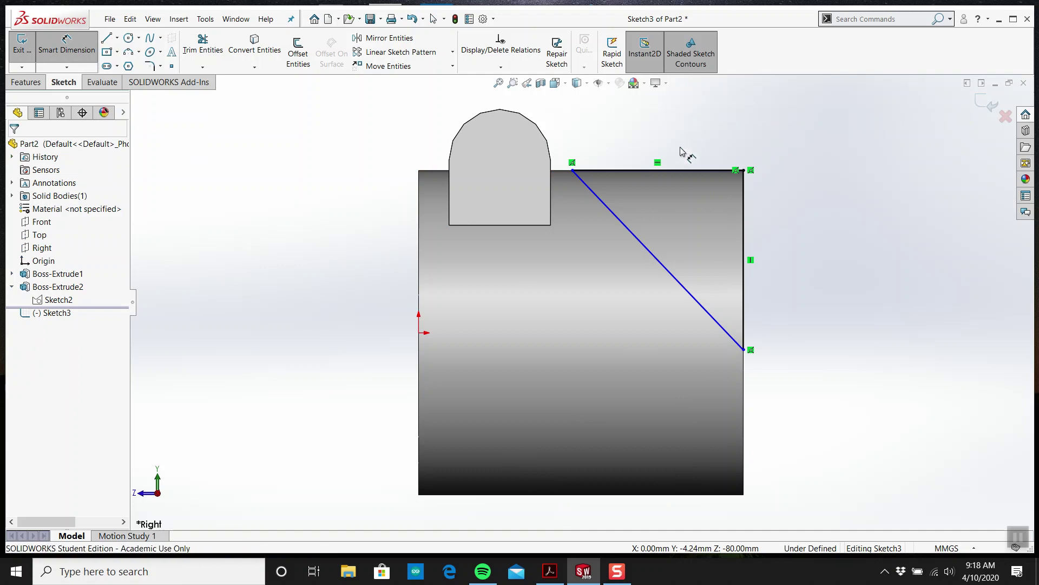
pyautogui.click(644, 83)
pyautogui.click(661, 108)
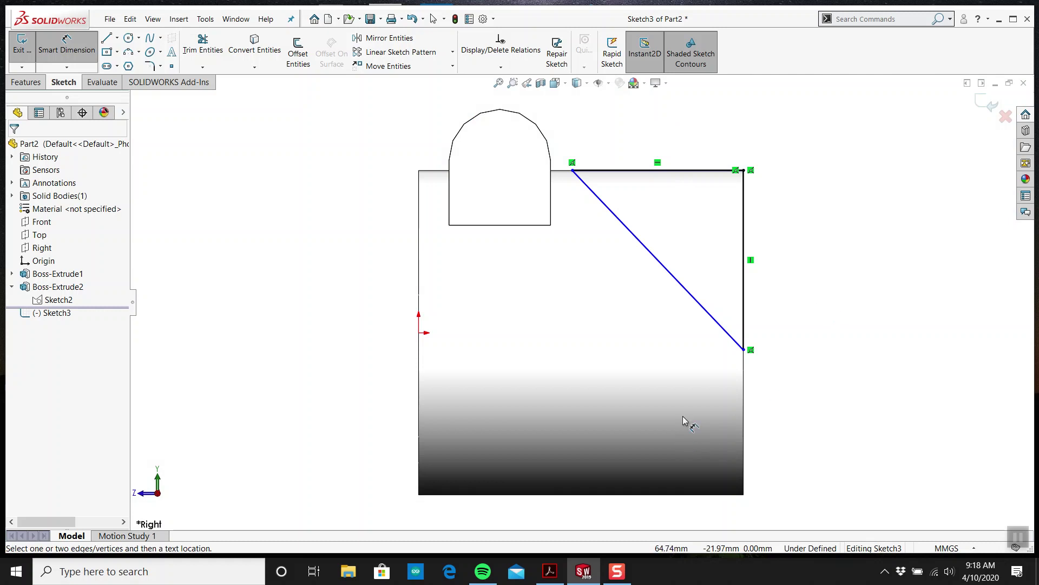
pyautogui.scroll(3, 699, 390)
pyautogui.scroll(-5, 631, 339)
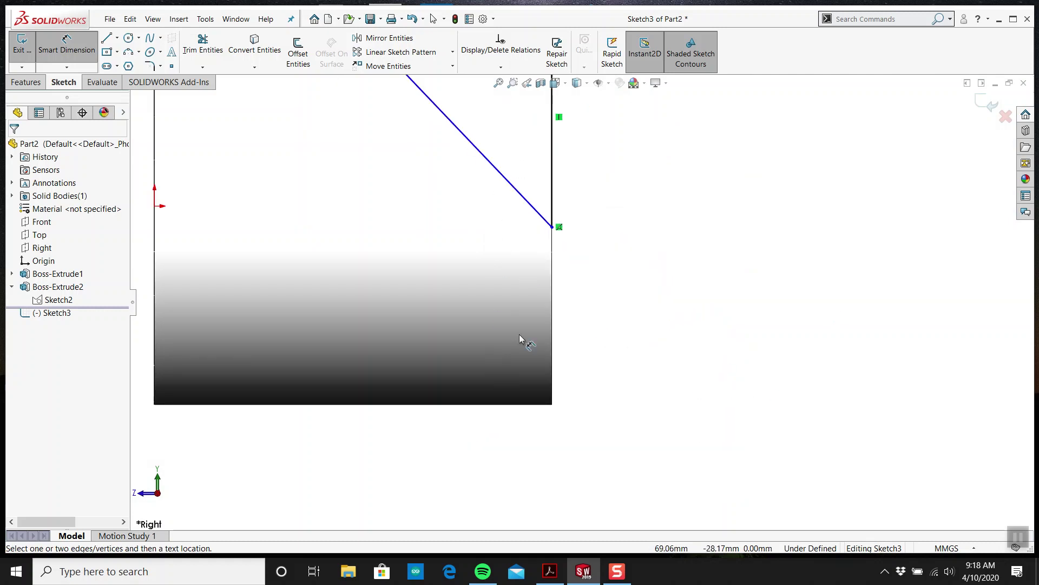
pyautogui.scroll(2, 520, 339)
pyautogui.press('Escape')
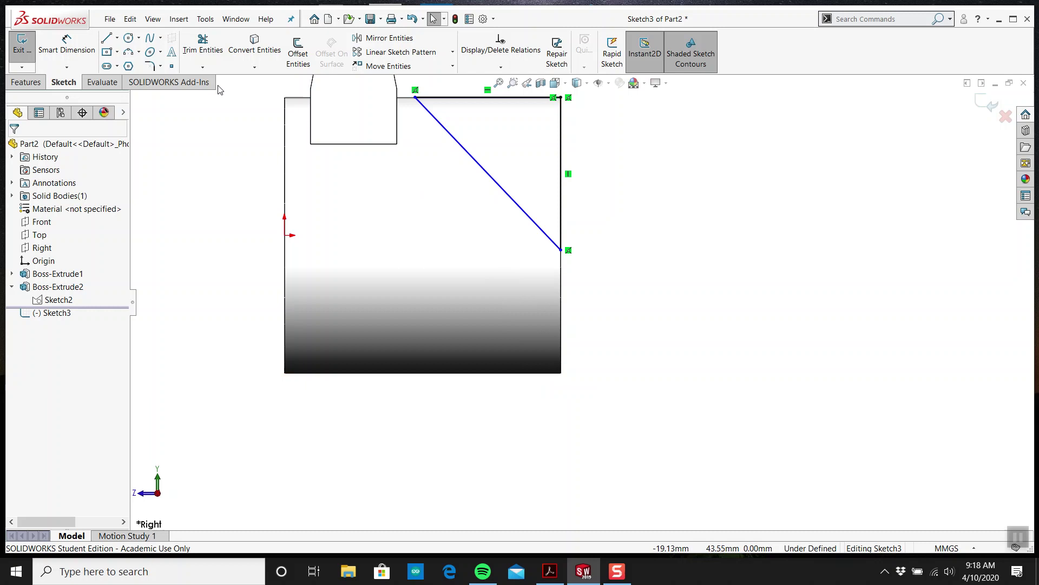
# Draw a test centerline down the part's right edge and dimension it 40 mm long.
pyautogui.click(117, 38)
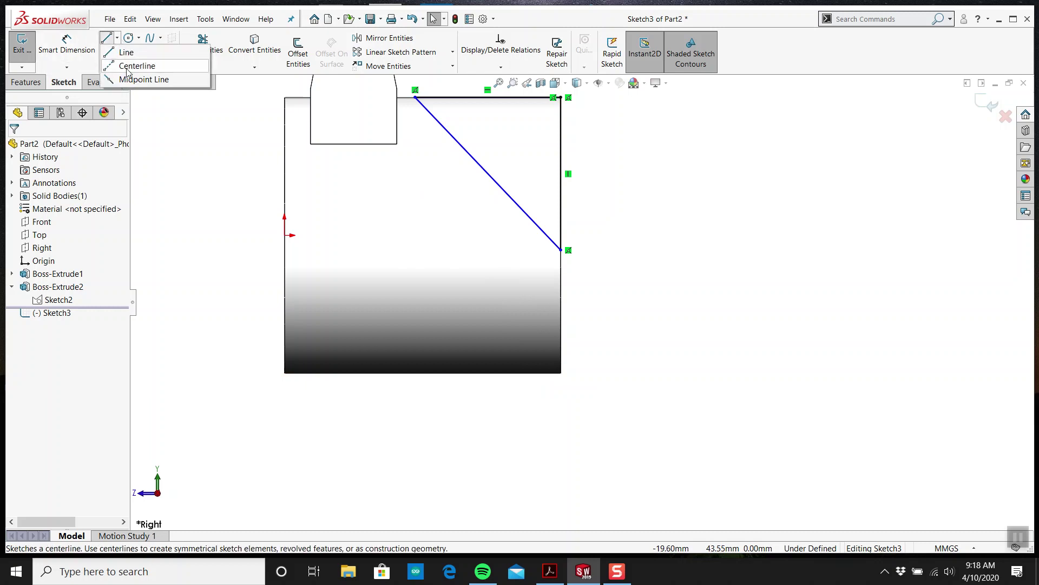
pyautogui.click(151, 65)
pyautogui.click(561, 251)
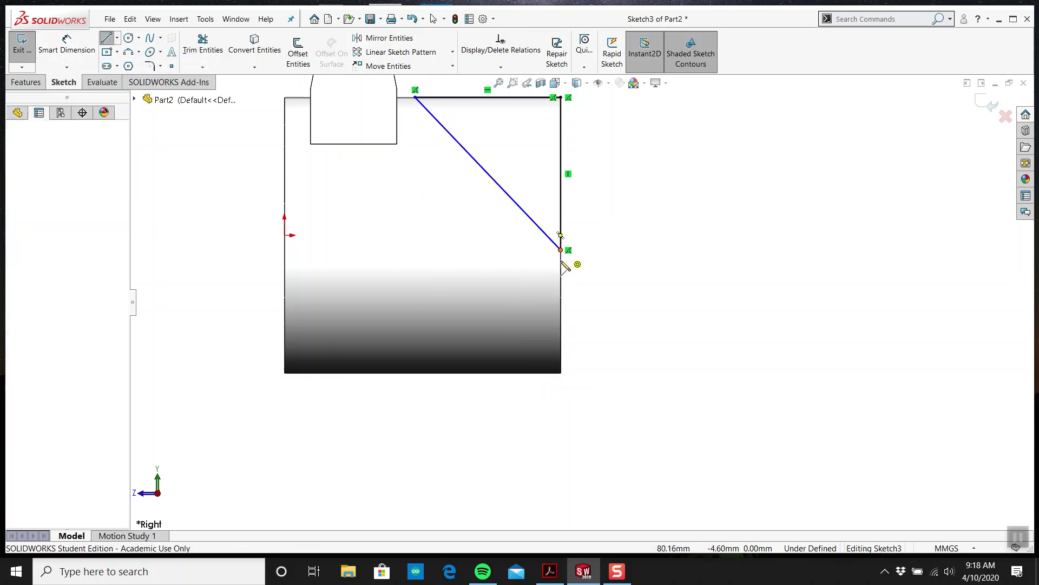
pyautogui.click(562, 373)
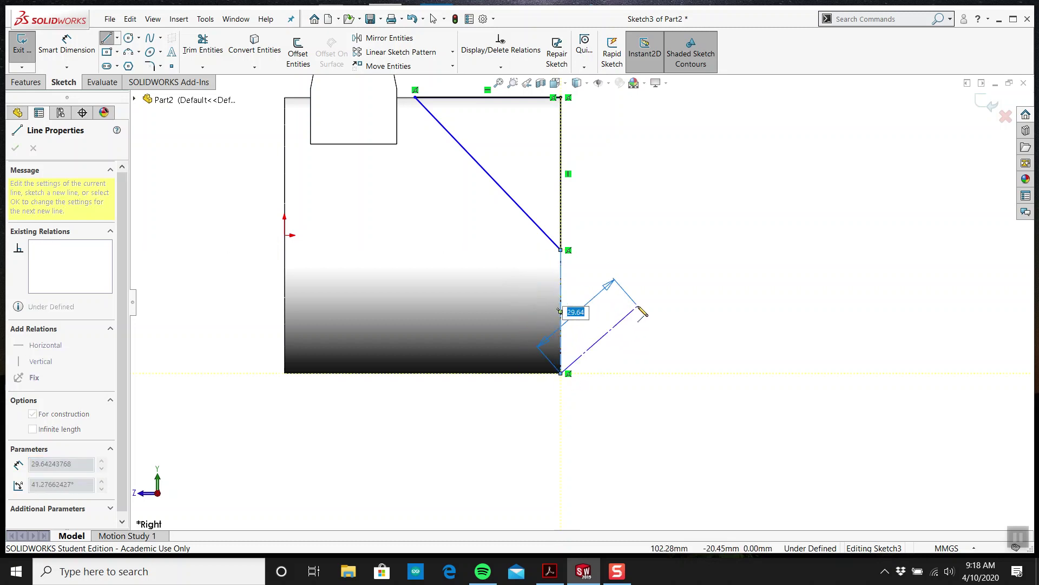
pyautogui.press('Escape')
pyautogui.click(67, 44)
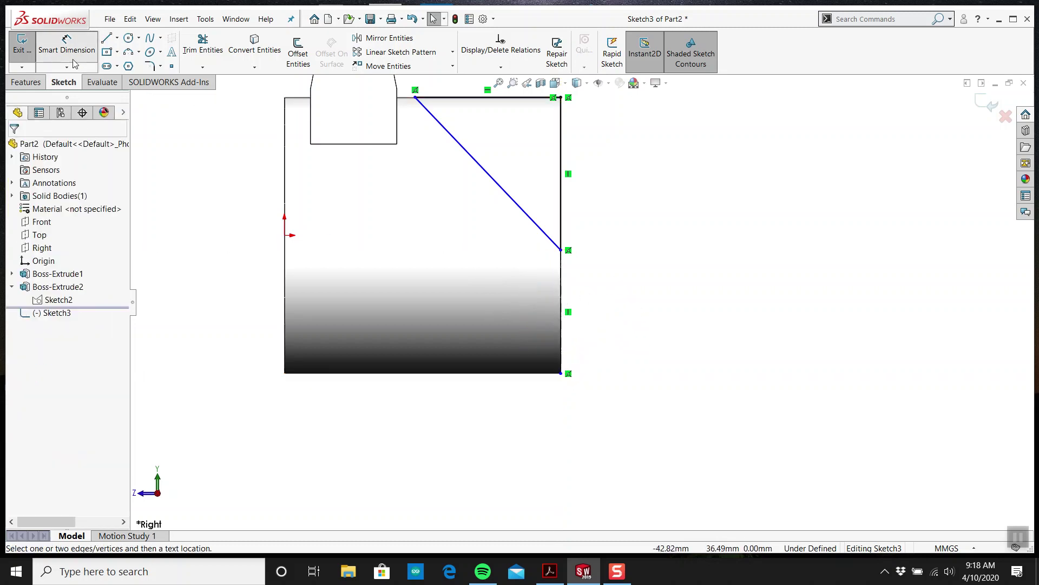
pyautogui.click(563, 280)
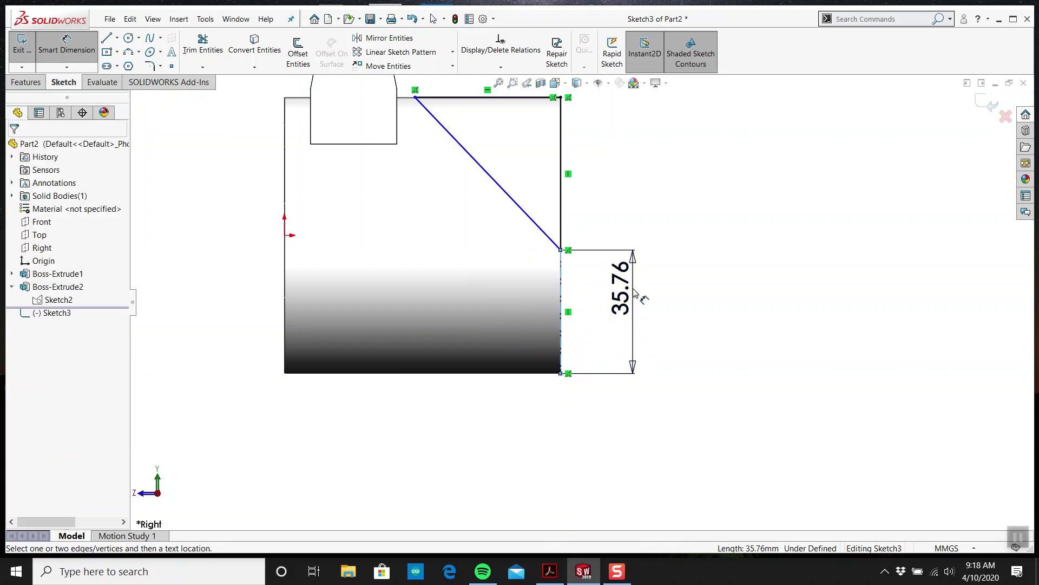
pyautogui.click(632, 289)
pyautogui.write('40')
pyautogui.press('Return')
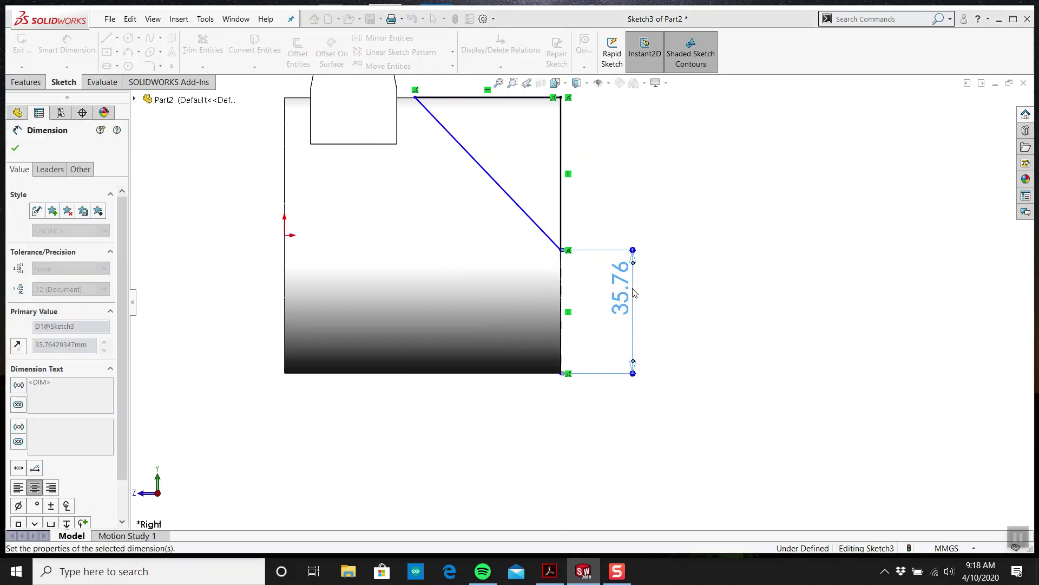
pyautogui.press('Escape')
# Move the centerline's lower endpoint up, then delete the centerline and its dimension.
pyautogui.scroll(-5, 563, 379)
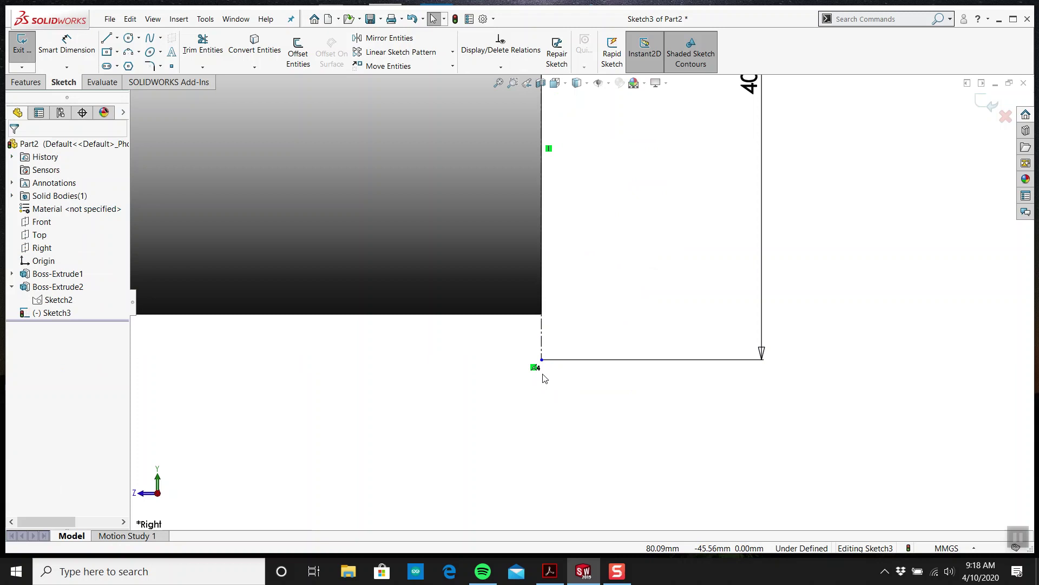
pyautogui.moveTo(542, 360); pyautogui.dragTo(544, 317)
pyautogui.click(780, 327)
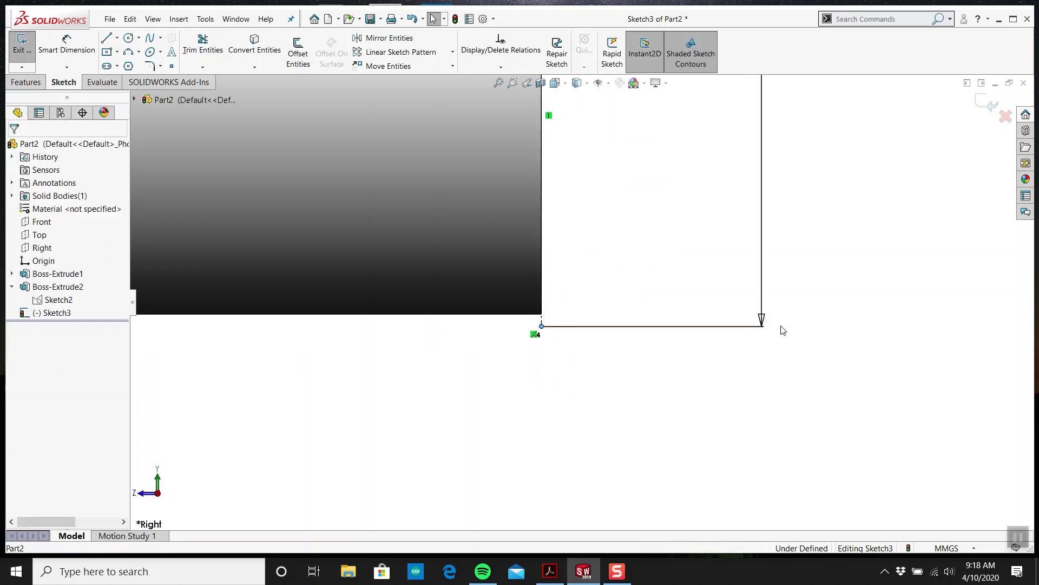
pyautogui.scroll(3, 596, 265)
pyautogui.scroll(2, 524, 253)
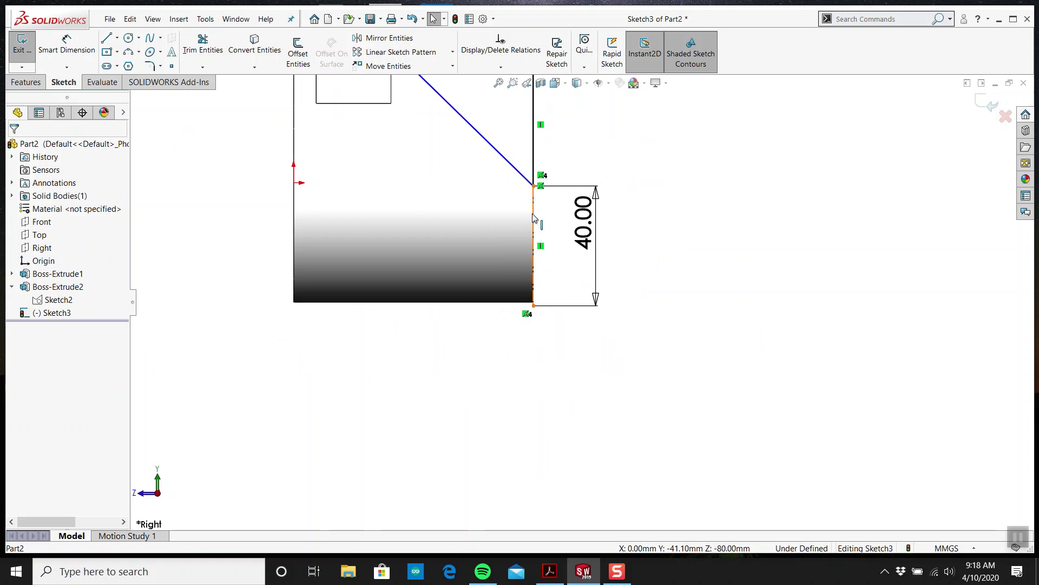
pyautogui.click(533, 218)
pyautogui.press('Delete')
pyautogui.click(452, 287)
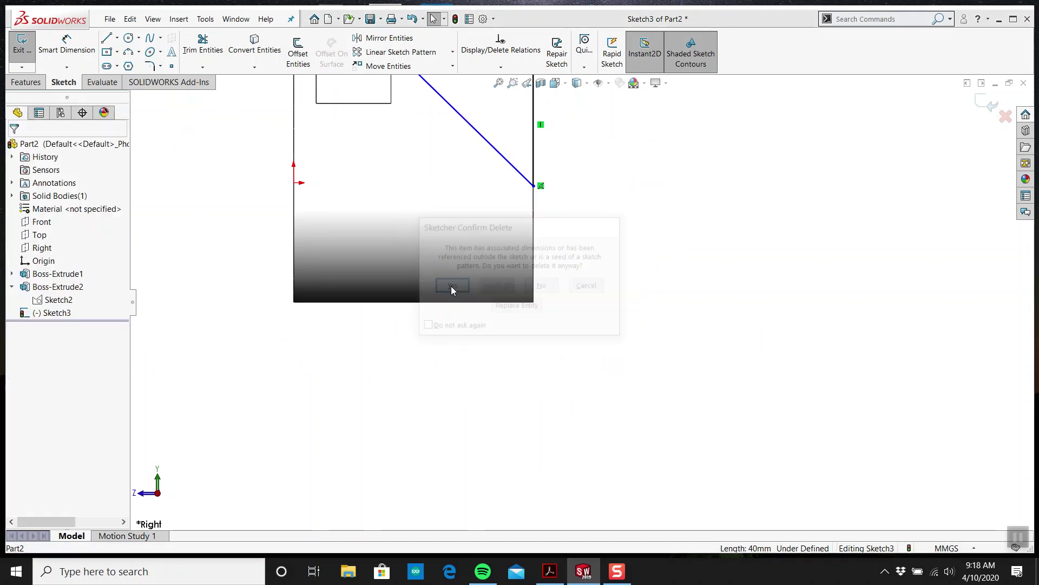
# Drag the triangle diagonal's lower end slightly higher up the right edge.
pyautogui.scroll(2, 524, 249)
pyautogui.scroll(-3, 525, 249)
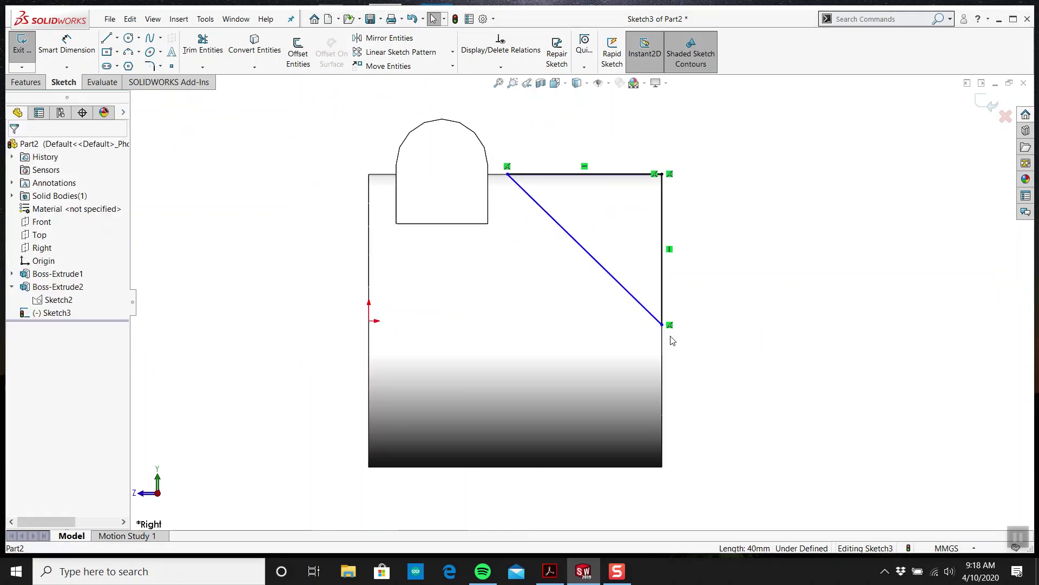
pyautogui.moveTo(662, 326); pyautogui.dragTo(670, 302)
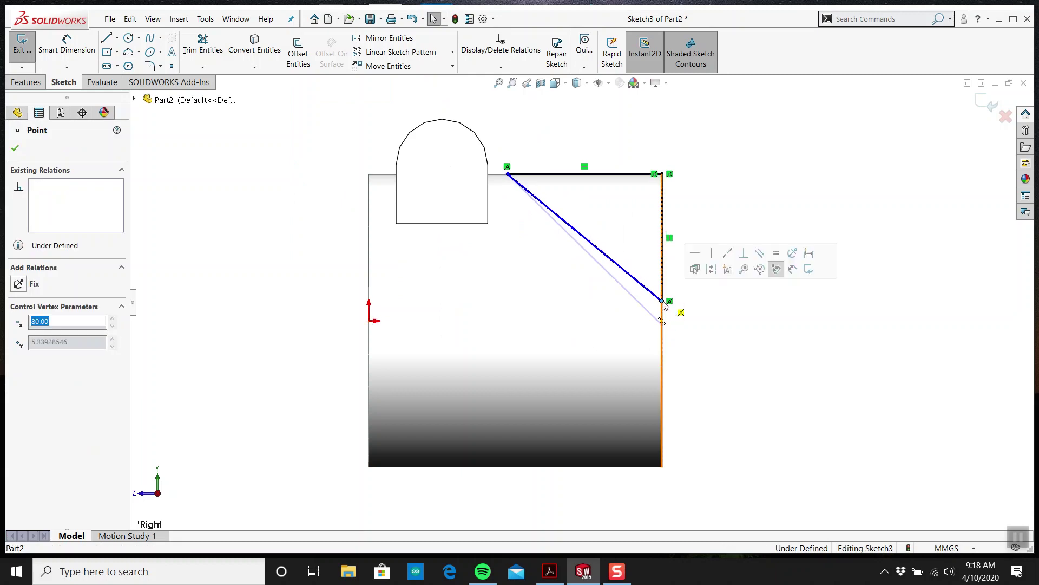
pyautogui.click(672, 334)
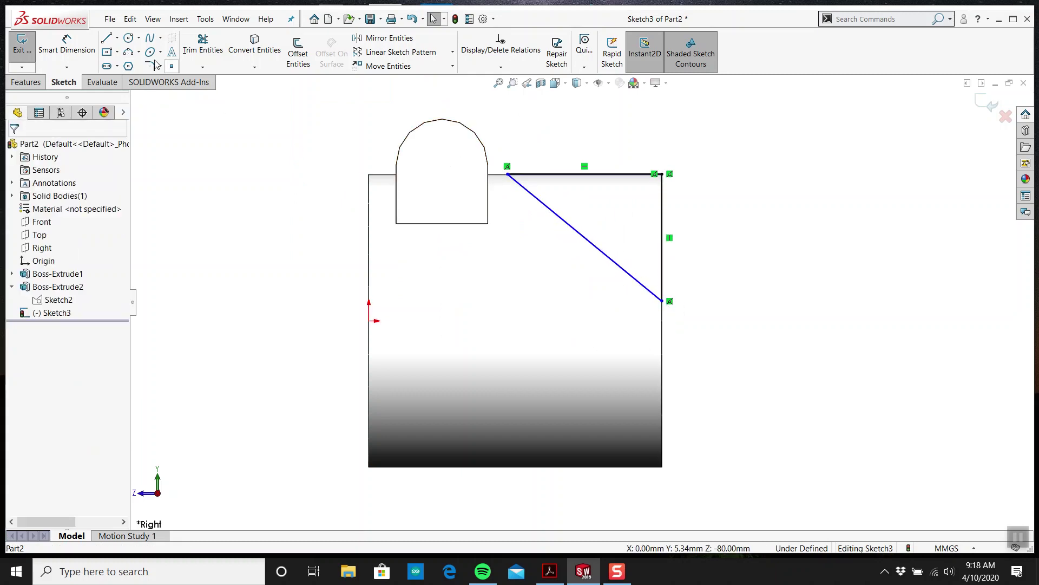
pyautogui.click(203, 44)
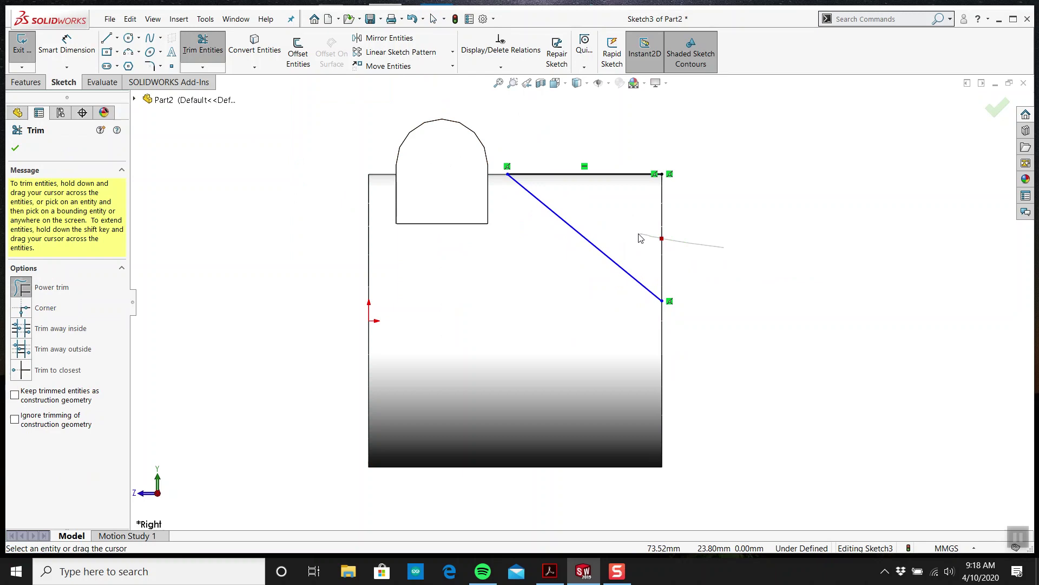
pyautogui.press('Escape')
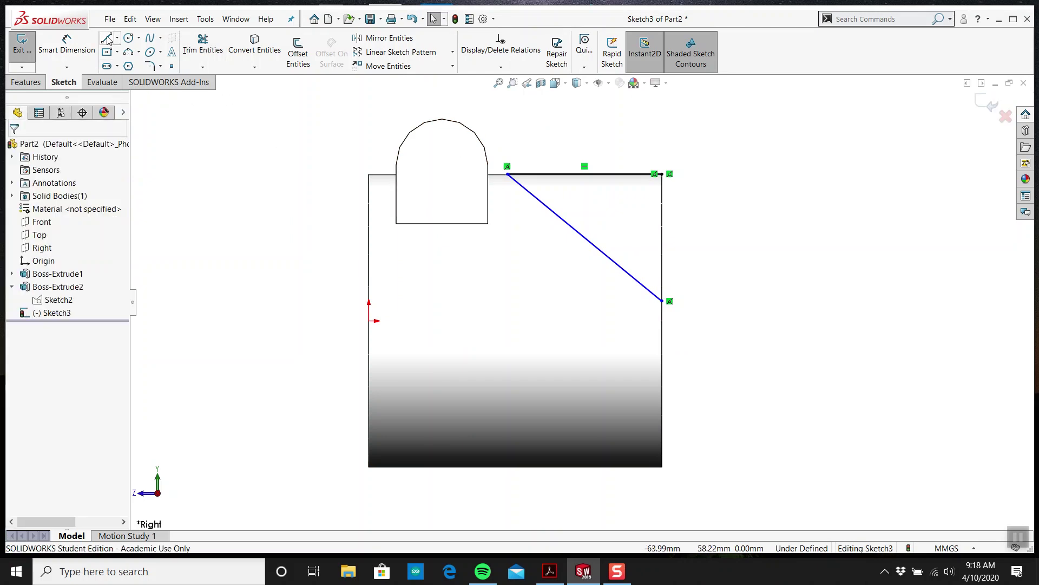
pyautogui.click(106, 38)
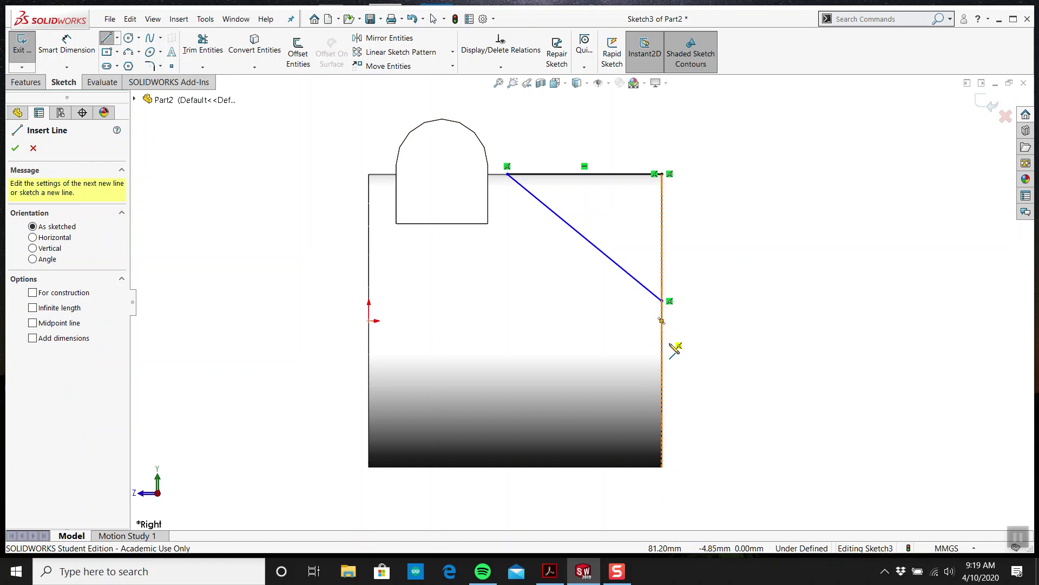
pyautogui.press('Escape')
pyautogui.moveTo(729, 320); pyautogui.dragTo(612, 341, button='middle')
pyautogui.click(597, 333)
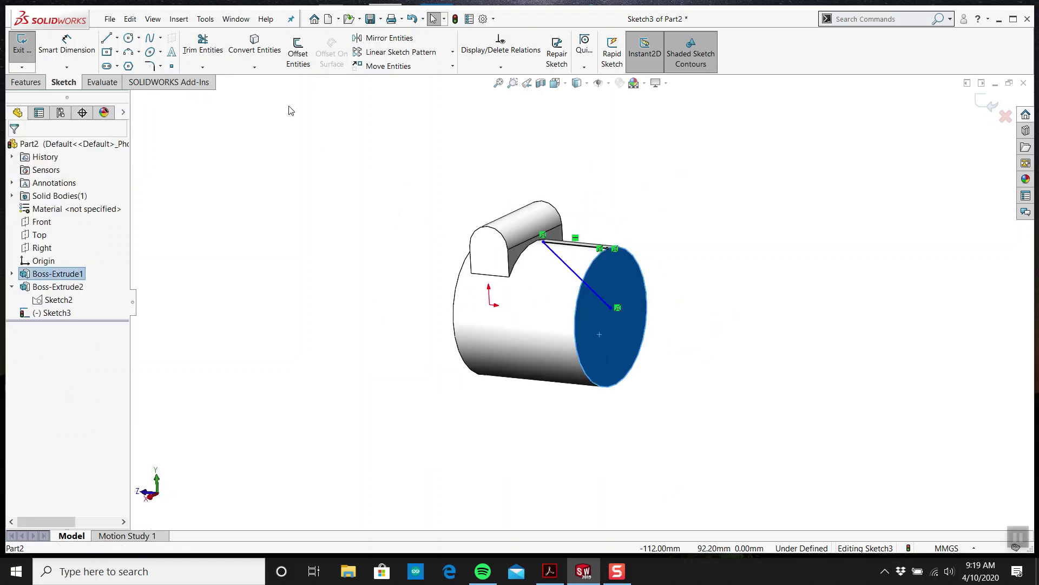
pyautogui.click(246, 47)
pyautogui.click(603, 287)
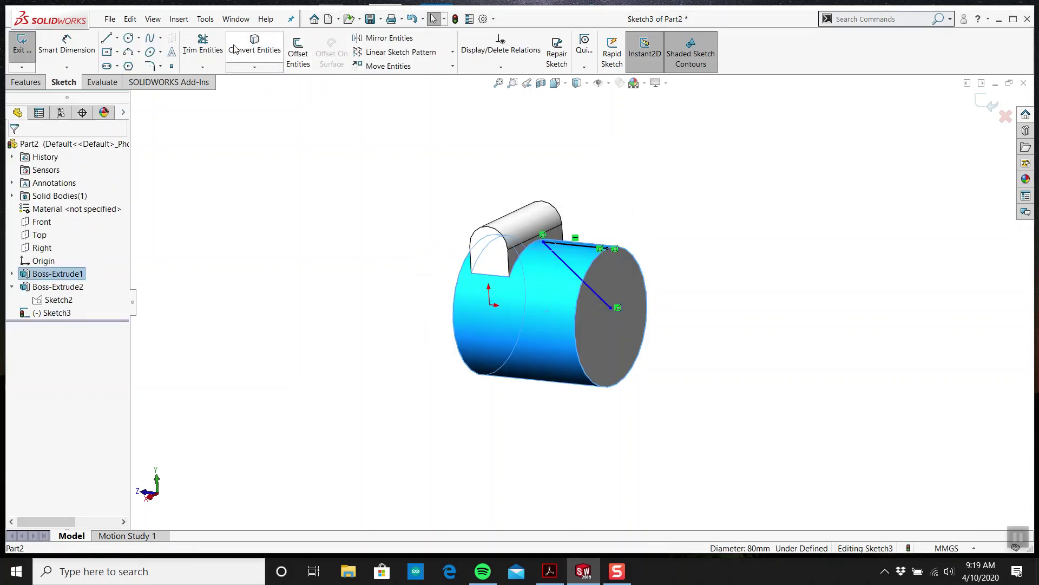
pyautogui.click(250, 47)
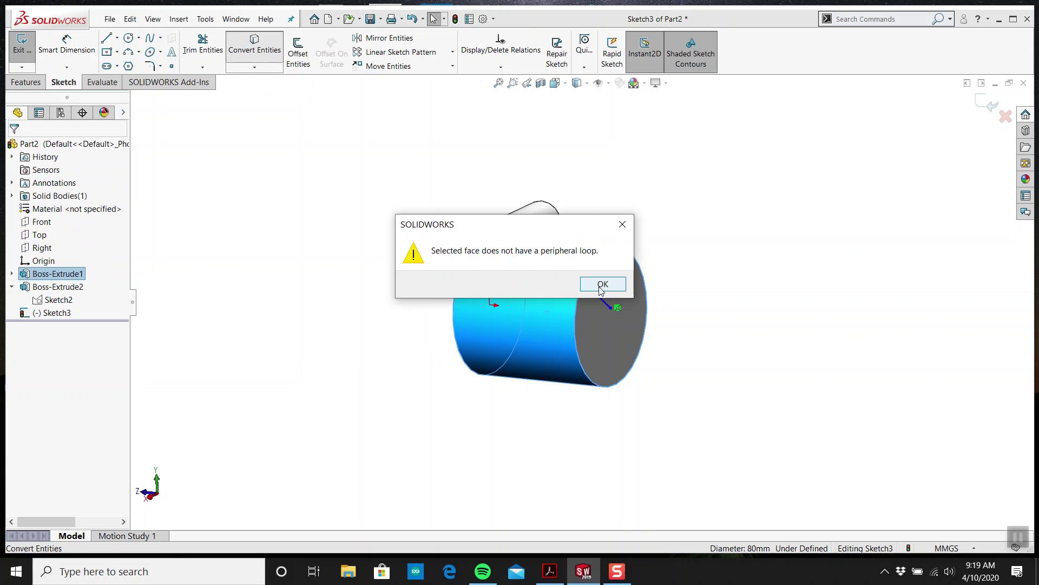
pyautogui.click(603, 284)
pyautogui.scroll(-1, 595, 295)
pyautogui.press('Escape')
pyautogui.scroll(-3, 574, 295)
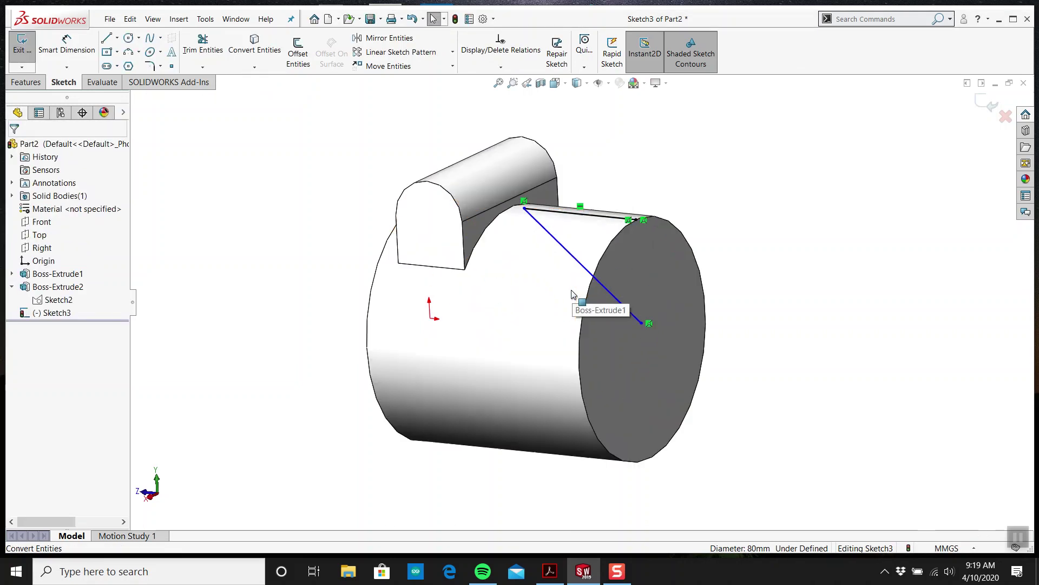
pyautogui.press('space')
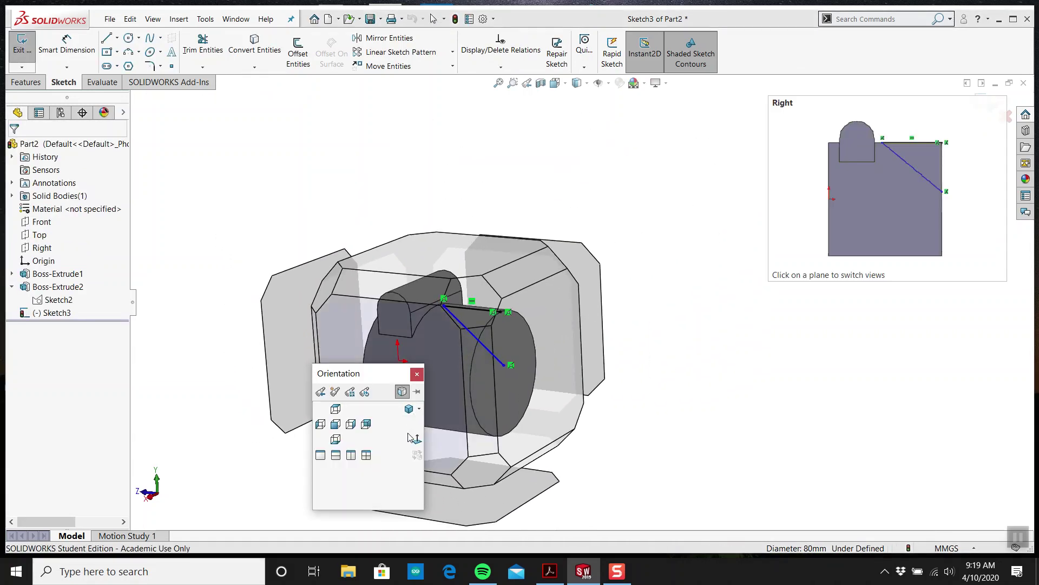
pyautogui.click(417, 439)
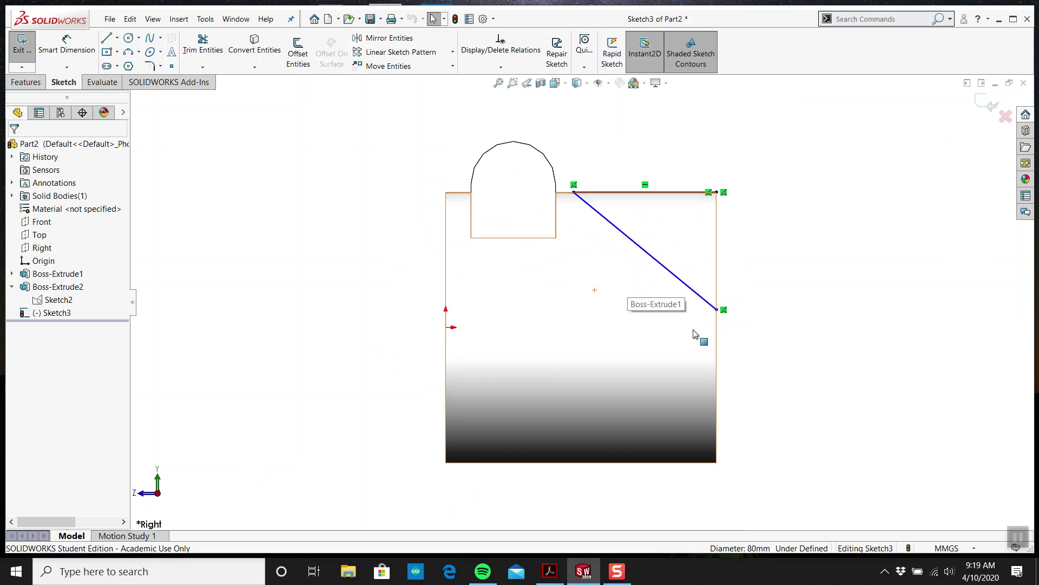
# Convert the part's right vertical edge into a sketch line.
pyautogui.click(718, 345)
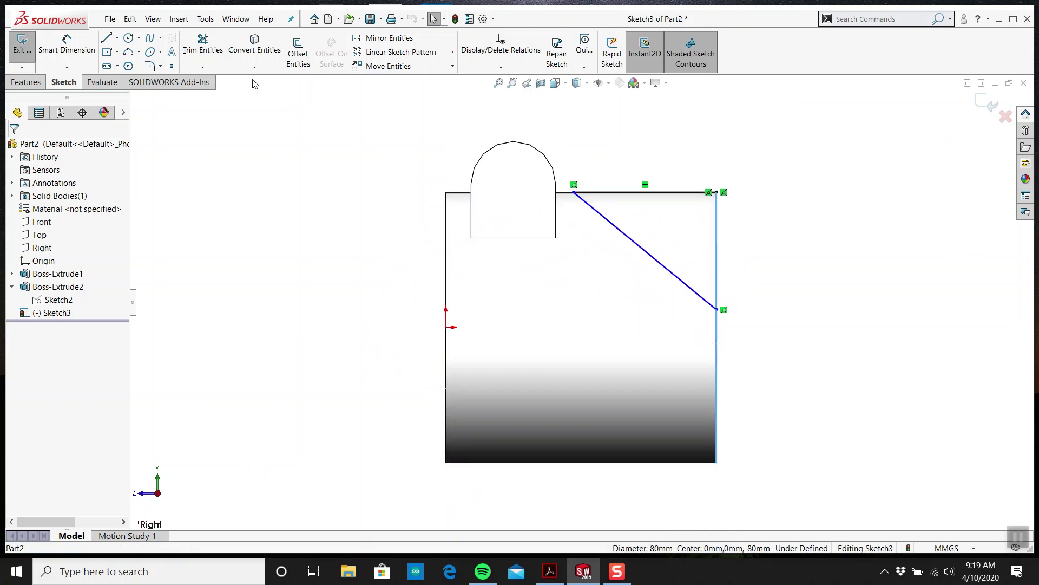
pyautogui.click(274, 56)
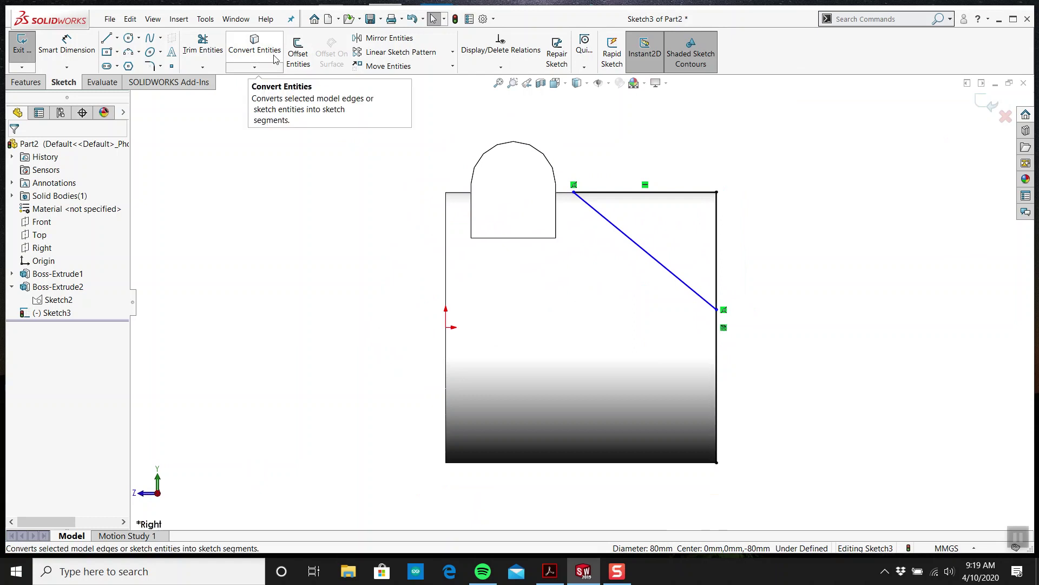
pyautogui.press('d')
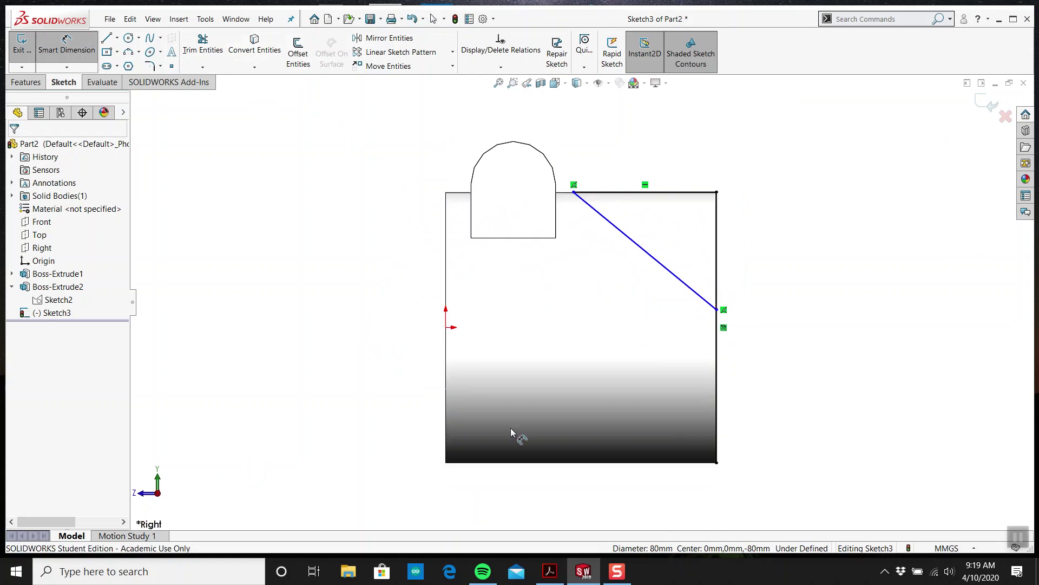
pyautogui.press('Escape')
pyautogui.moveTo(796, 437); pyautogui.dragTo(706, 382)
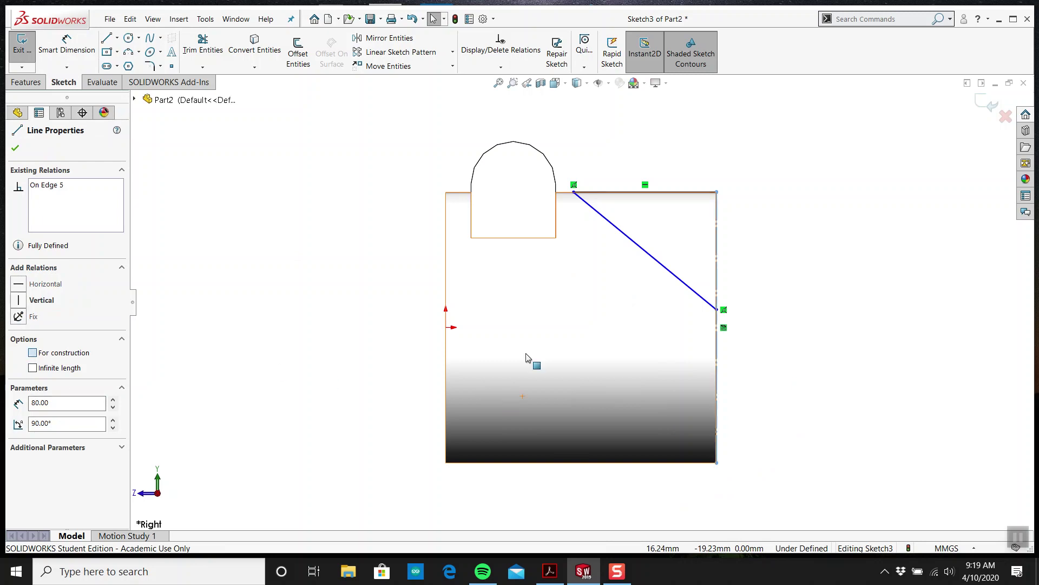
pyautogui.press('Escape')
# Dimension the diagonal's lower endpoint 40 mm above the cylinder's bottom-right corner.
pyautogui.click(81, 63)
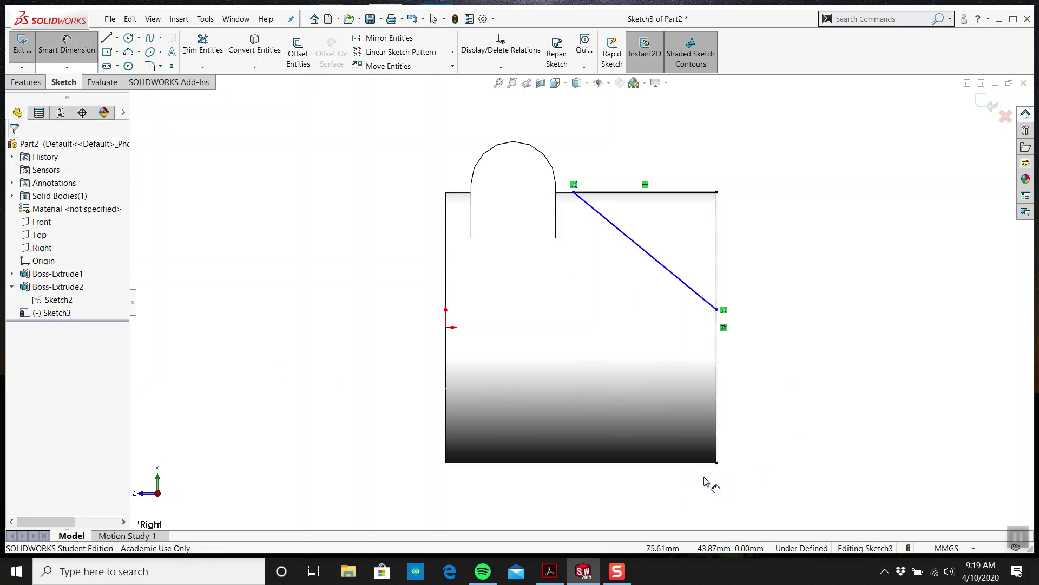
pyautogui.click(717, 462)
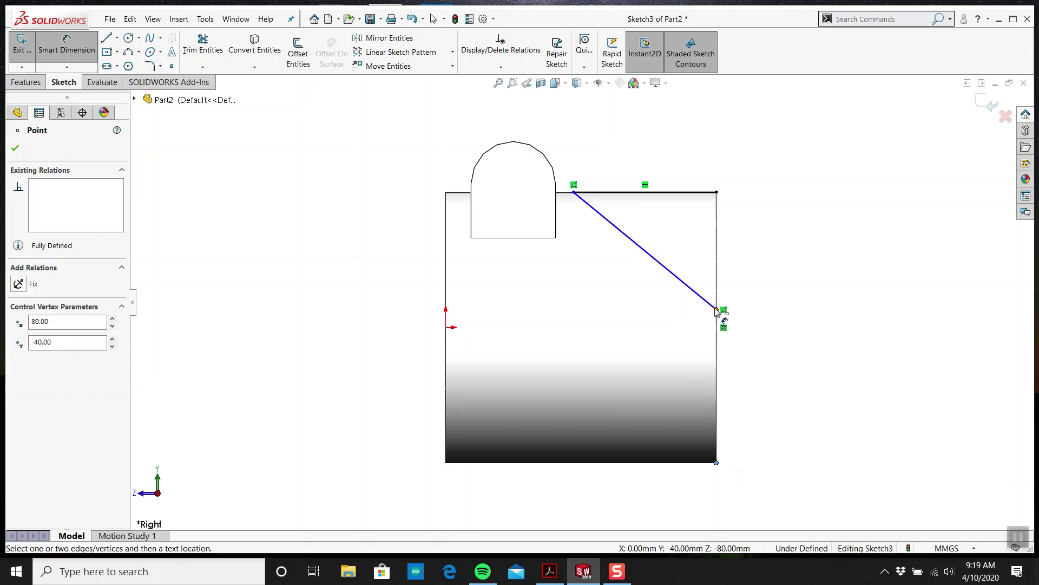
pyautogui.click(716, 310)
pyautogui.click(805, 390)
pyautogui.write('40')
pyautogui.press('Return')
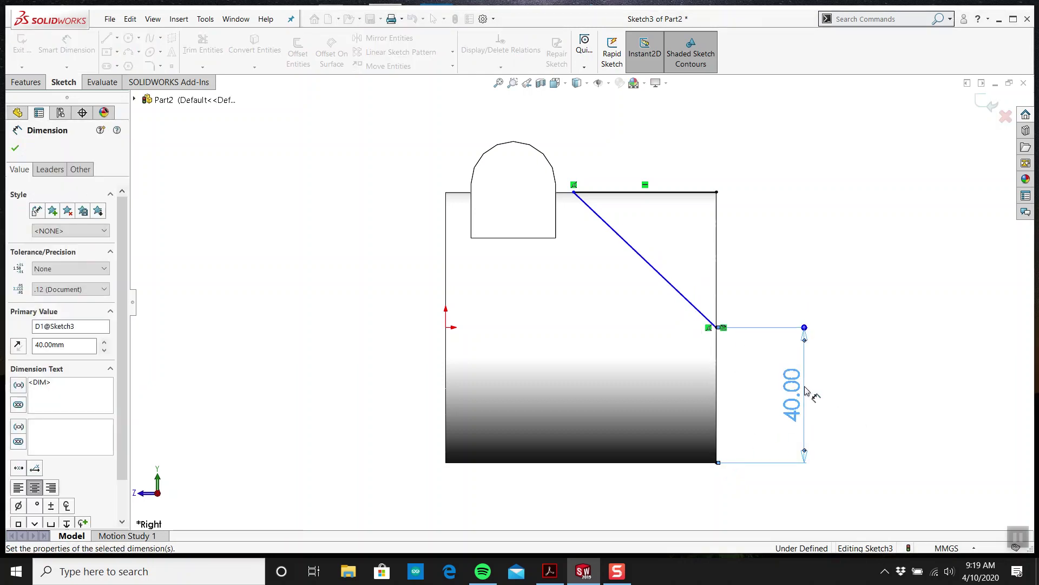
pyautogui.press('Escape')
# Draw a vertical line from the diagonal's lower end up to the top-right corner.
pyautogui.click(107, 39)
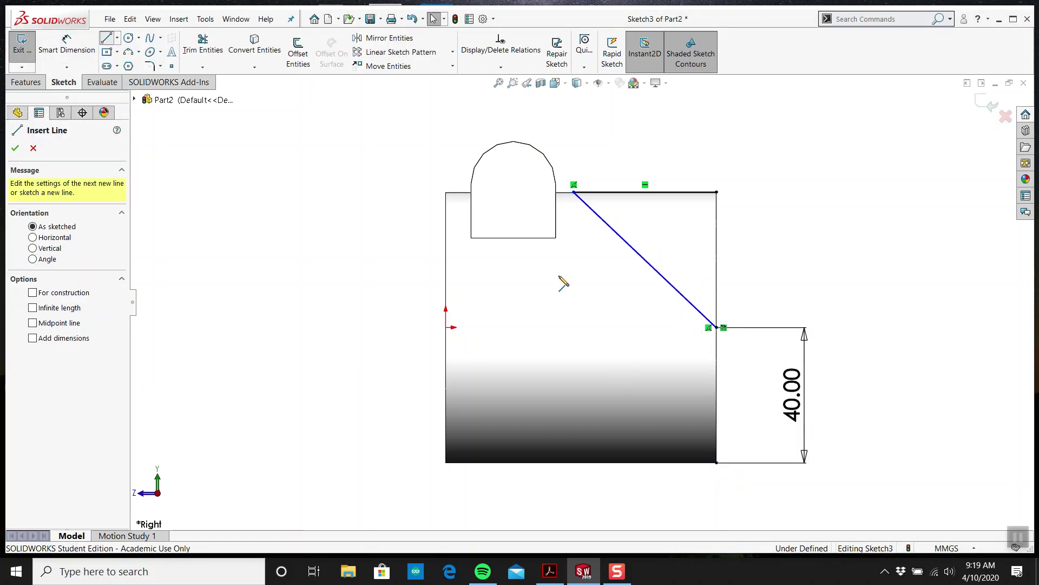
pyautogui.click(717, 327)
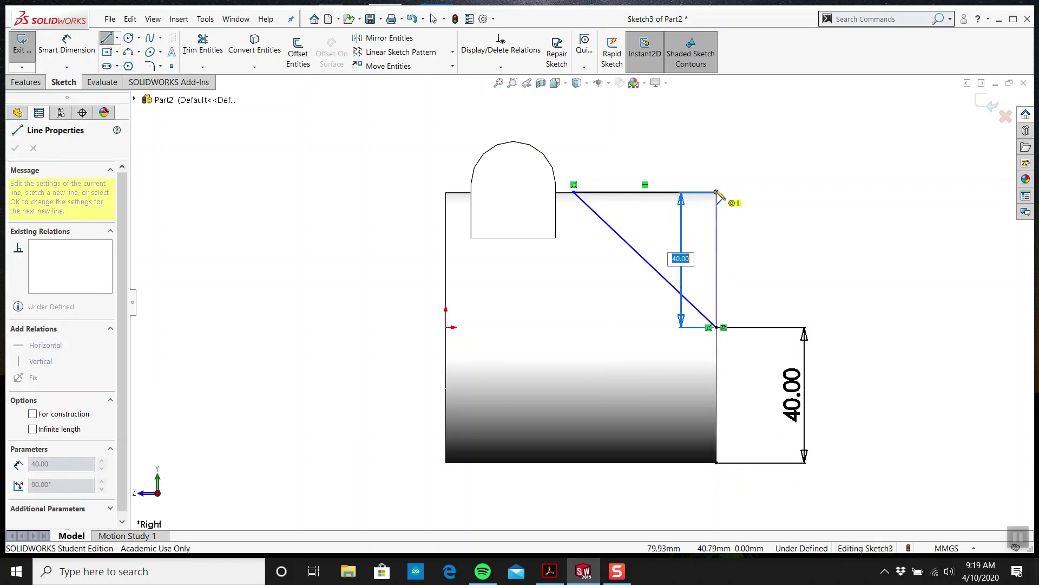
pyautogui.click(716, 192)
pyautogui.press('Escape')
# Dimension the diagonal at 45° to the vertical line, then exit the fully defined Sketch3.
pyautogui.click(551, 571)
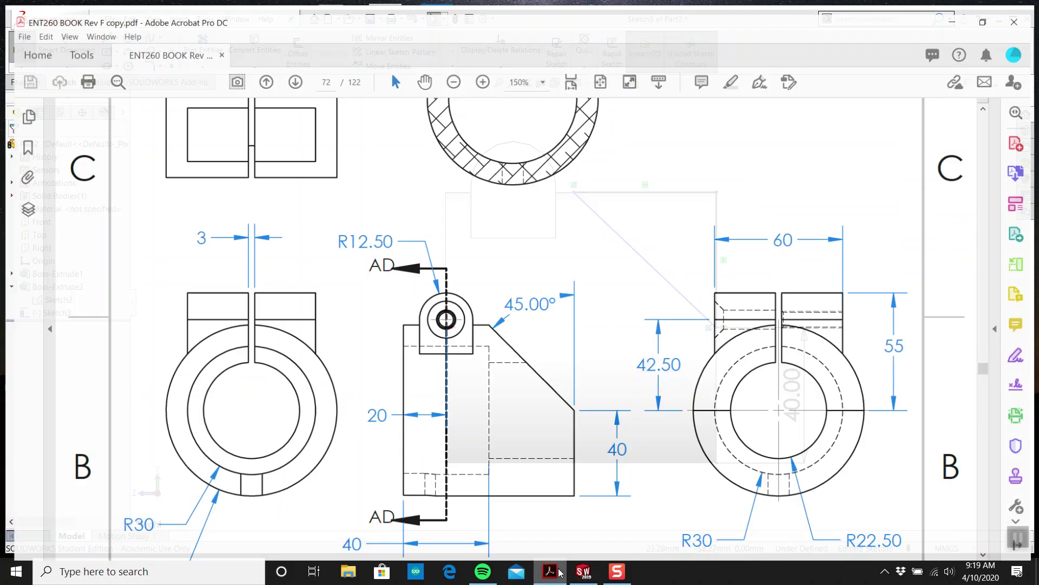
pyautogui.click(555, 572)
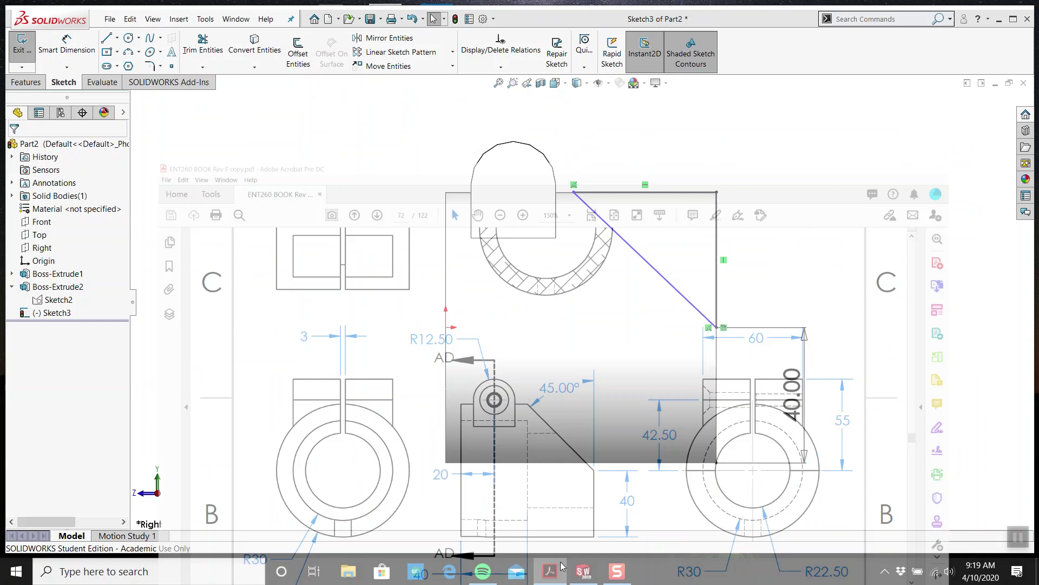
pyautogui.moveTo(804, 283); pyautogui.dragTo(804, 243, button='right')
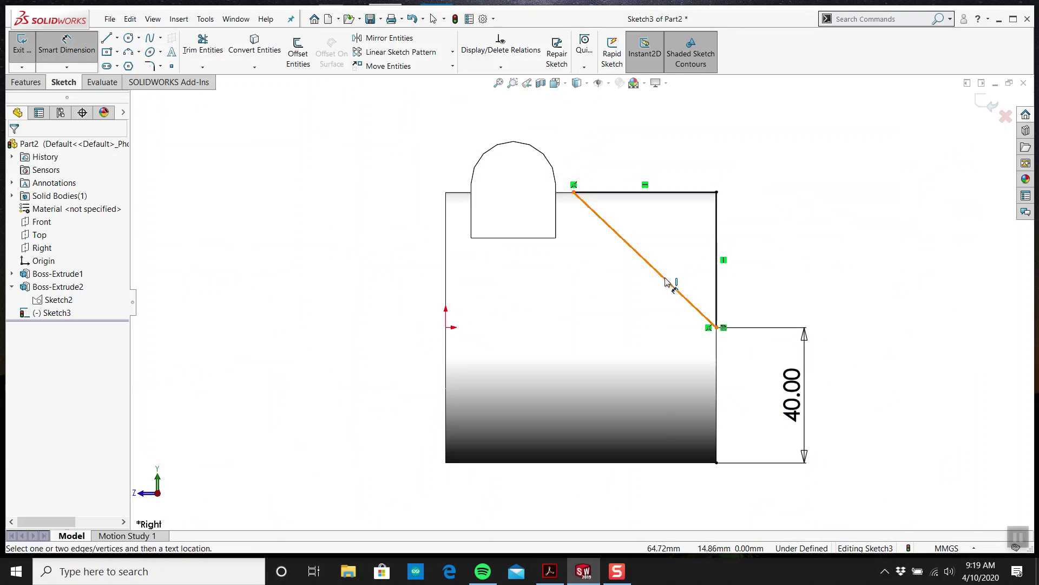
pyautogui.click(671, 282)
pyautogui.click(718, 245)
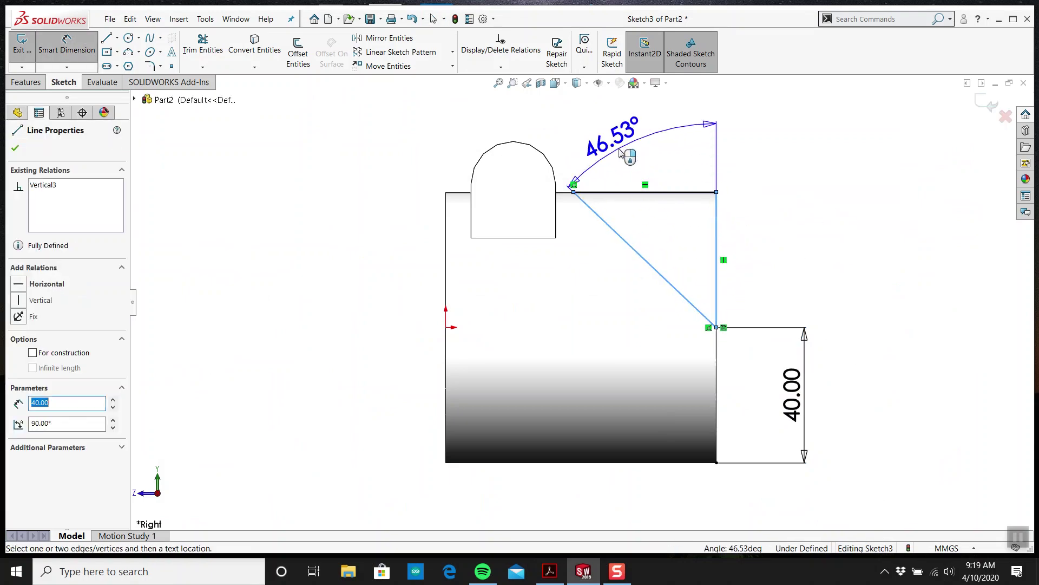
pyautogui.click(621, 153)
pyautogui.press('Return')
pyautogui.press('Escape')
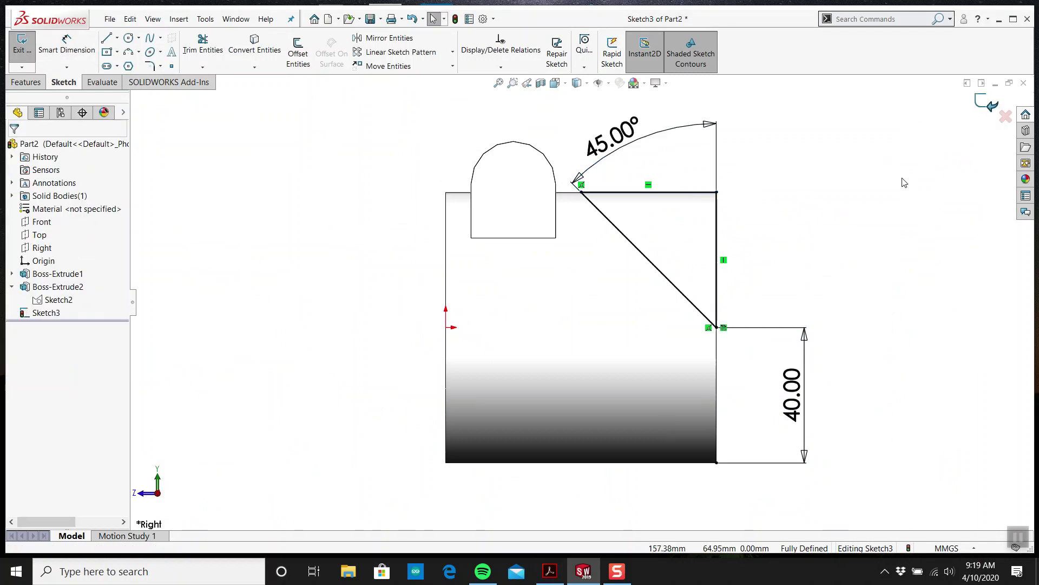
pyautogui.moveTo(904, 183)
pyautogui.mouseDown(button='middle')
pyautogui.moveTo(831, 227)
pyautogui.moveTo(947, 147)
pyautogui.mouseUp(button='middle')
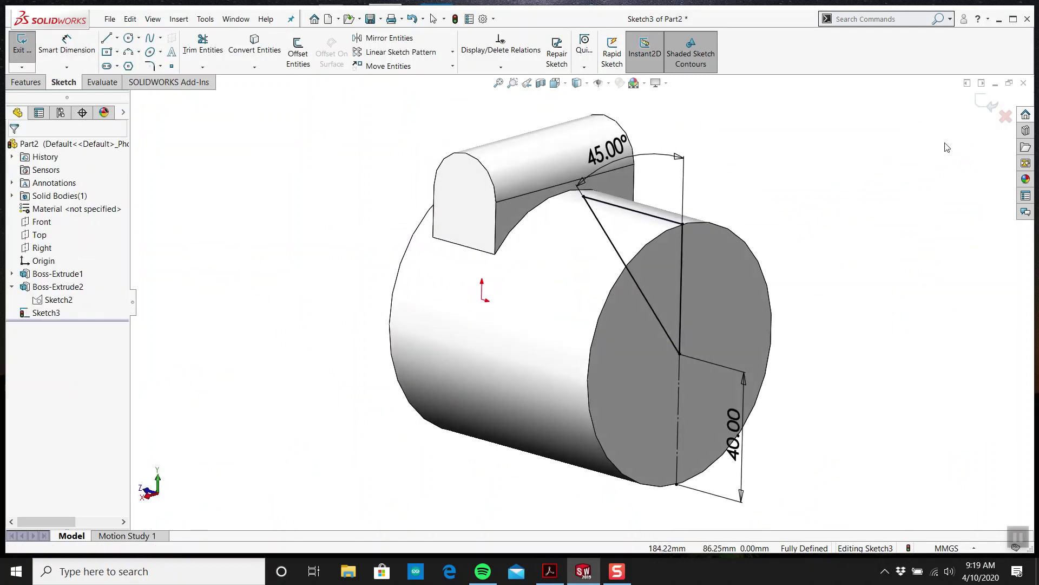
pyautogui.hotkey('ctrl', 'b')
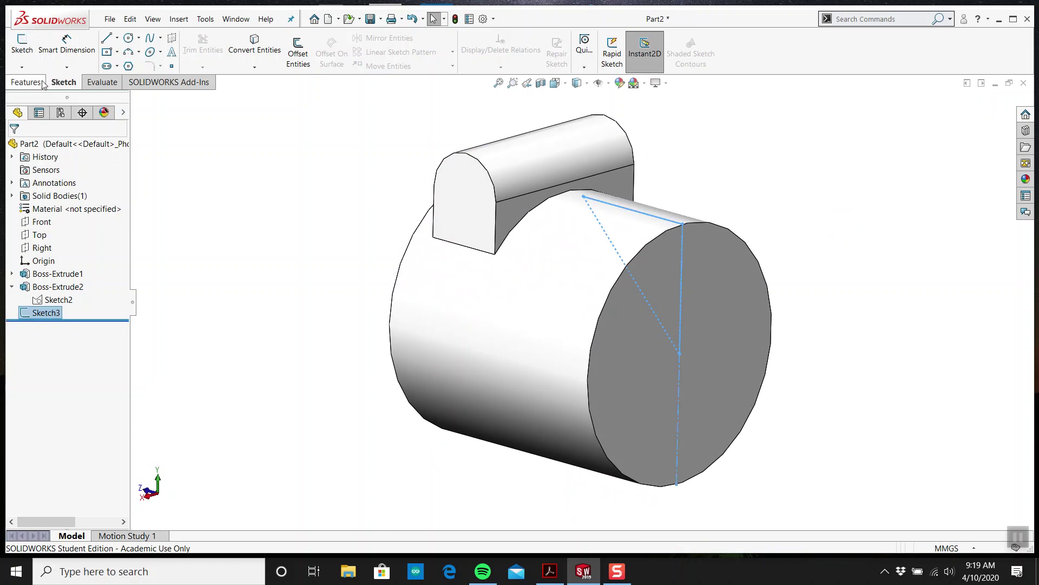
# Extruded-cut Sketch3's triangle Through All - Both, leaving a 45° sloped face.
pyautogui.click(41, 82)
pyautogui.click(192, 50)
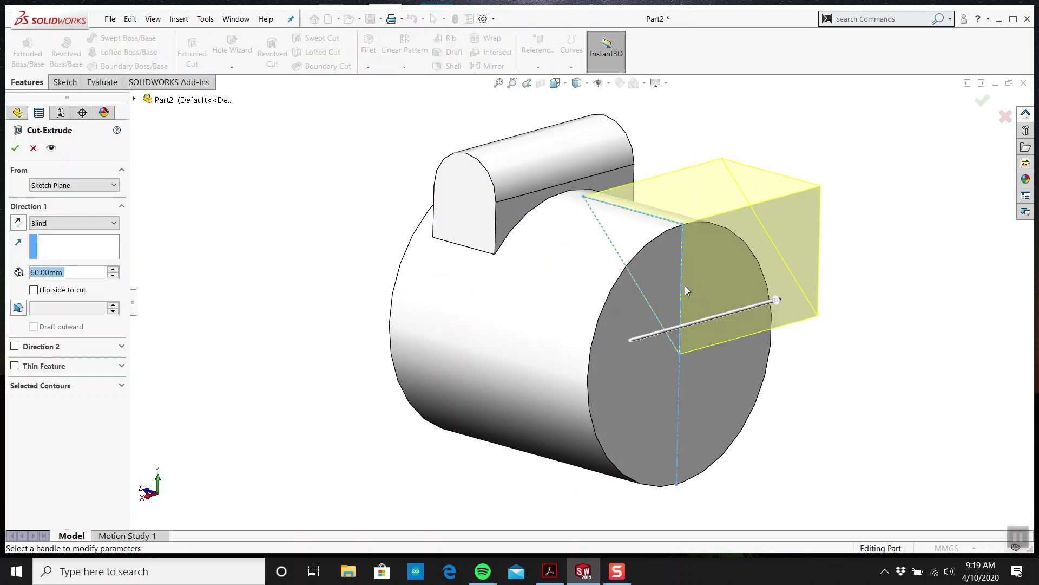
pyautogui.click(65, 224)
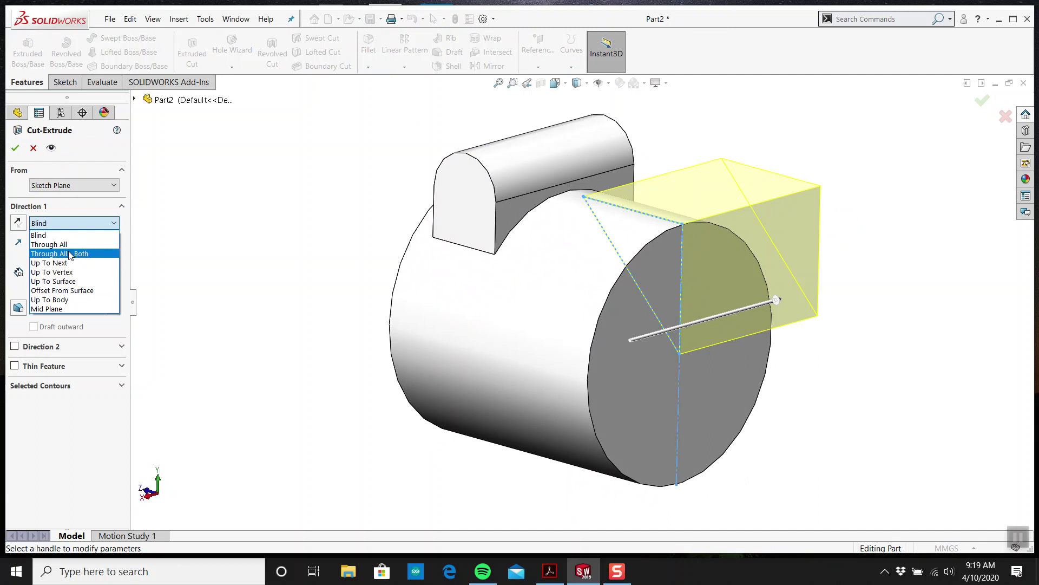
pyautogui.click(71, 249)
pyautogui.click(15, 148)
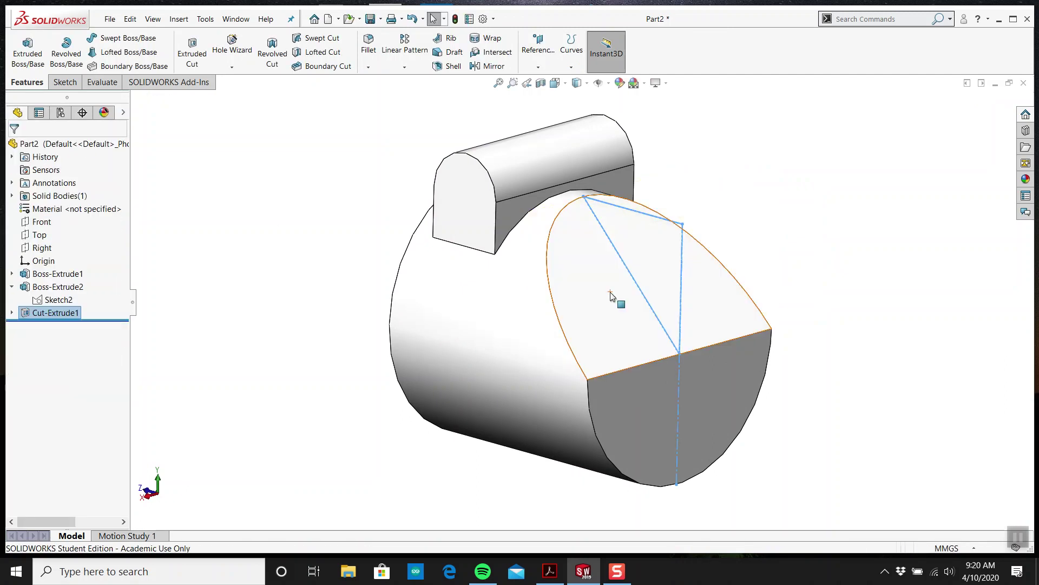
pyautogui.moveTo(518, 319); pyautogui.dragTo(534, 360, button='middle')
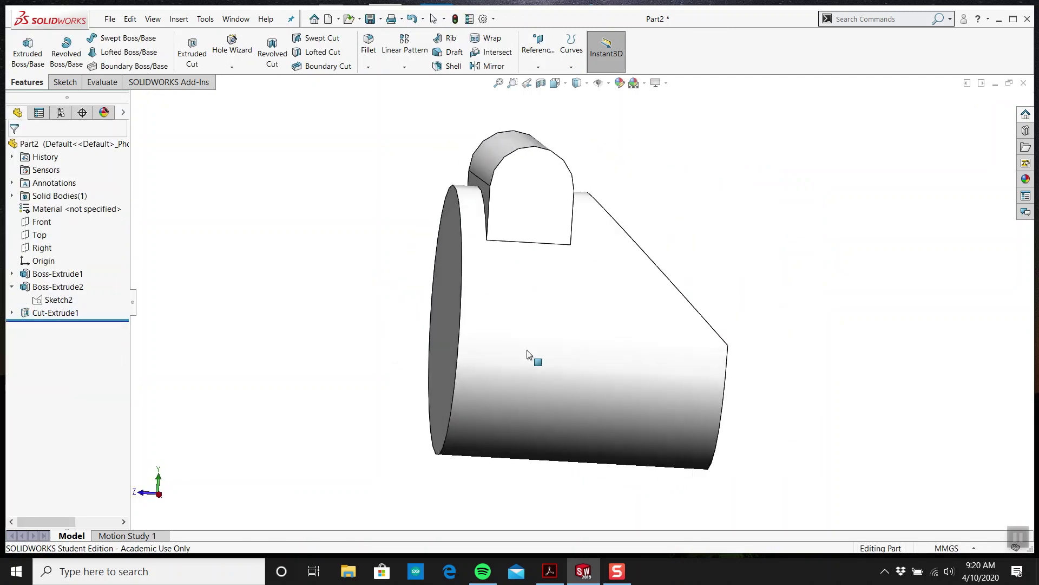
# Scroll the PDF to the end views with the R30 and R40 radii and highlight the R30 label.
pyautogui.click(550, 571)
pyautogui.scroll(-1, 507, 399)
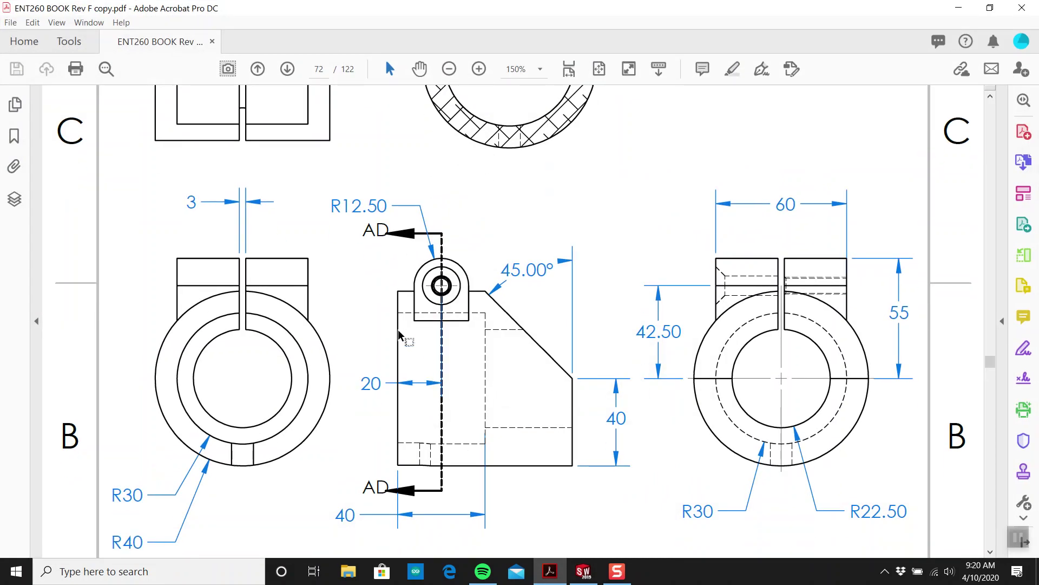
pyautogui.scroll(-3, 327, 351)
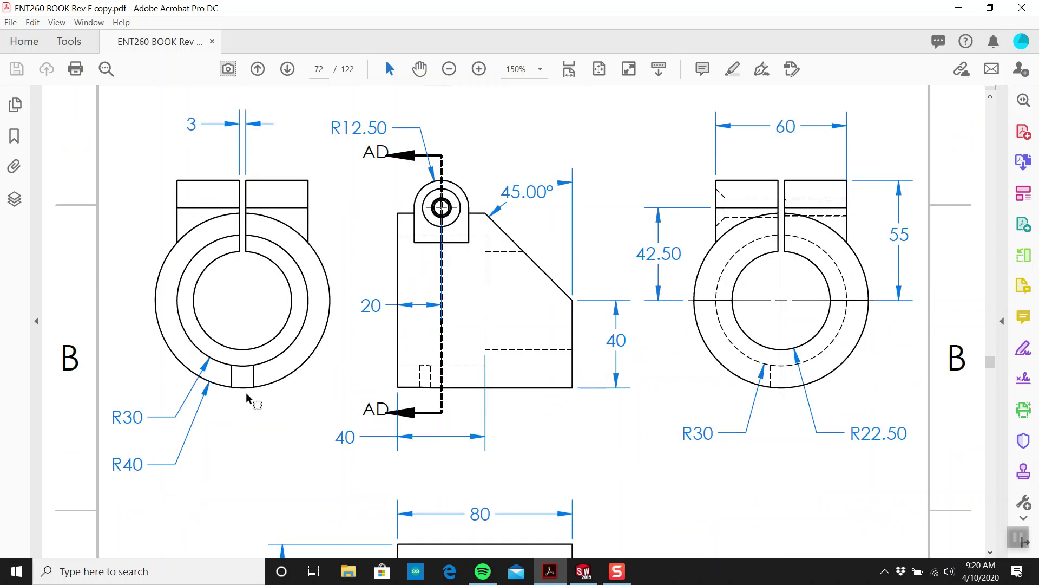
pyautogui.moveTo(108, 417); pyautogui.dragTo(144, 416)
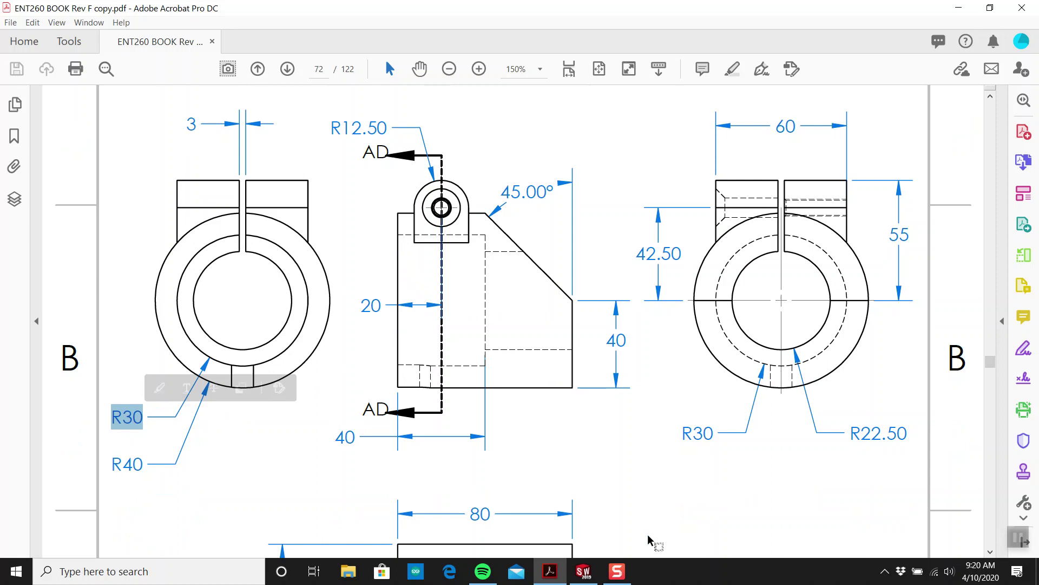
pyautogui.click(583, 571)
pyautogui.moveTo(325, 285); pyautogui.dragTo(371, 320, button='middle')
# Extrude-cut Sketch1's Ø60 ring and inner Ø45 disc regions to a depth of 40 mm.
pyautogui.click(12, 273)
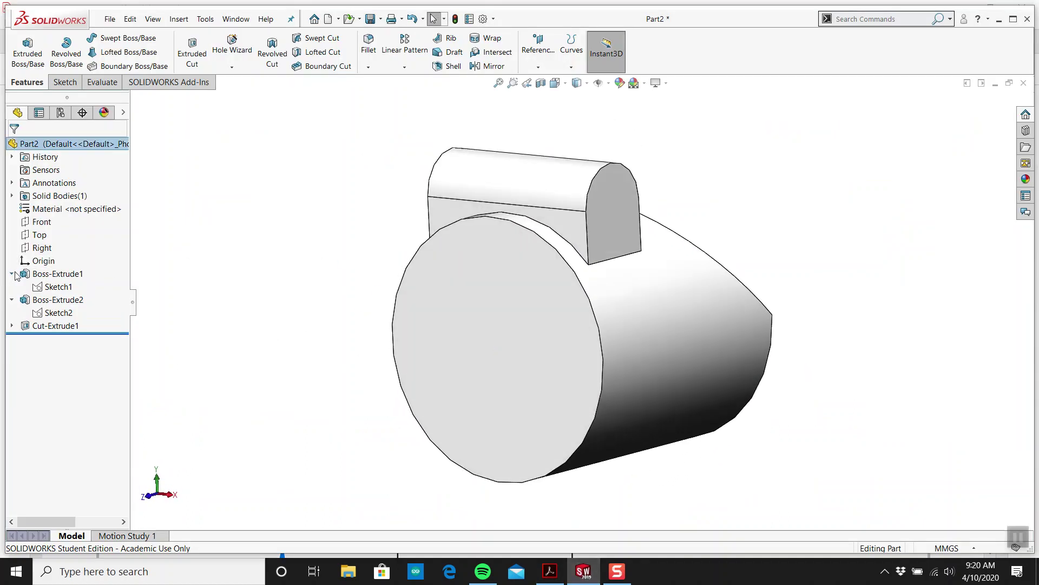
pyautogui.click(59, 288)
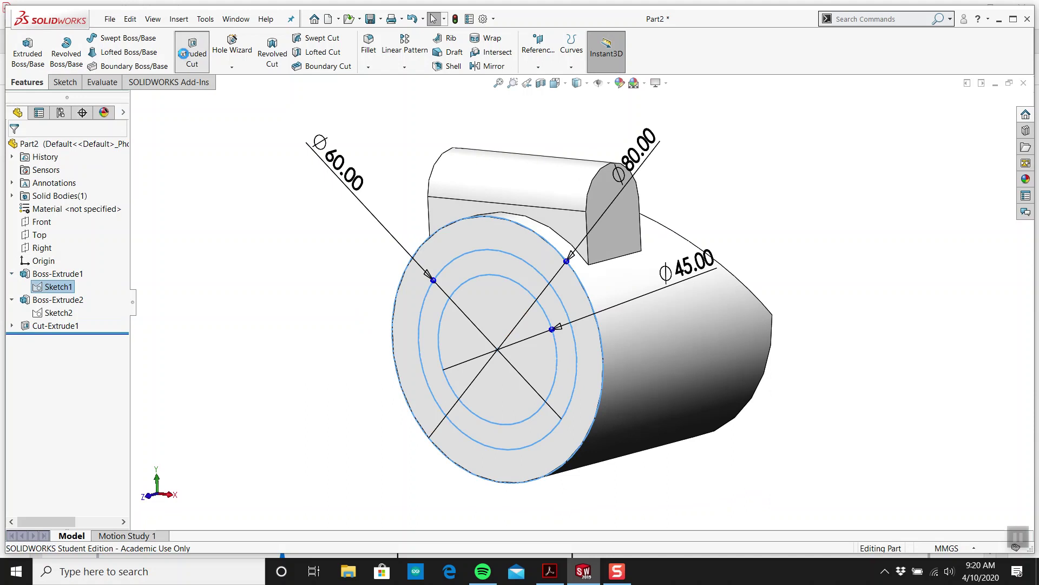
pyautogui.click(184, 53)
pyautogui.click(62, 400)
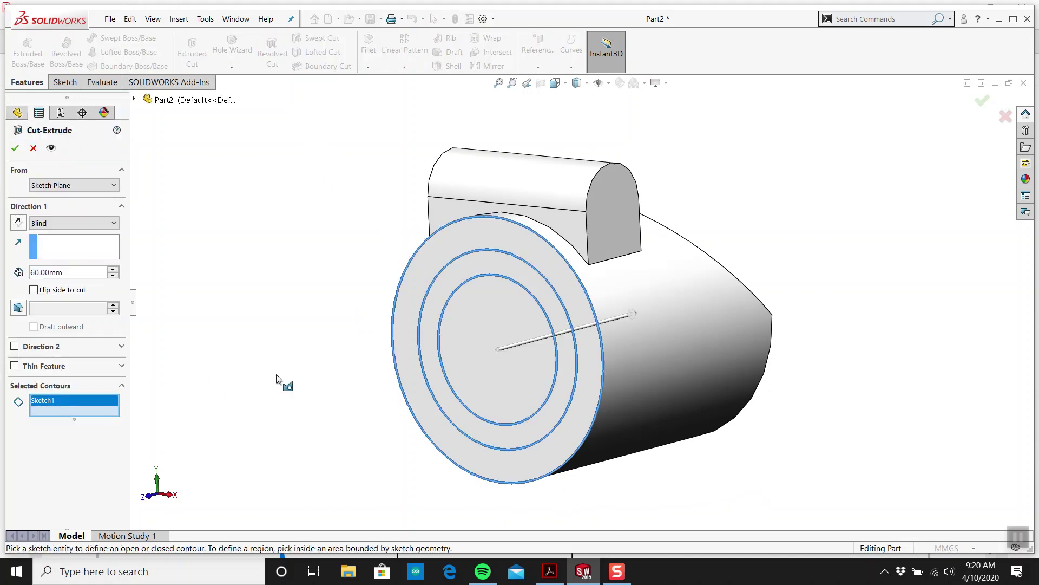
pyautogui.click(460, 266)
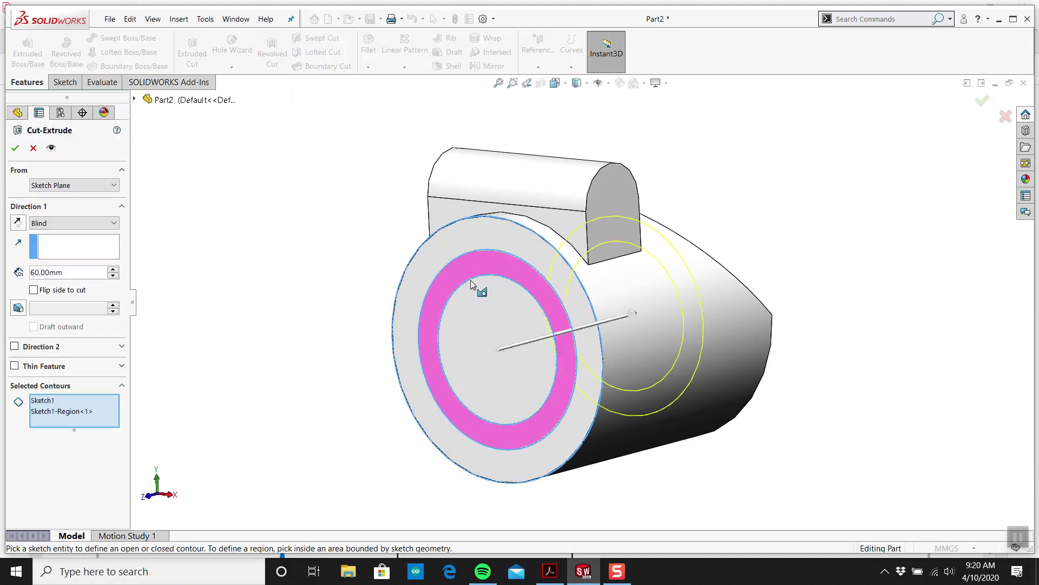
pyautogui.click(481, 311)
pyautogui.write('40')
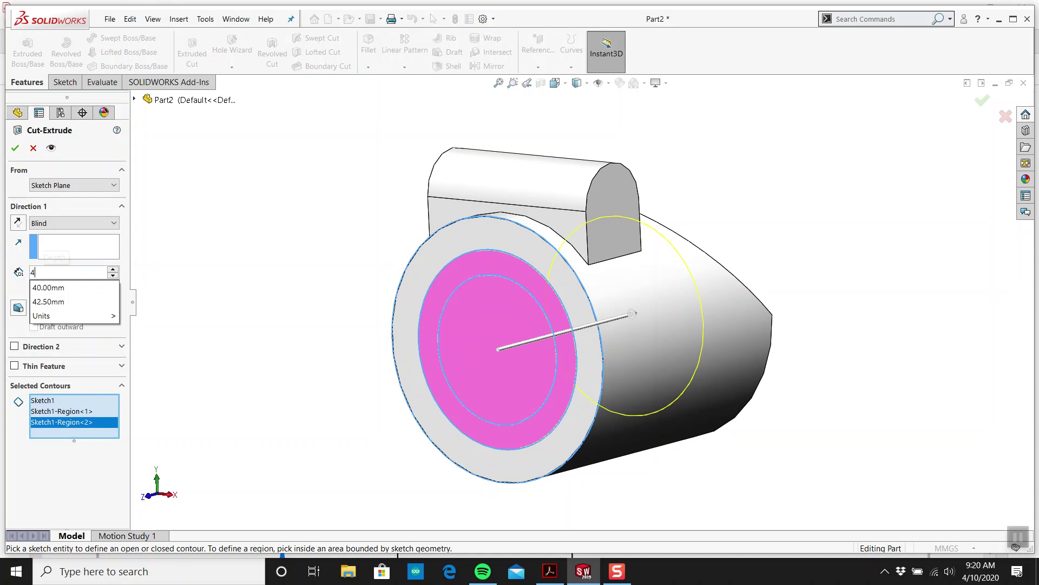
pyautogui.press('Return')
pyautogui.click(15, 147)
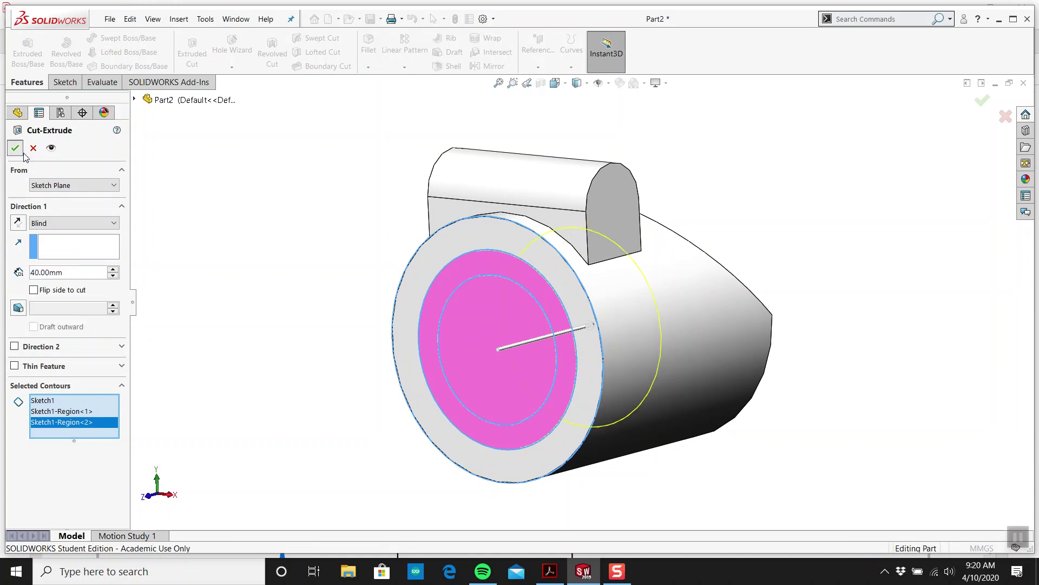
pyautogui.moveTo(337, 223); pyautogui.dragTo(541, 517, button='middle')
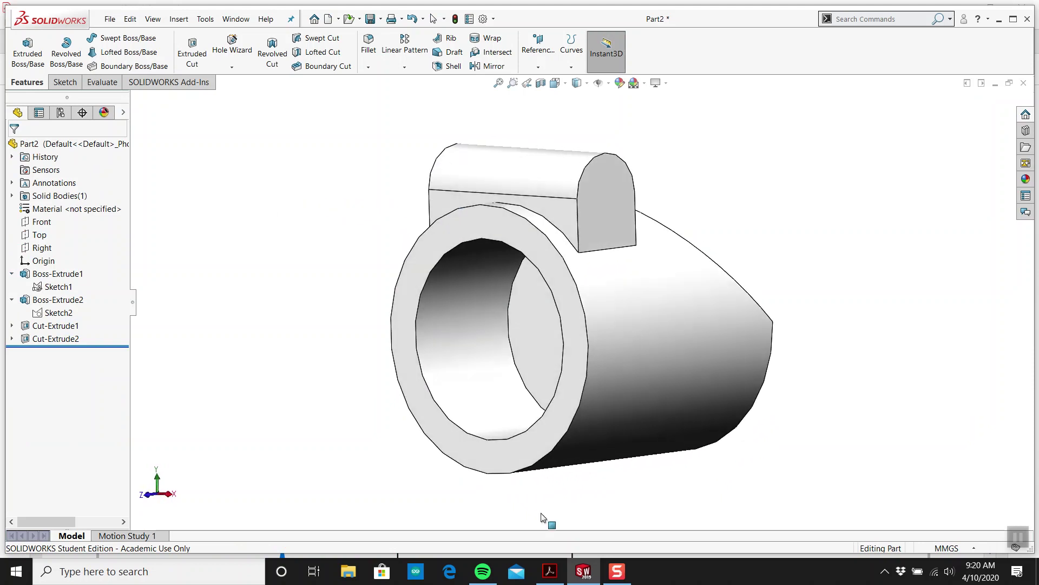
# Highlight the R22.50 inner radius value on the drawing's right-hand end view.
pyautogui.click(549, 571)
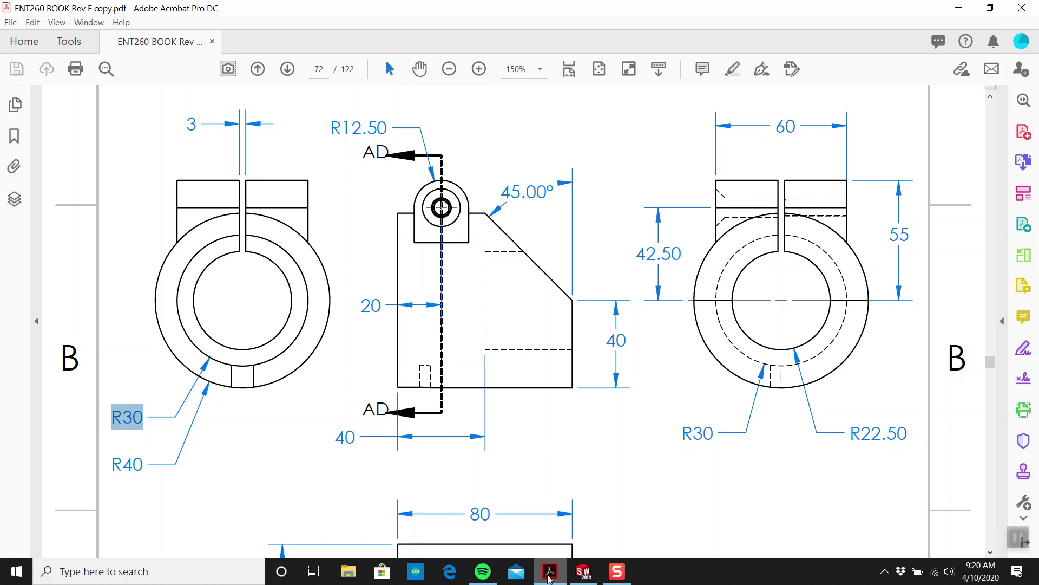
pyautogui.moveTo(863, 433); pyautogui.dragTo(921, 433)
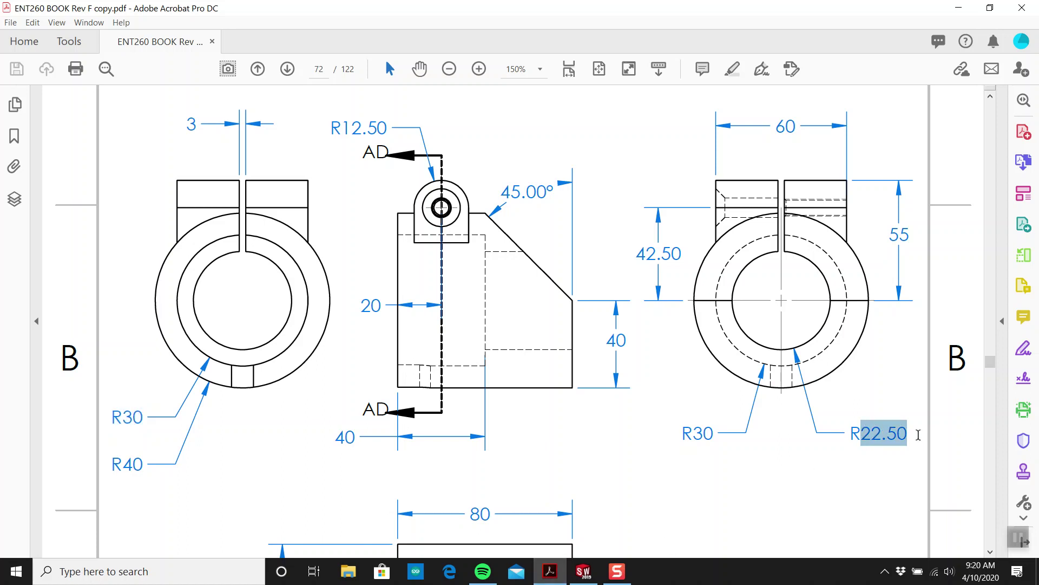
pyautogui.click(582, 572)
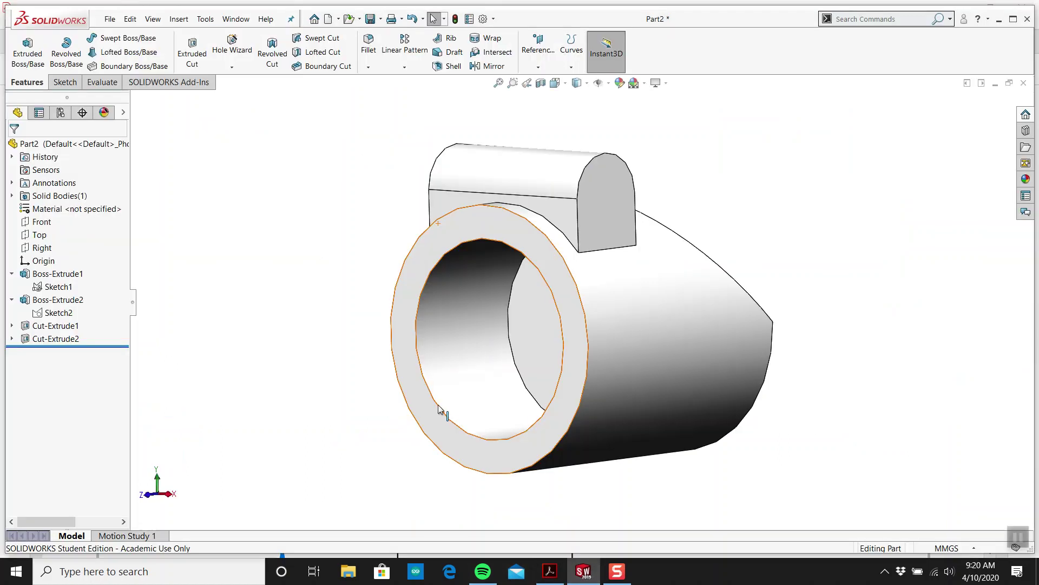
pyautogui.click(57, 287)
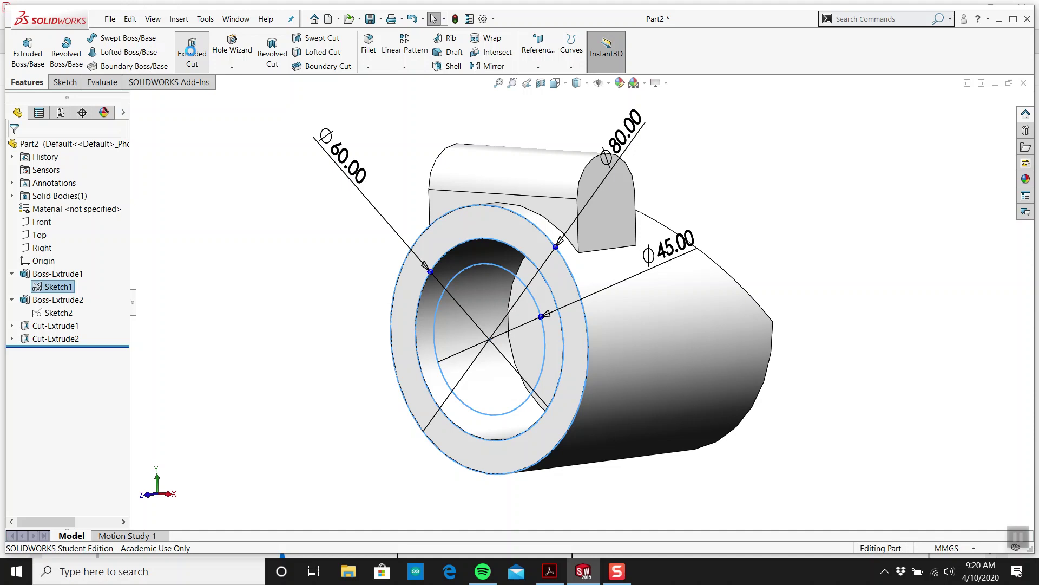
pyautogui.click(192, 52)
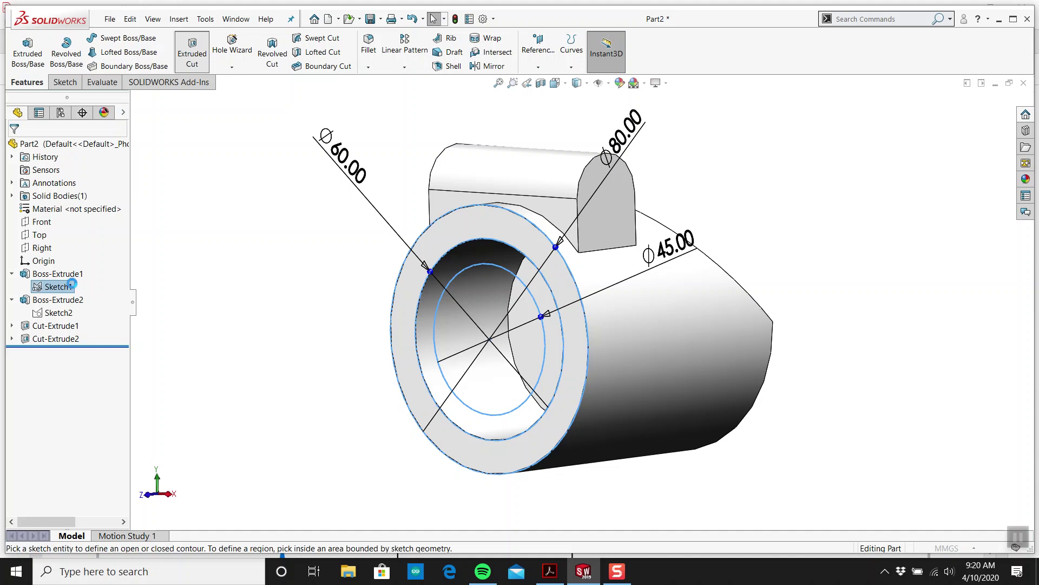
pyautogui.click(463, 318)
pyautogui.click(74, 224)
pyautogui.click(72, 245)
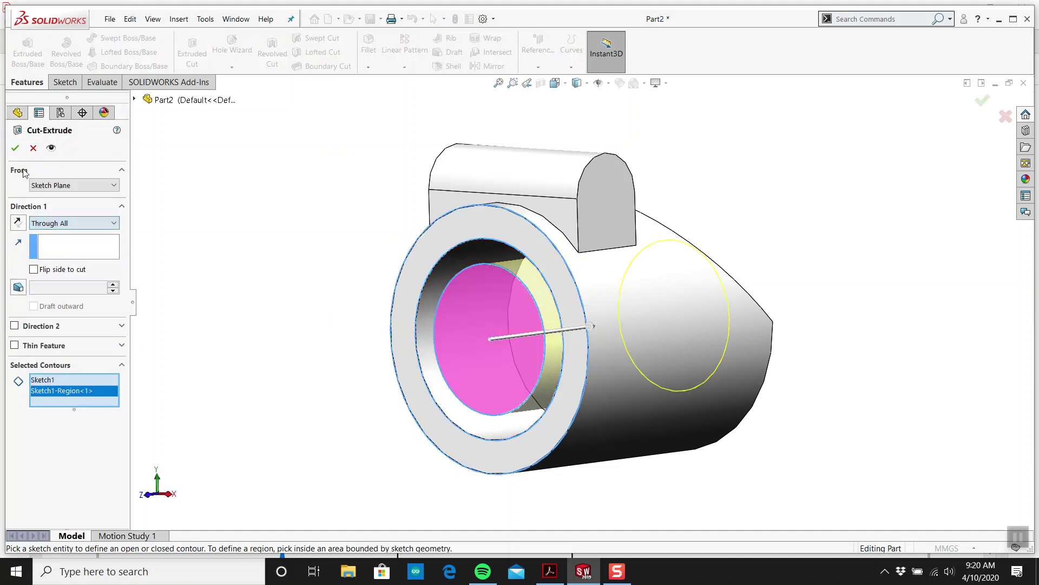
pyautogui.press('Return')
pyautogui.moveTo(373, 312); pyautogui.dragTo(309, 339, button='middle')
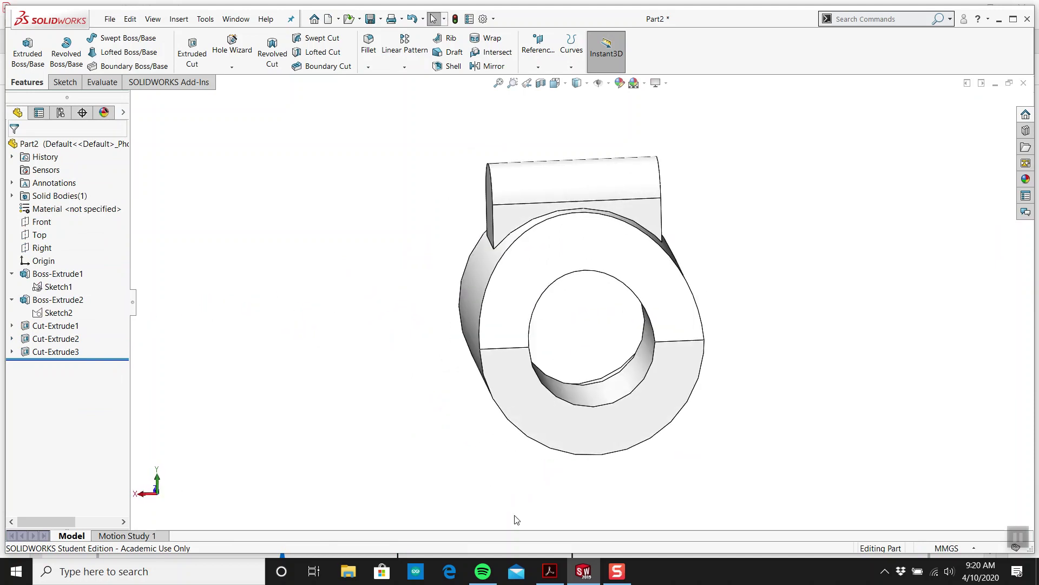
# Zoom the PDF in and out on the section view with the 9mm CSNK and M8 x 1.25 TAPPED callouts.
pyautogui.click(546, 570)
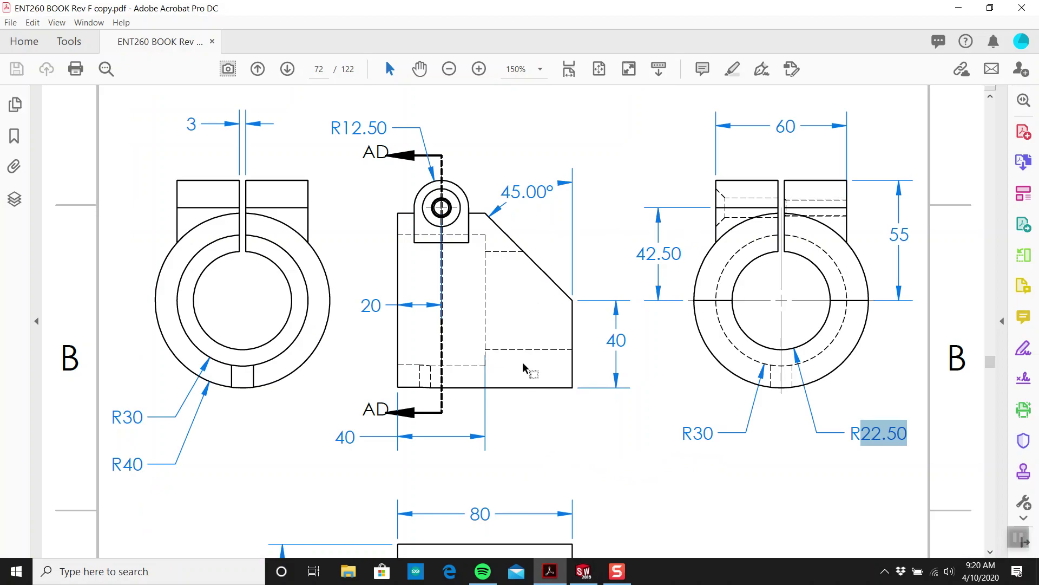
pyautogui.keyDown('ctrl'); pyautogui.scroll(-3, 523, 367); pyautogui.keyUp('ctrl')
pyautogui.scroll(3, 523, 350)
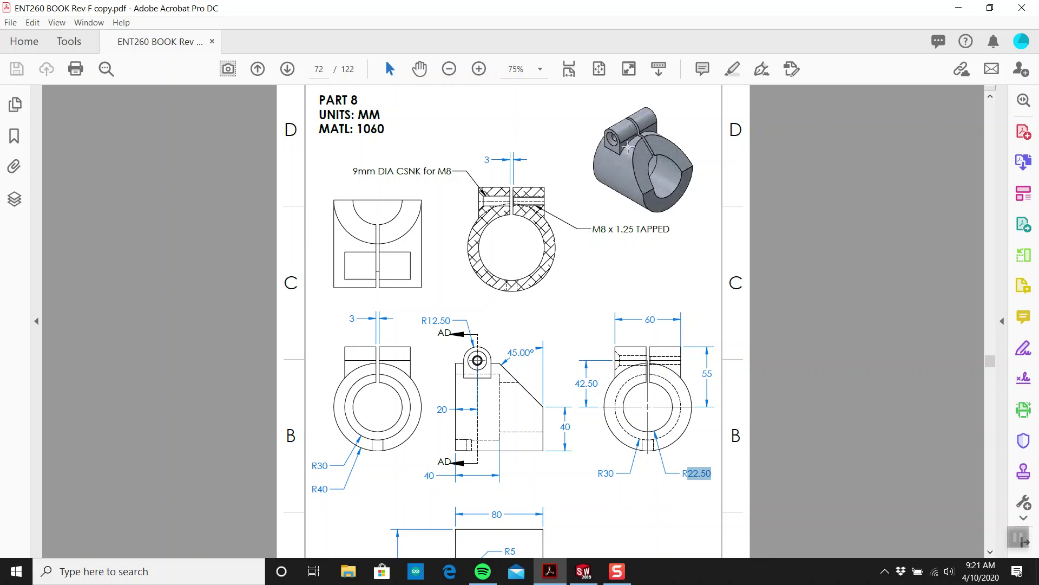
pyautogui.scroll(2, 632, 179)
pyautogui.scroll(-1, 636, 209)
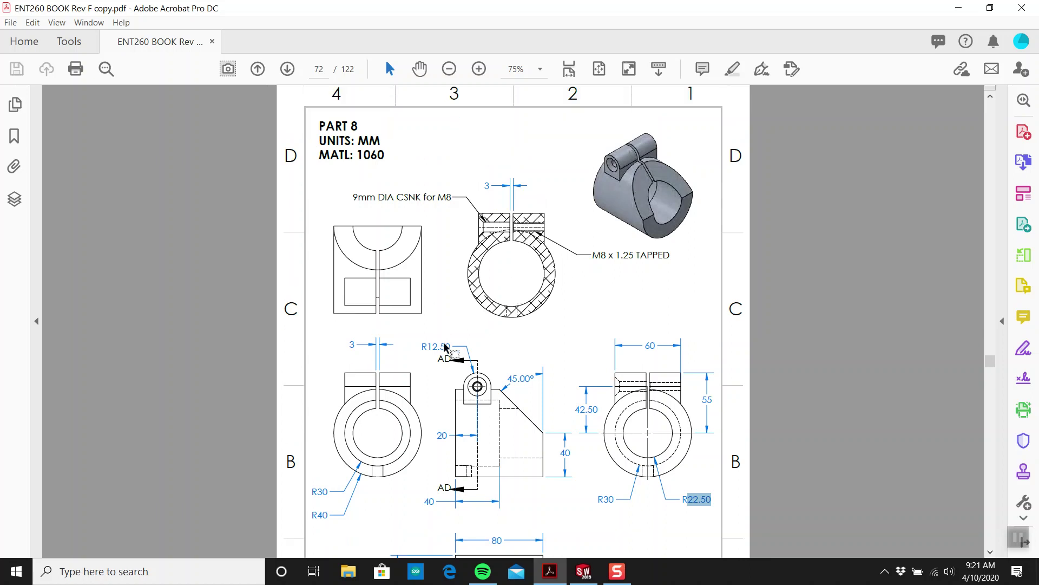
pyautogui.keyDown('ctrl'); pyautogui.scroll(2, 514, 276); pyautogui.keyUp('ctrl')
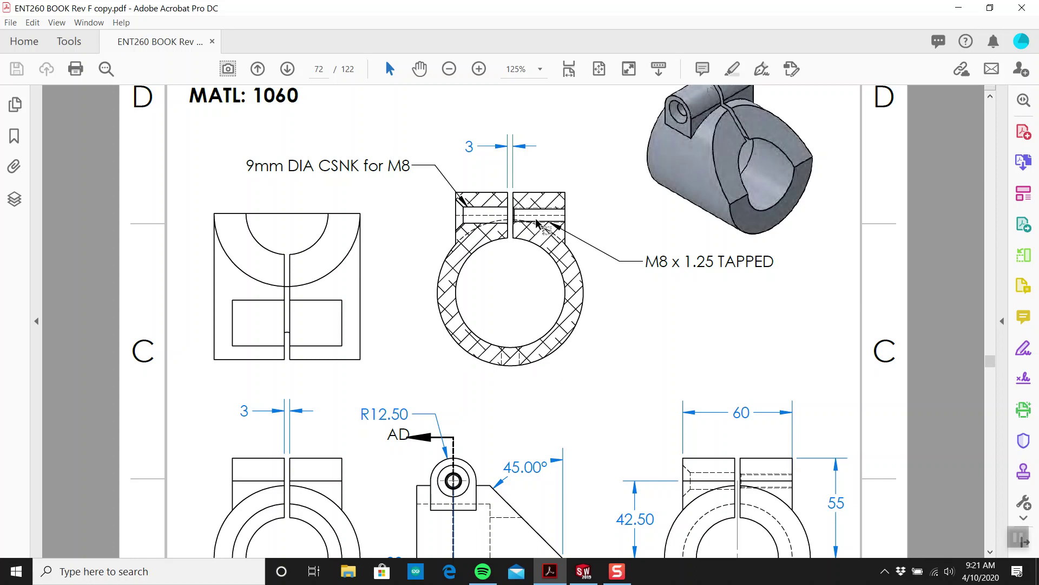
pyautogui.keyDown('ctrl'); pyautogui.scroll(-2, 538, 222); pyautogui.keyUp('ctrl')
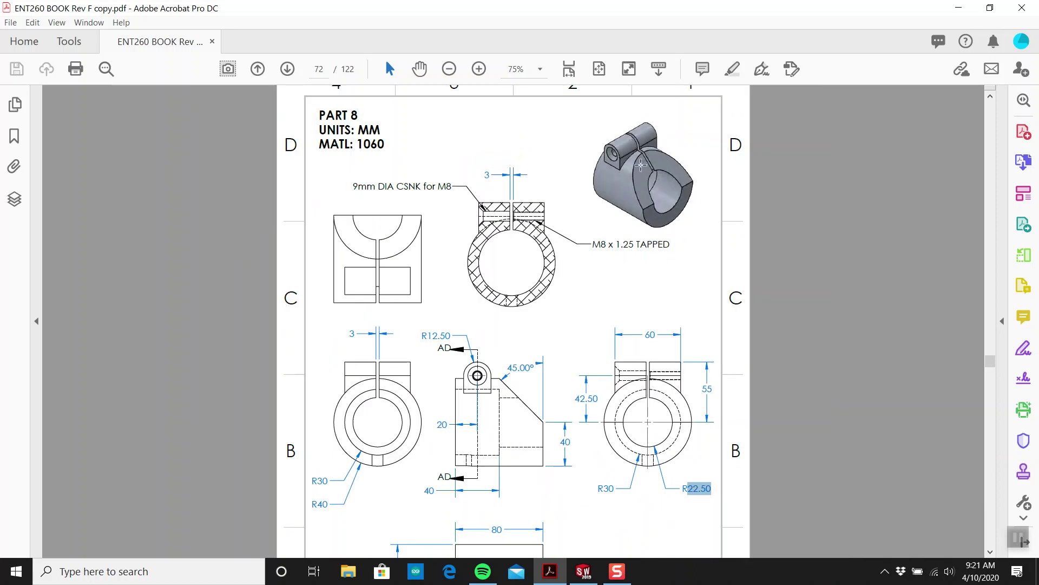
pyautogui.keyDown('ctrl'); pyautogui.scroll(2, 509, 178); pyautogui.keyUp('ctrl')
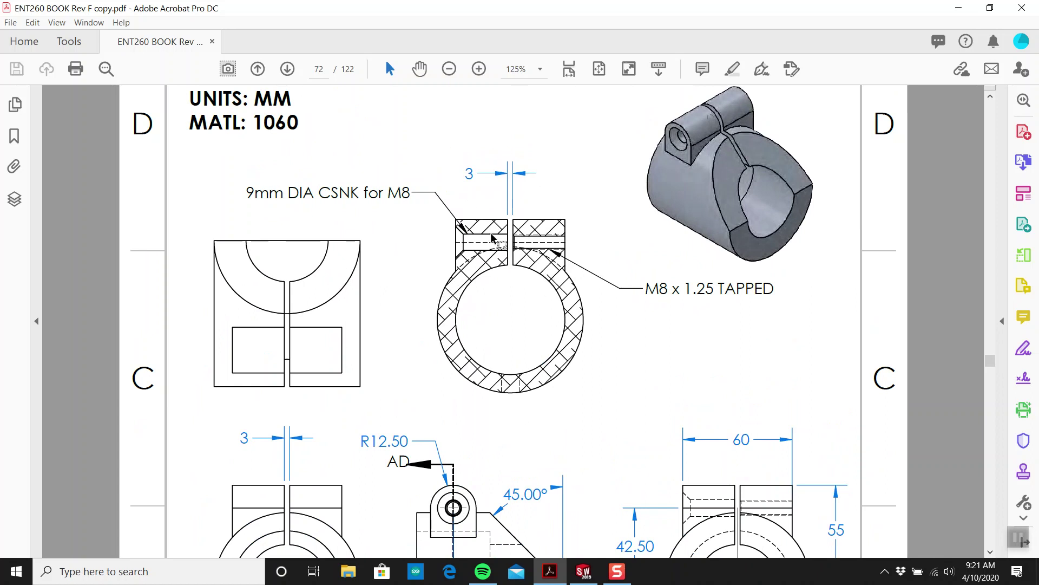
# Start a sketch on the front ring face and view it straight on.
pyautogui.click(583, 572)
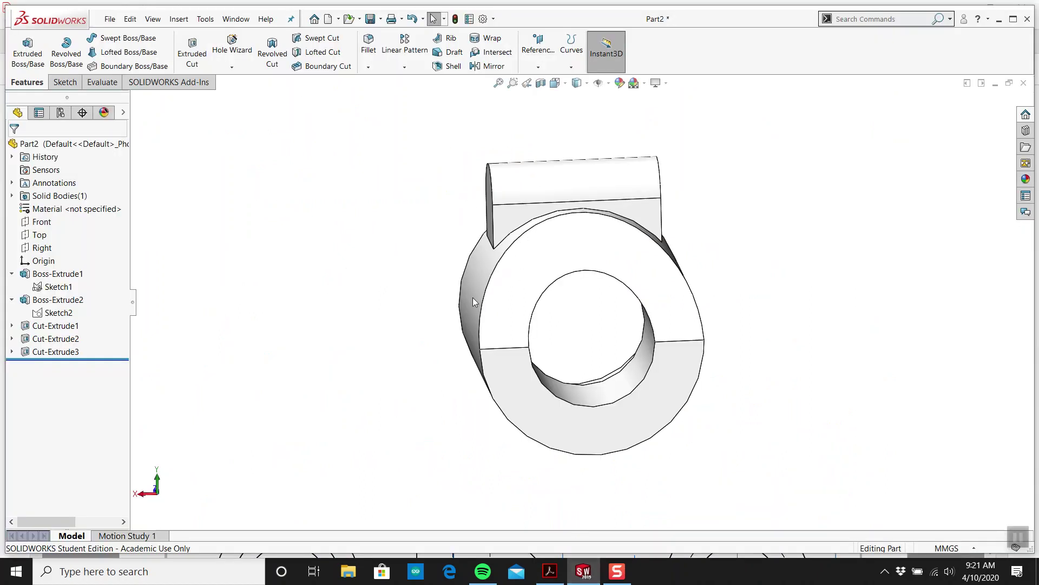
pyautogui.moveTo(490, 286); pyautogui.dragTo(315, 252, button='middle')
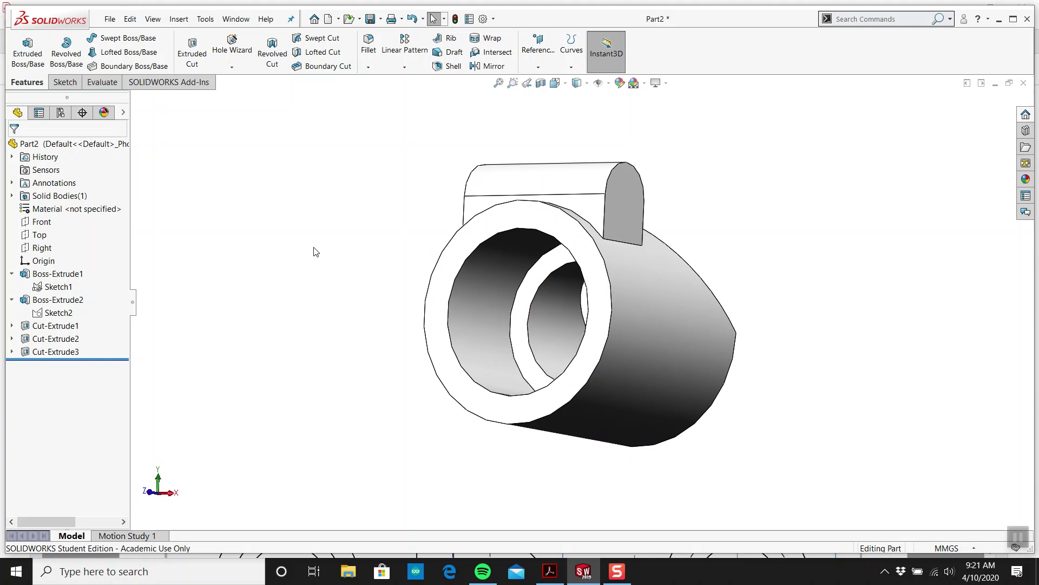
pyautogui.click(65, 82)
pyautogui.click(21, 48)
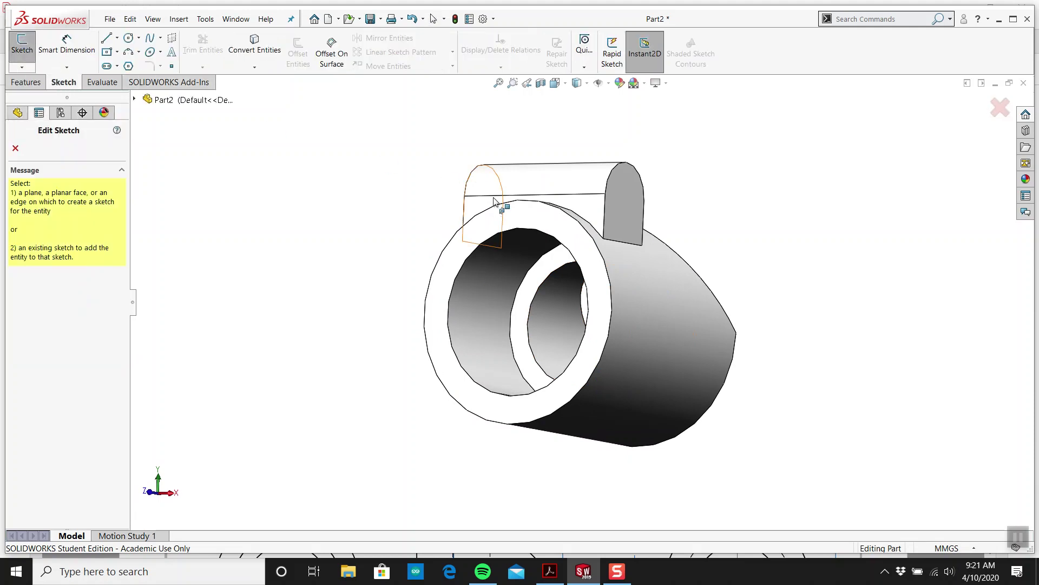
pyautogui.click(513, 219)
pyautogui.press('space')
pyautogui.click(443, 311)
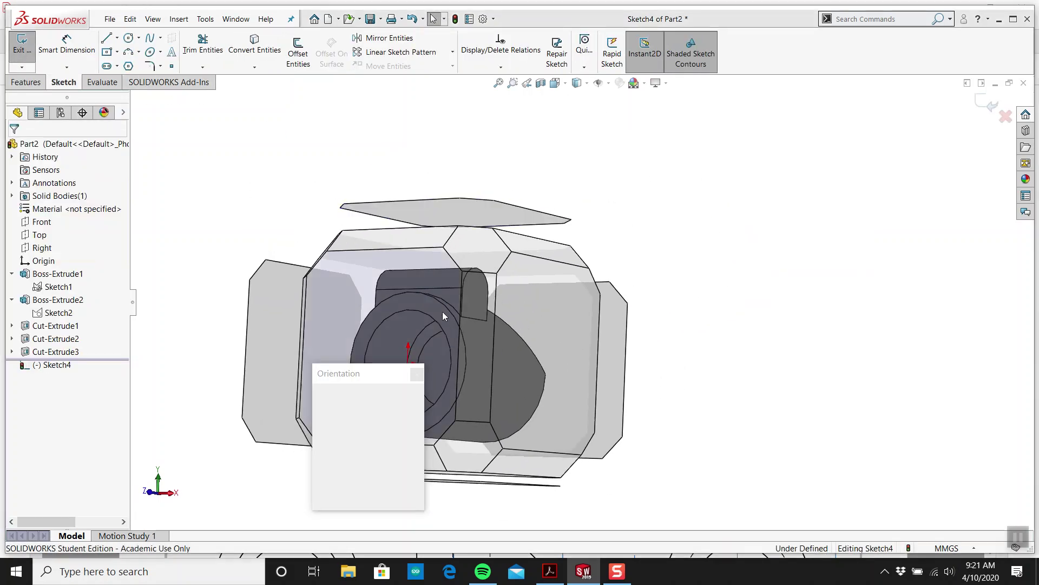
# Draw a corner rectangle from the boss into the bore and a vertical centreline up from the origin.
pyautogui.click(118, 52)
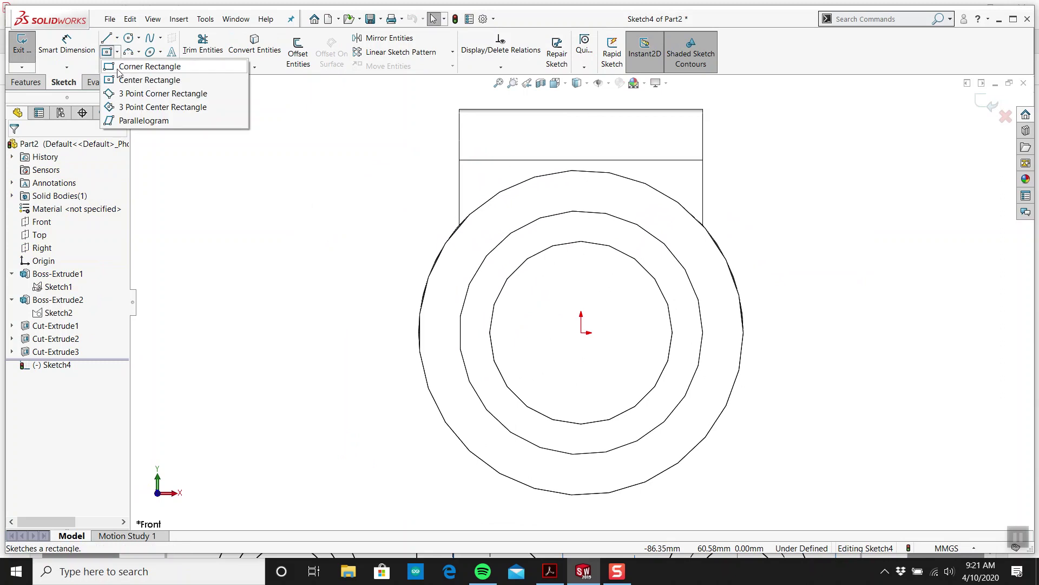
pyautogui.click(136, 66)
pyautogui.press('f')
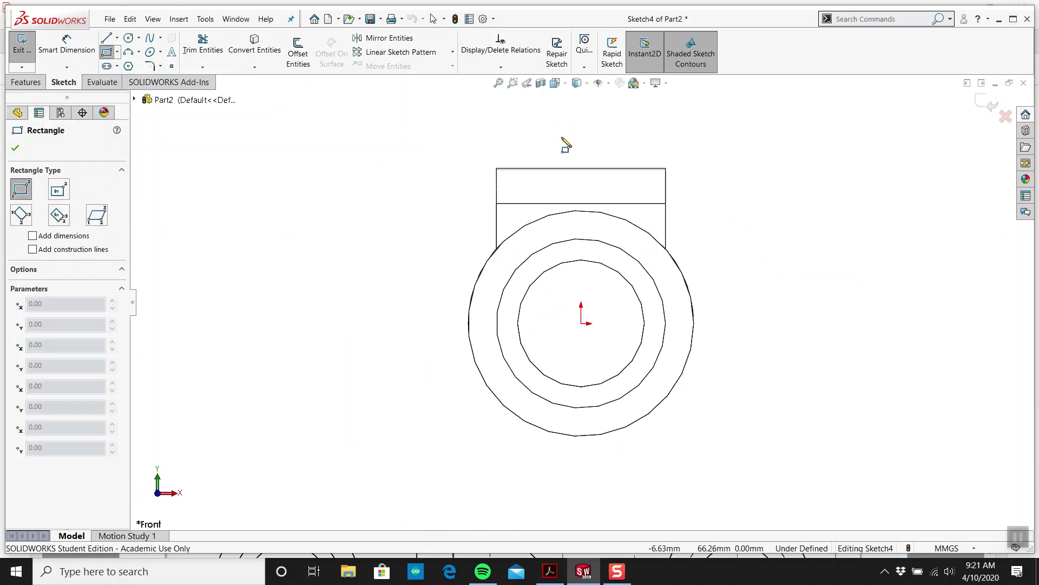
pyautogui.moveTo(559, 144); pyautogui.dragTo(603, 288)
pyautogui.press('Escape')
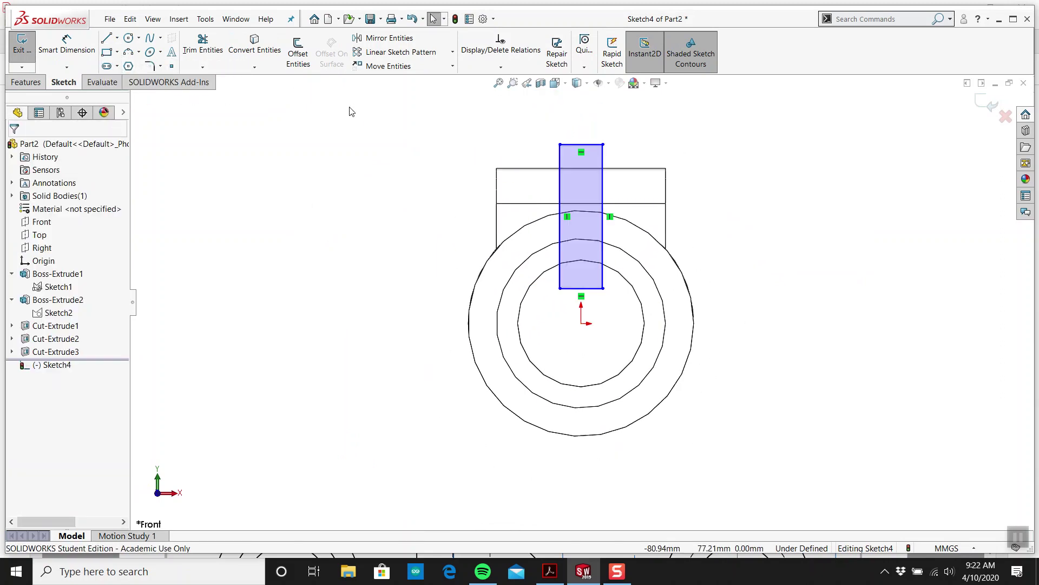
pyautogui.click(117, 38)
pyautogui.click(135, 63)
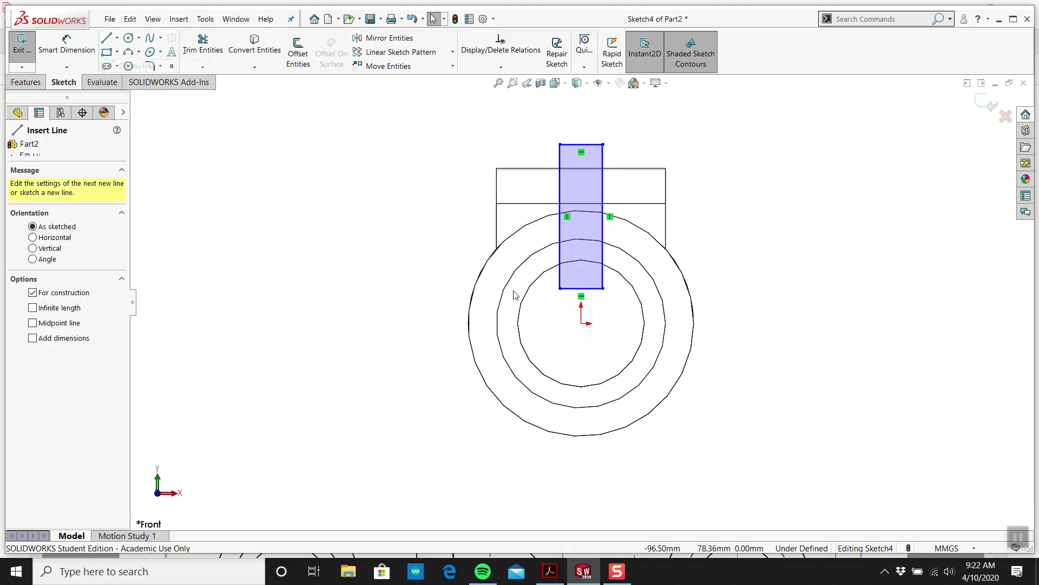
pyautogui.moveTo(581, 324); pyautogui.dragTo(581, 105)
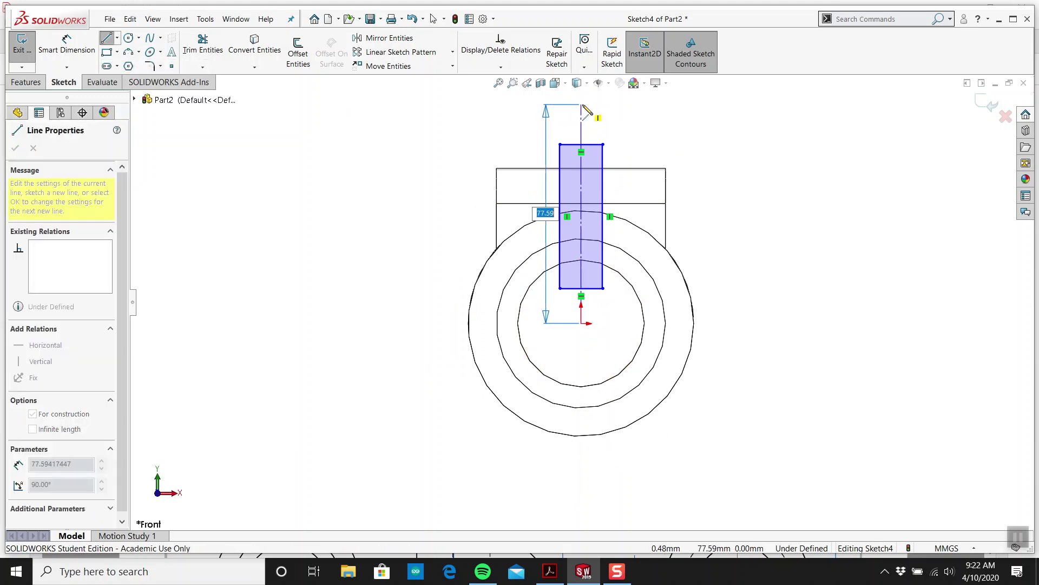
pyautogui.press('Escape')
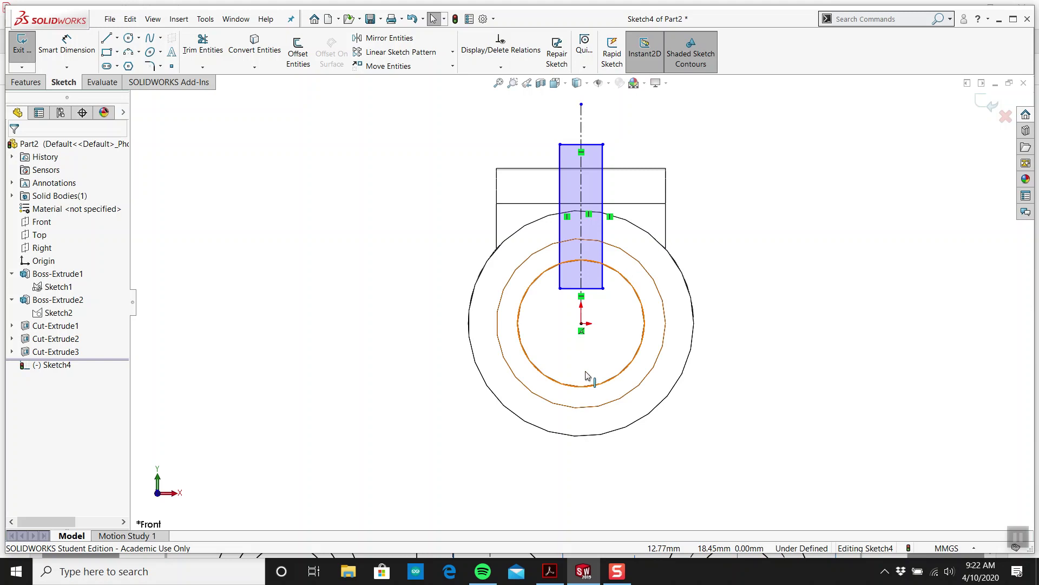
# Make the rectangle symmetric about the centreline and dimension its width to 3 mm.
pyautogui.click(550, 571)
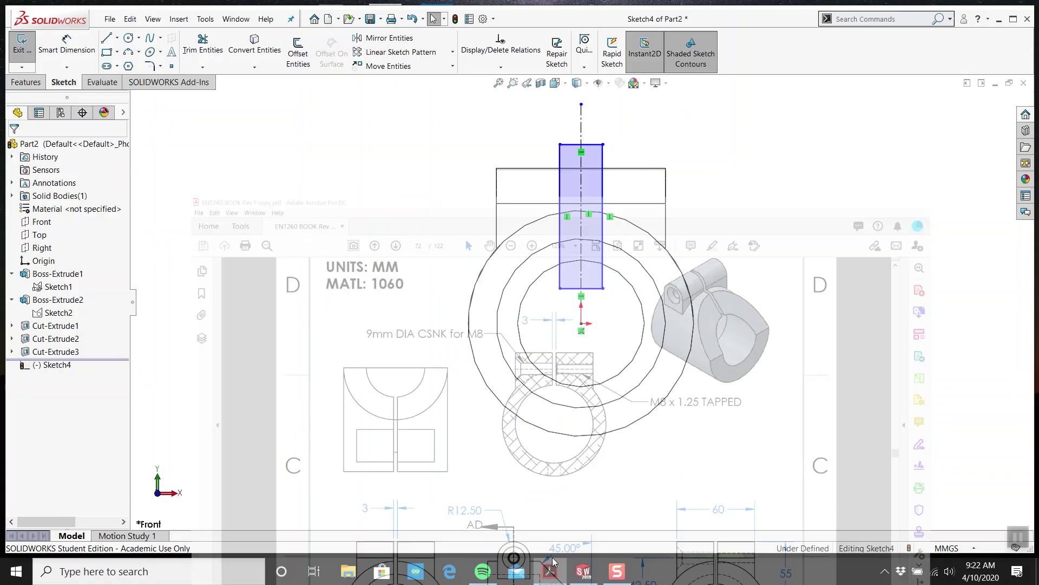
pyautogui.scroll(-3, 597, 176)
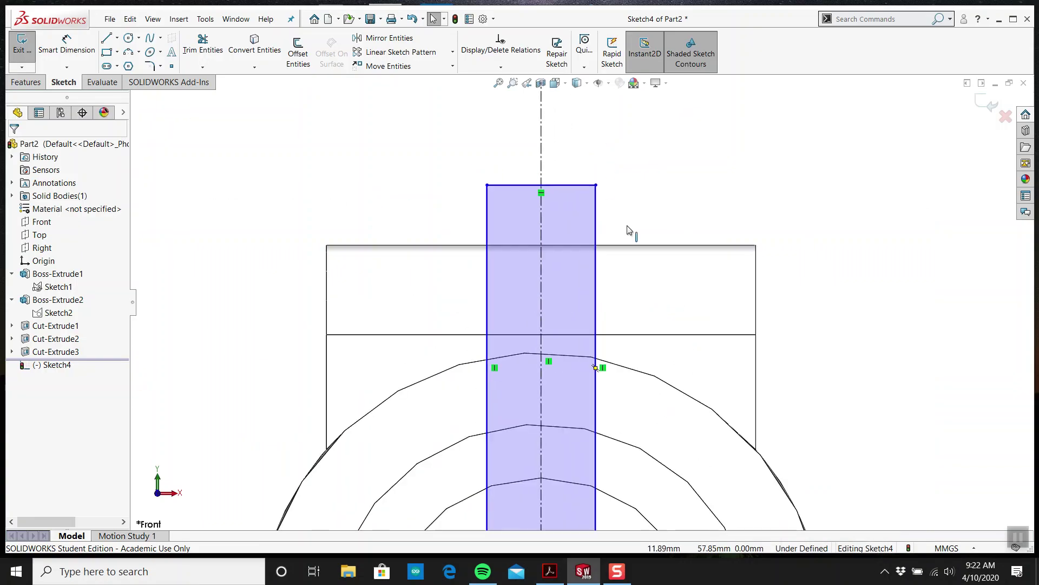
pyautogui.moveTo(628, 219); pyautogui.dragTo(388, 230)
pyautogui.click(44, 432)
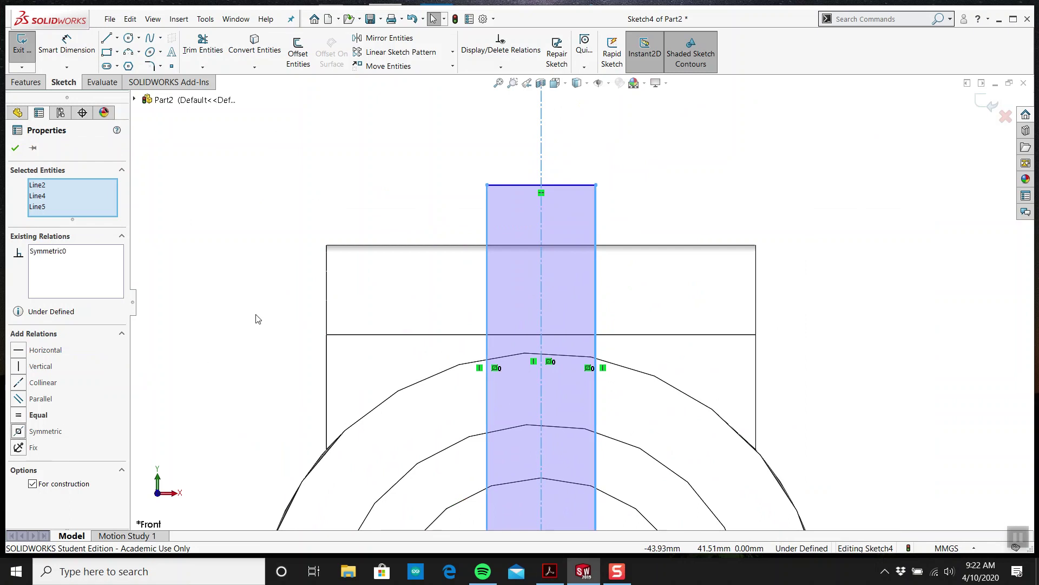
pyautogui.click(260, 325)
pyautogui.press('d')
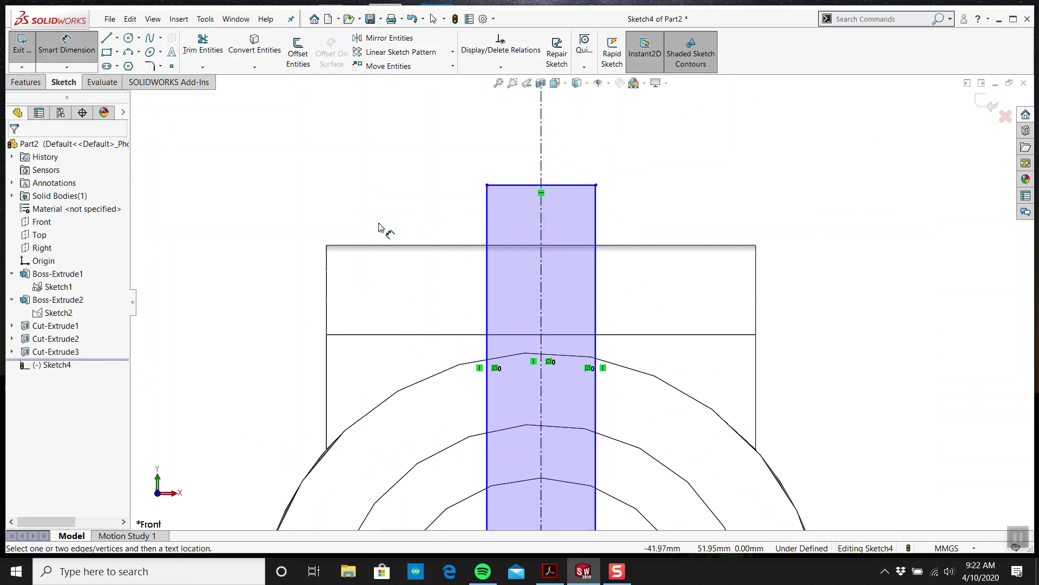
pyautogui.click(522, 185)
pyautogui.click(517, 141)
pyautogui.write('3')
pyautogui.press('Return')
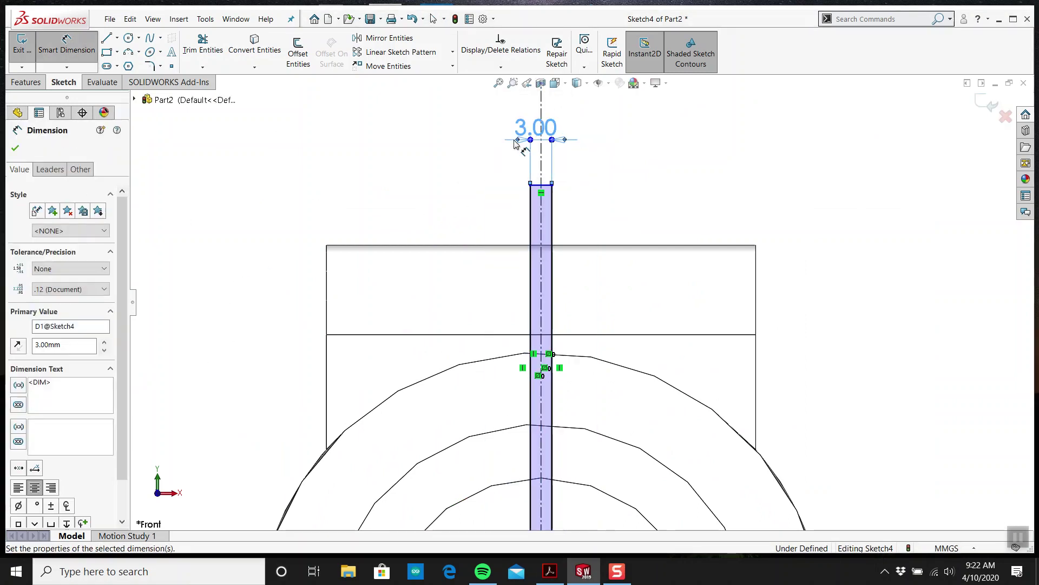
pyautogui.press('Escape')
# Make the slot's bottom edge coincident with the origin.
pyautogui.scroll(5, 582, 303)
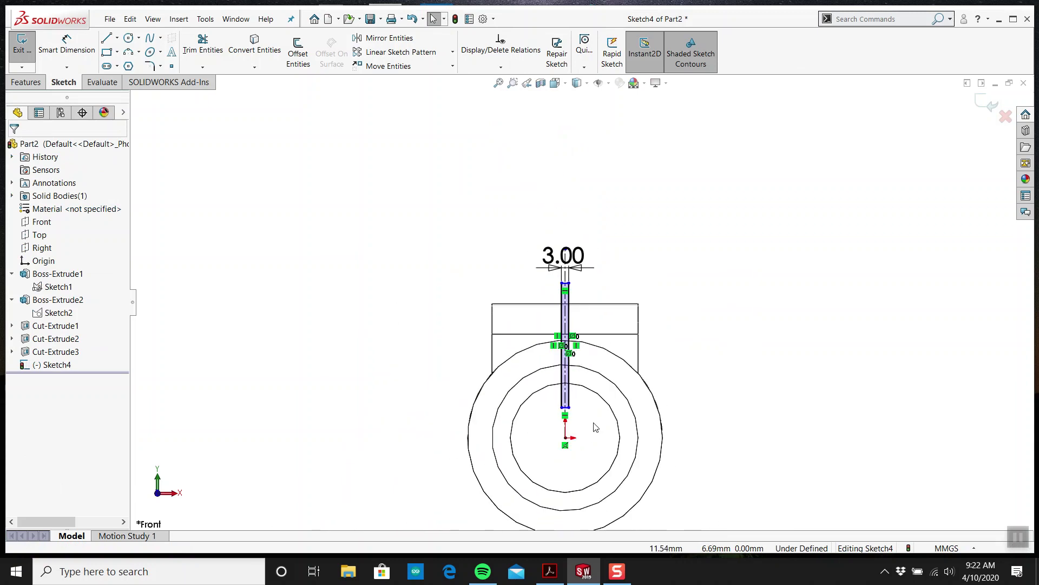
pyautogui.scroll(-4, 598, 374)
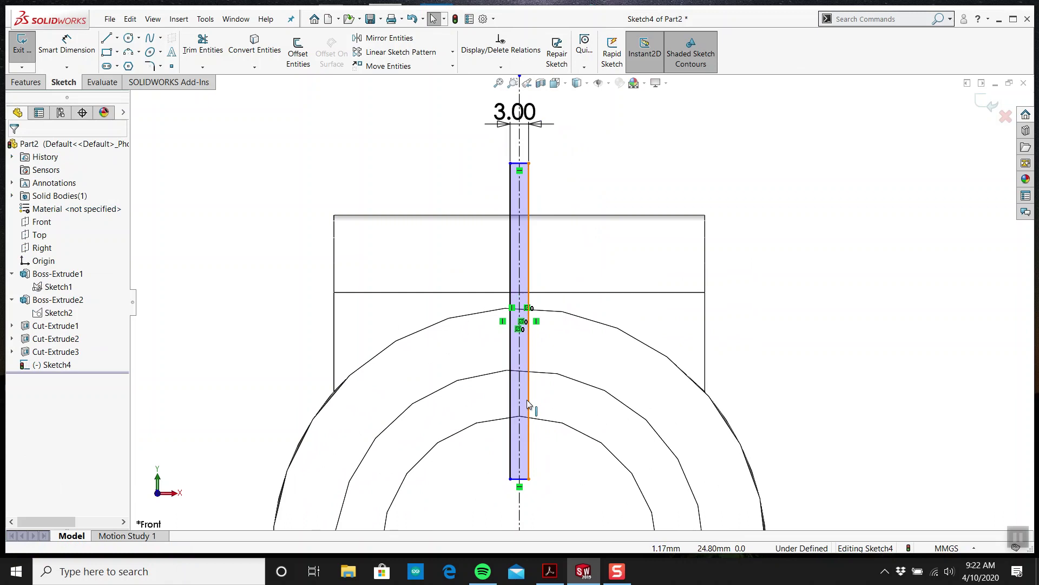
pyautogui.scroll(1, 552, 481)
pyautogui.scroll(-1, 551, 341)
pyautogui.scroll(-1, 559, 314)
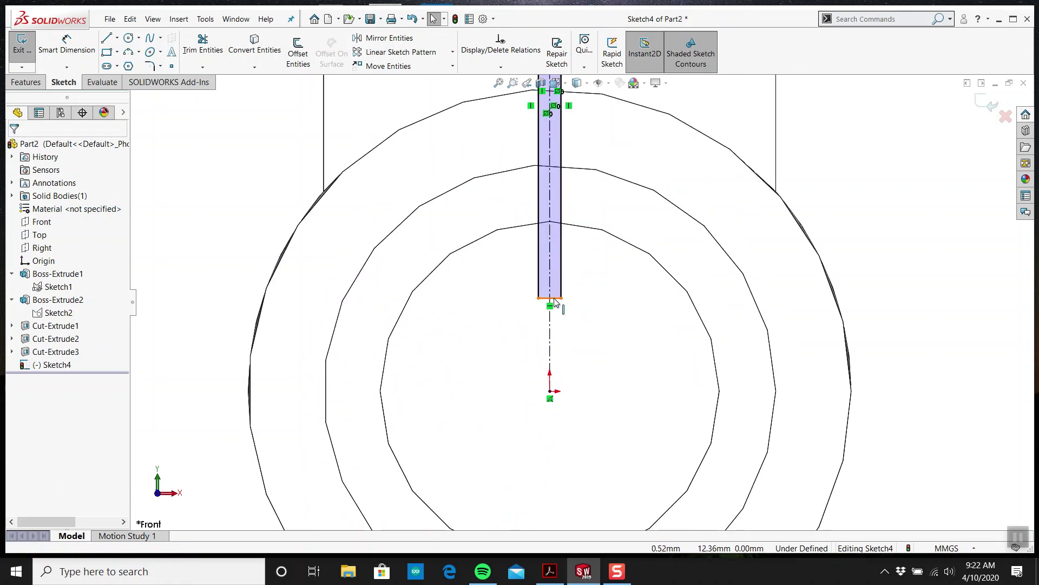
pyautogui.click(555, 298)
pyautogui.keyDown('ctrl'); pyautogui.click(552, 394); pyautogui.keyUp('ctrl')
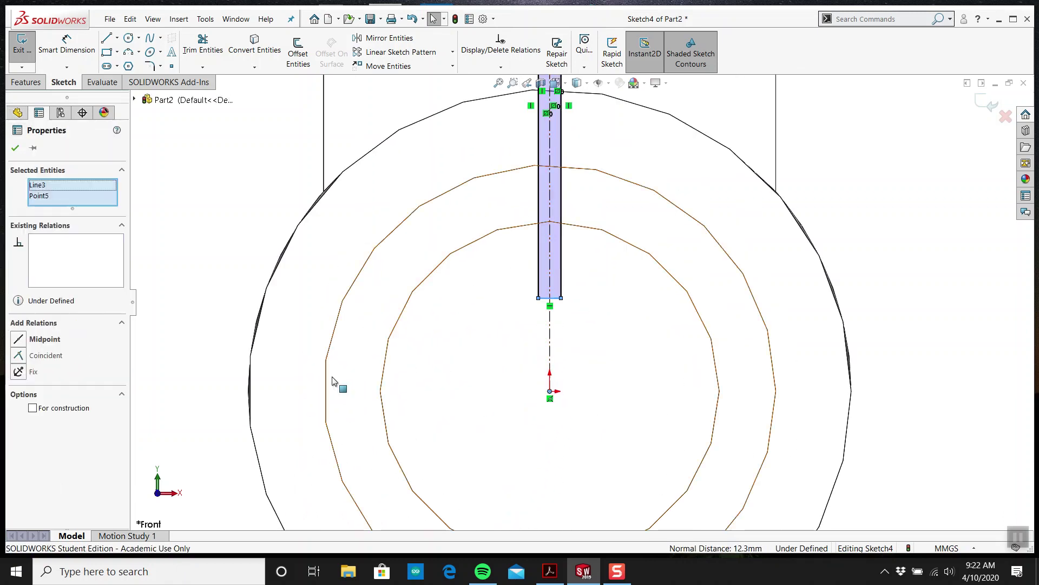
pyautogui.click(30, 355)
pyautogui.click(437, 302)
# Make the slot's top edge collinear with the boss's top edge and exit the sketch.
pyautogui.scroll(2, 479, 297)
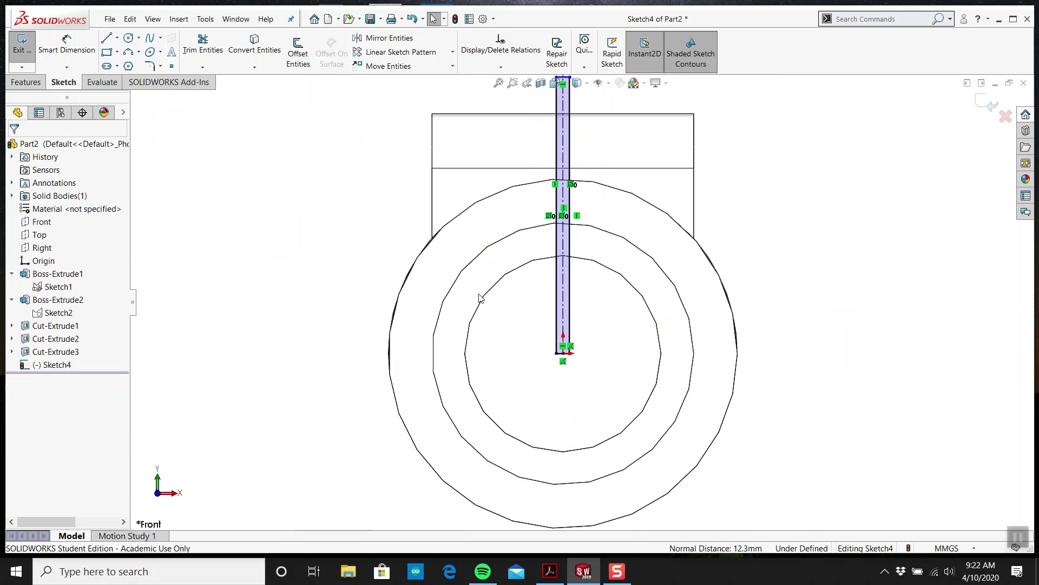
pyautogui.scroll(-5, 555, 276)
pyautogui.scroll(-3, 547, 246)
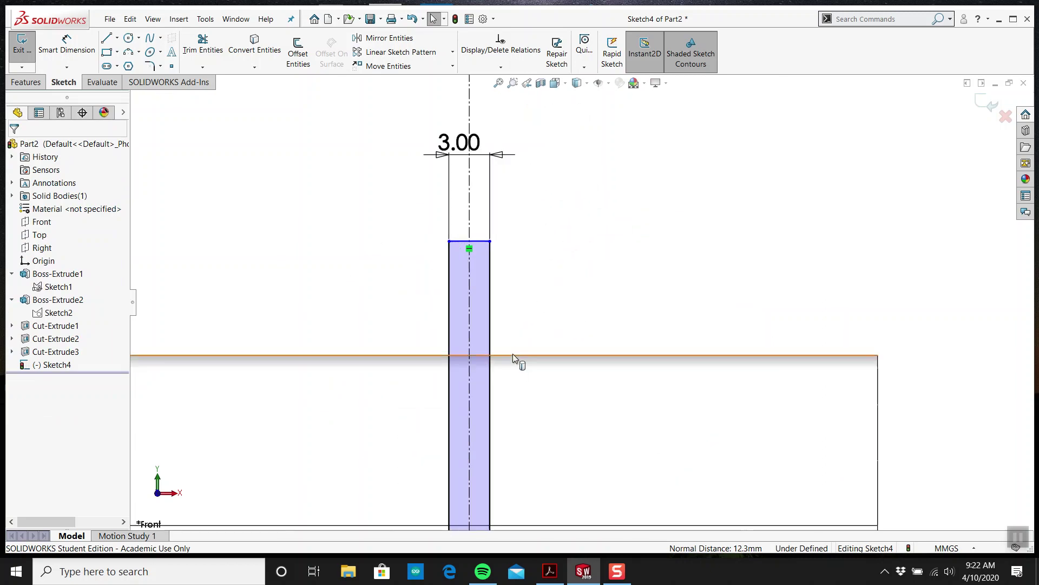
pyautogui.click(512, 353)
pyautogui.keyDown('ctrl'); pyautogui.click(480, 242); pyautogui.keyUp('ctrl')
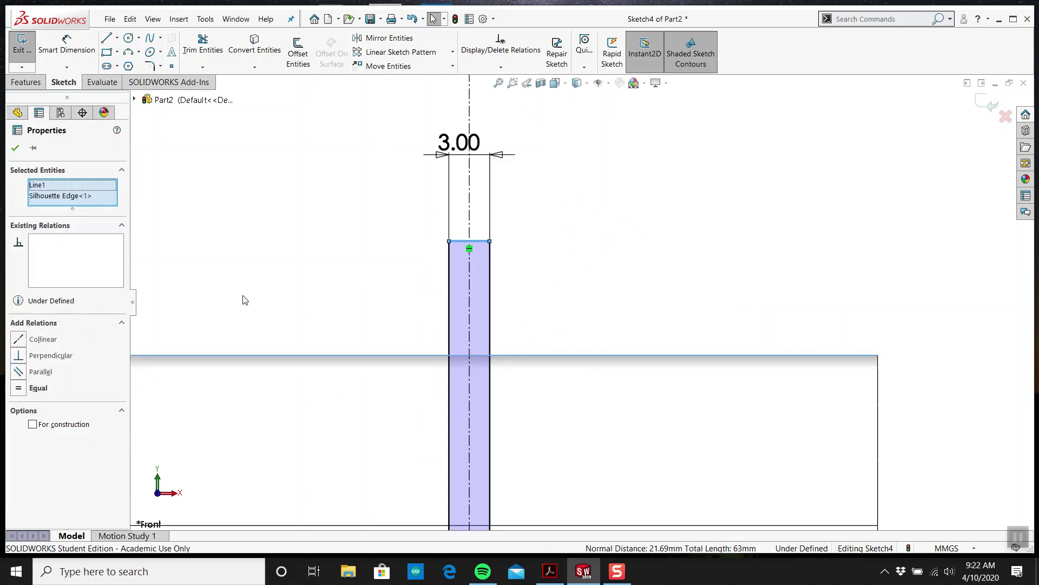
pyautogui.click(17, 340)
pyautogui.click(362, 297)
pyautogui.scroll(5, 573, 357)
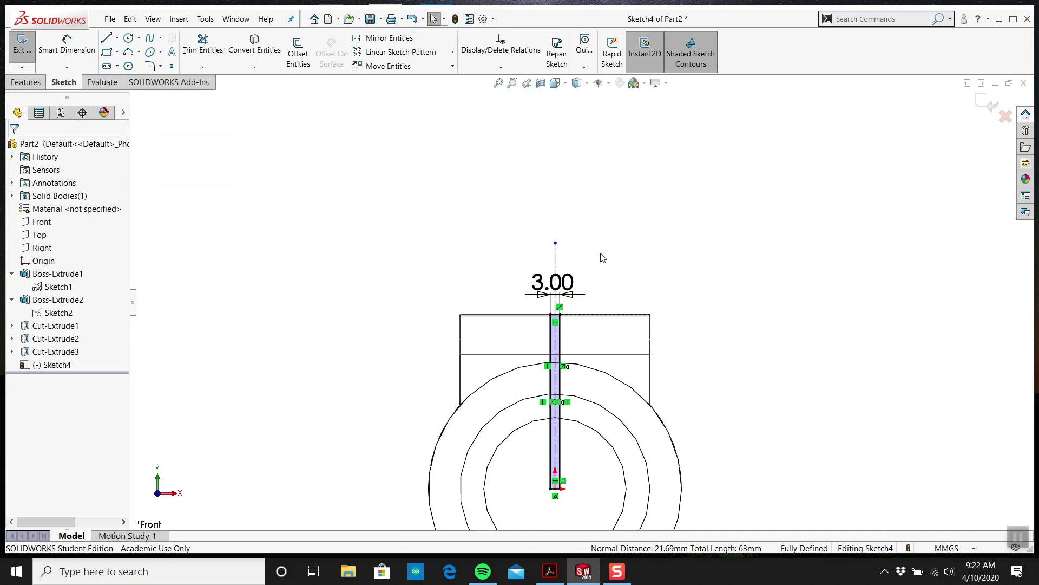
pyautogui.click(990, 109)
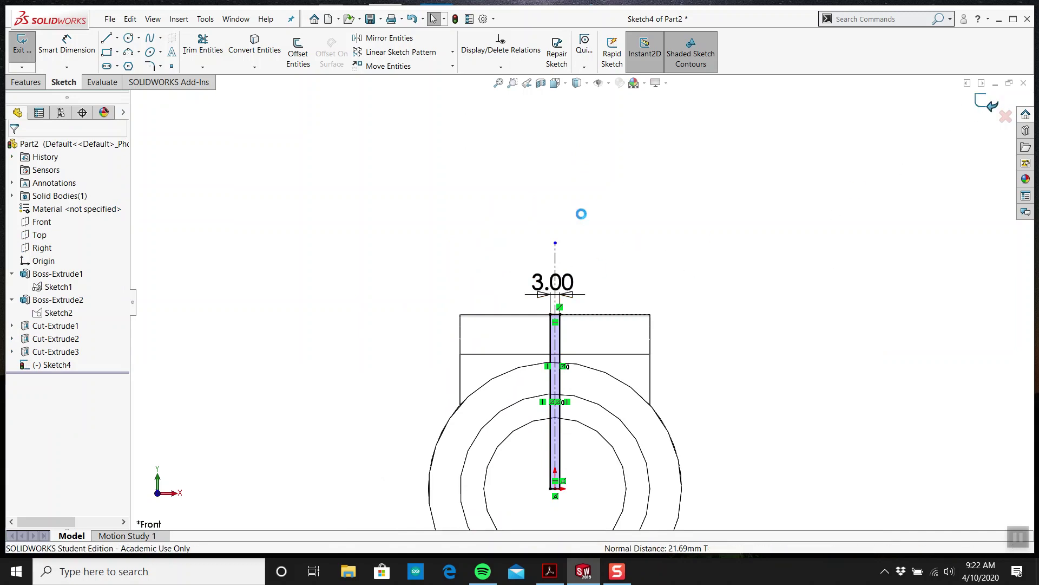
# Cut the 3 mm slot sketch Through All so the boss and collar wall are split.
pyautogui.click(26, 82)
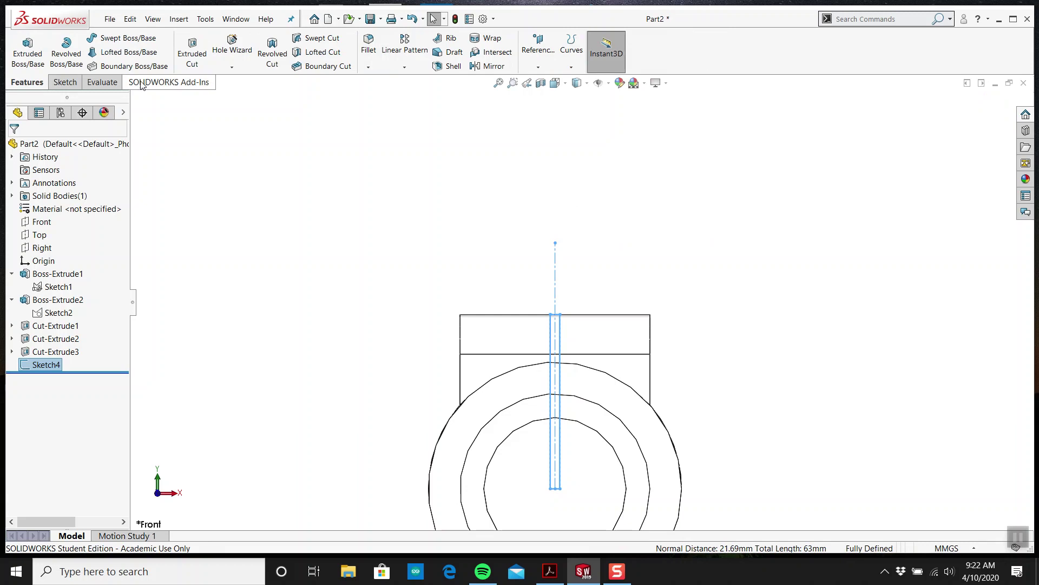
pyautogui.click(192, 53)
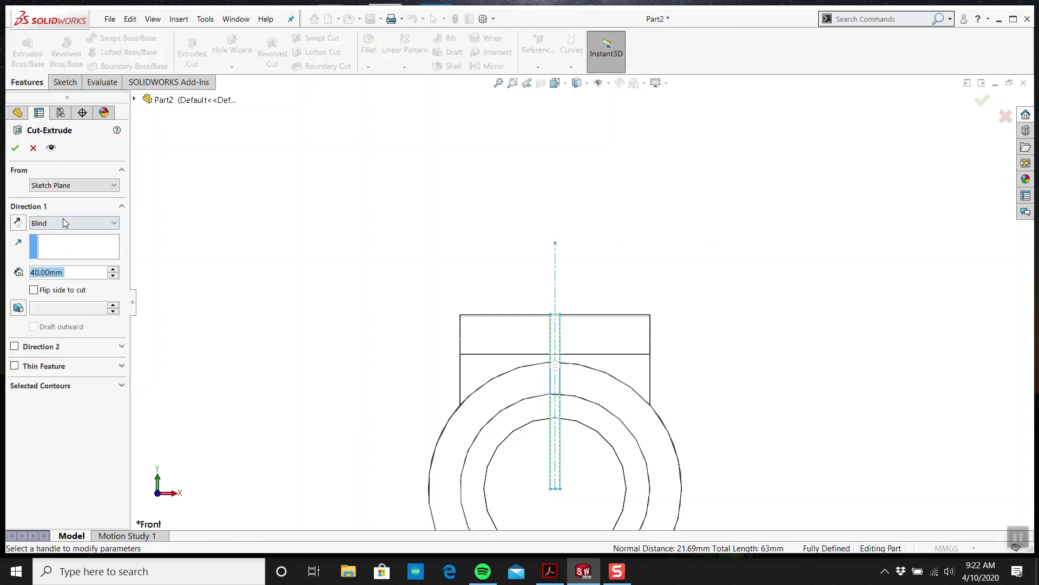
pyautogui.click(64, 223)
pyautogui.click(63, 243)
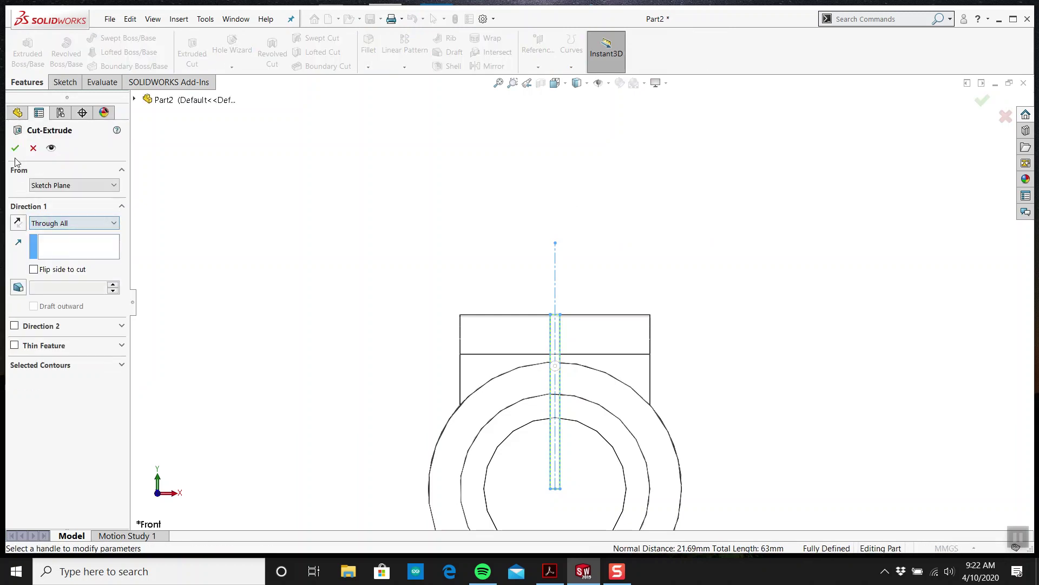
pyautogui.click(15, 148)
pyautogui.moveTo(594, 255); pyautogui.dragTo(385, 263, button='middle')
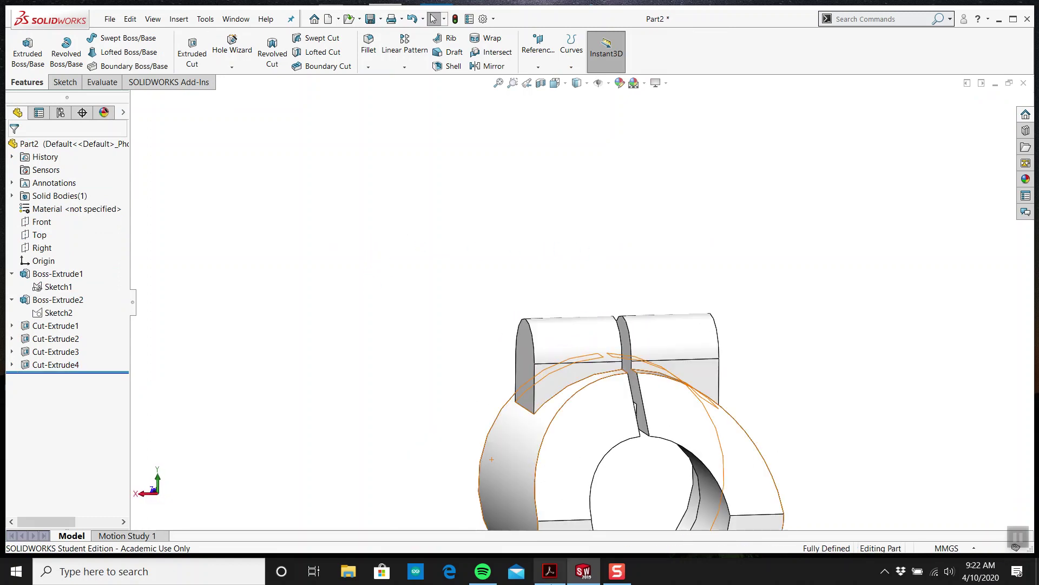
pyautogui.click(553, 573)
# Review the PDF's lower views, including the R5 slot 10 mm deep, then go back to the model.
pyautogui.click(550, 571)
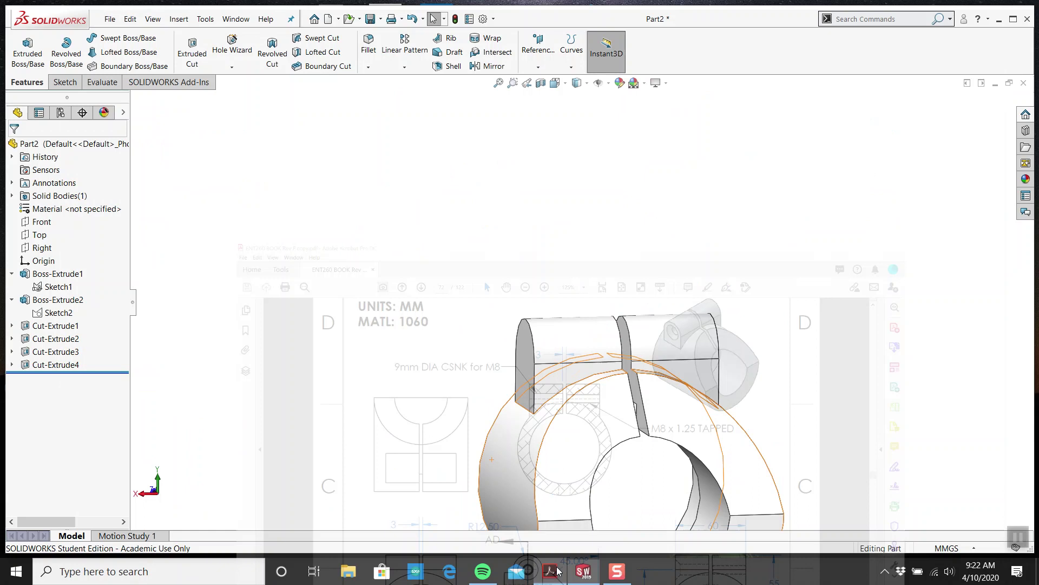
pyautogui.moveTo(487, 379)
pyautogui.mouseDown(button='middle')
pyautogui.moveTo(506, 369)
pyautogui.moveTo(602, 431)
pyautogui.moveTo(691, 353)
pyautogui.mouseUp(button='middle')
pyautogui.click(552, 575)
pyautogui.scroll(-5, 504, 444)
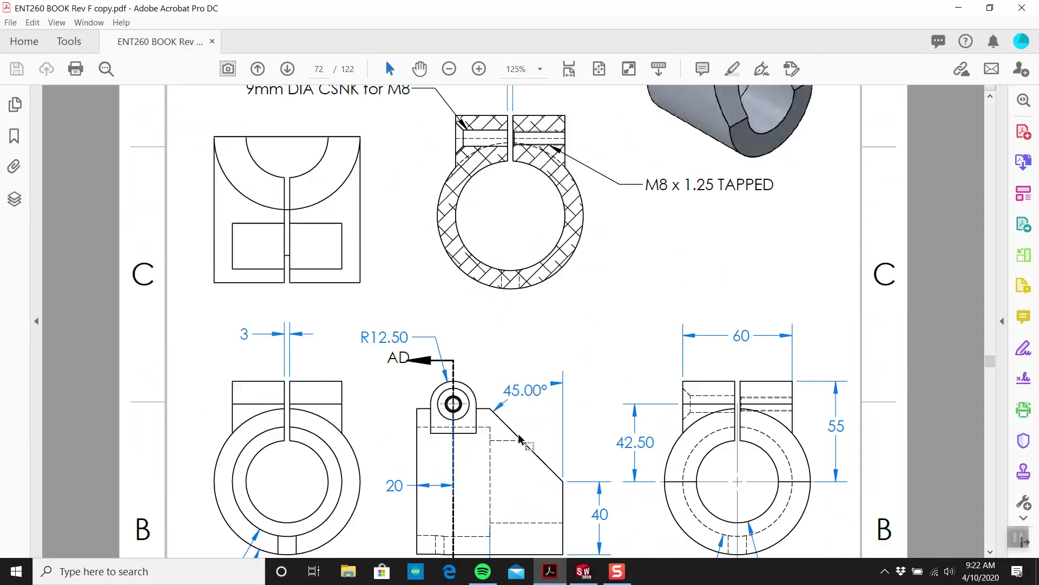
pyautogui.scroll(-5, 445, 402)
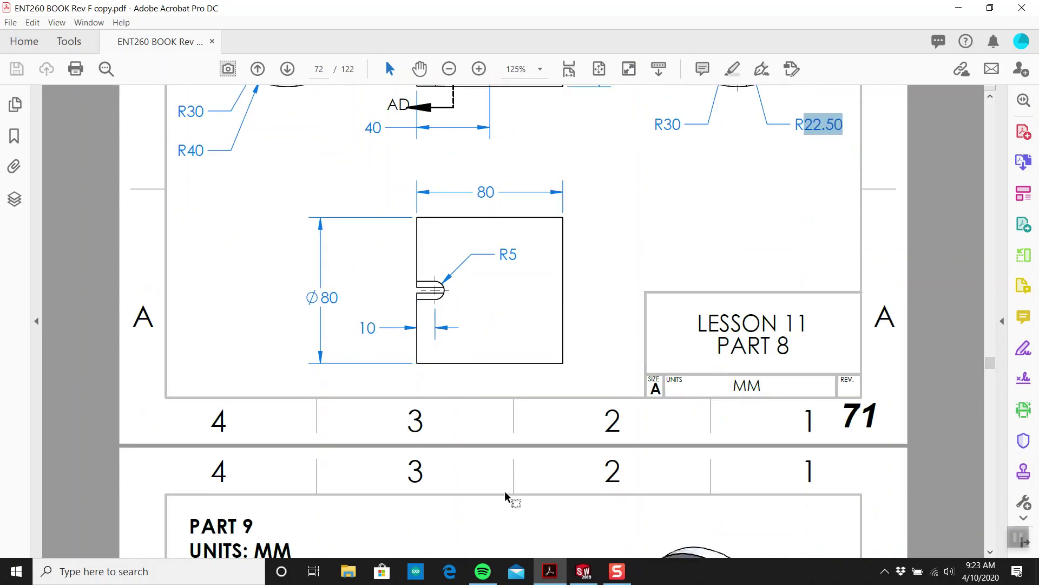
pyautogui.moveTo(546, 570)
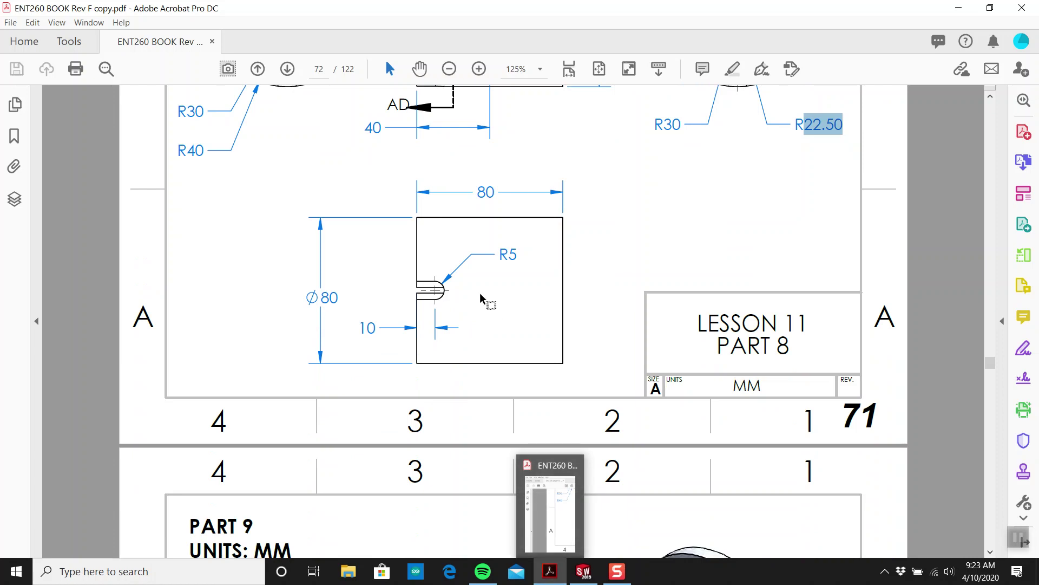
pyautogui.scroll(2, 484, 301)
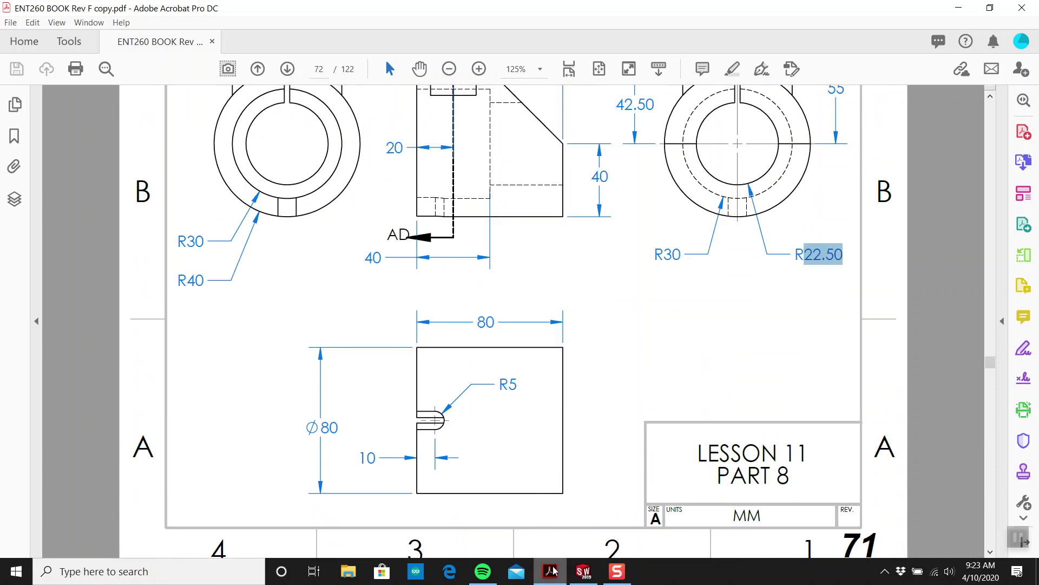
pyautogui.click(583, 571)
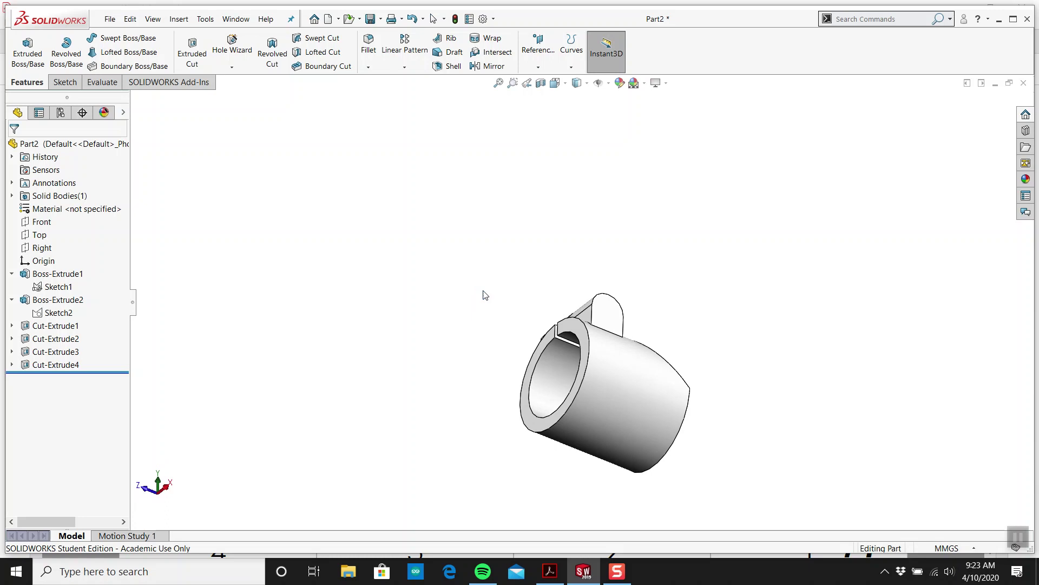
# Start a sketch on the Top plane and view it from the bottom.
pyautogui.moveTo(485, 295); pyautogui.dragTo(608, 364, button='middle')
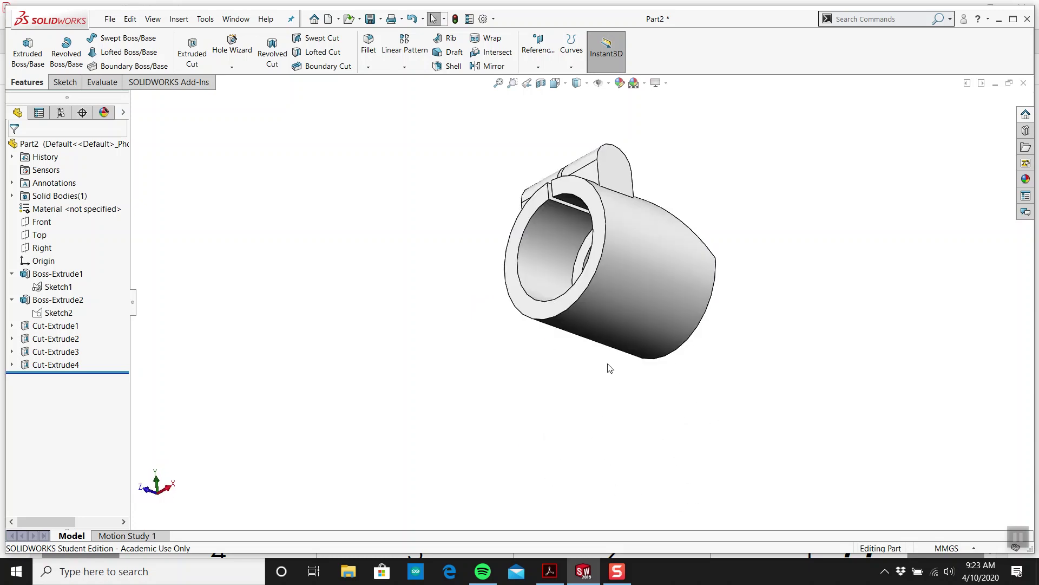
pyautogui.click(38, 236)
pyautogui.moveTo(356, 224); pyautogui.dragTo(347, 291, button='middle')
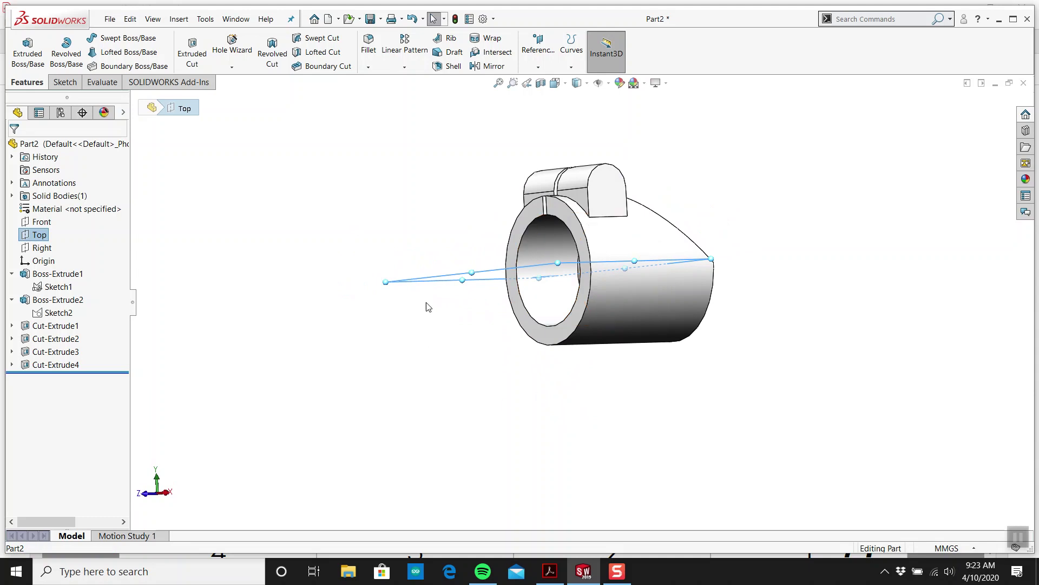
pyautogui.moveTo(428, 307); pyautogui.dragTo(472, 296, button='middle')
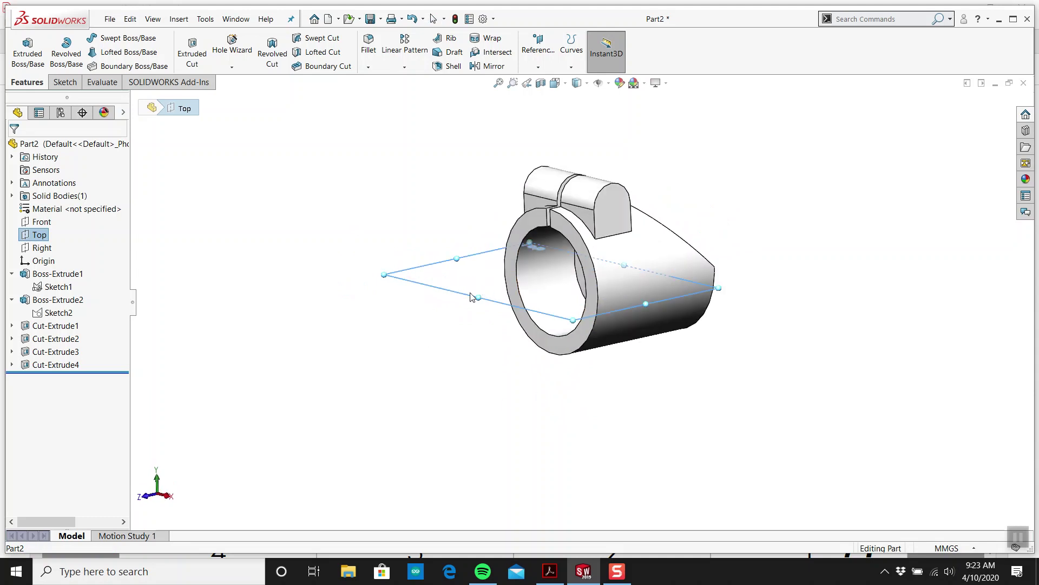
pyautogui.click(65, 83)
pyautogui.click(21, 48)
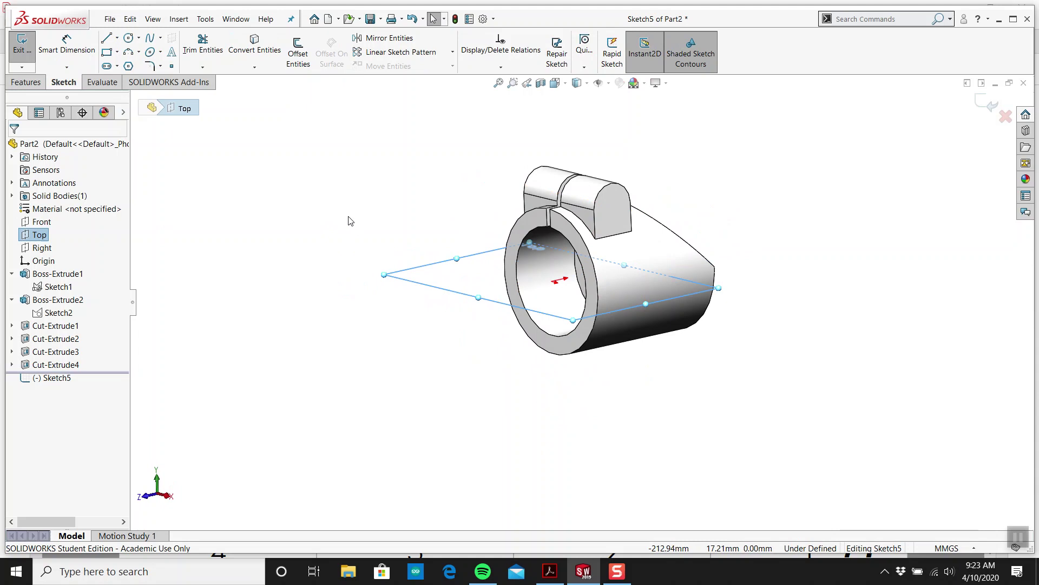
pyautogui.press('space')
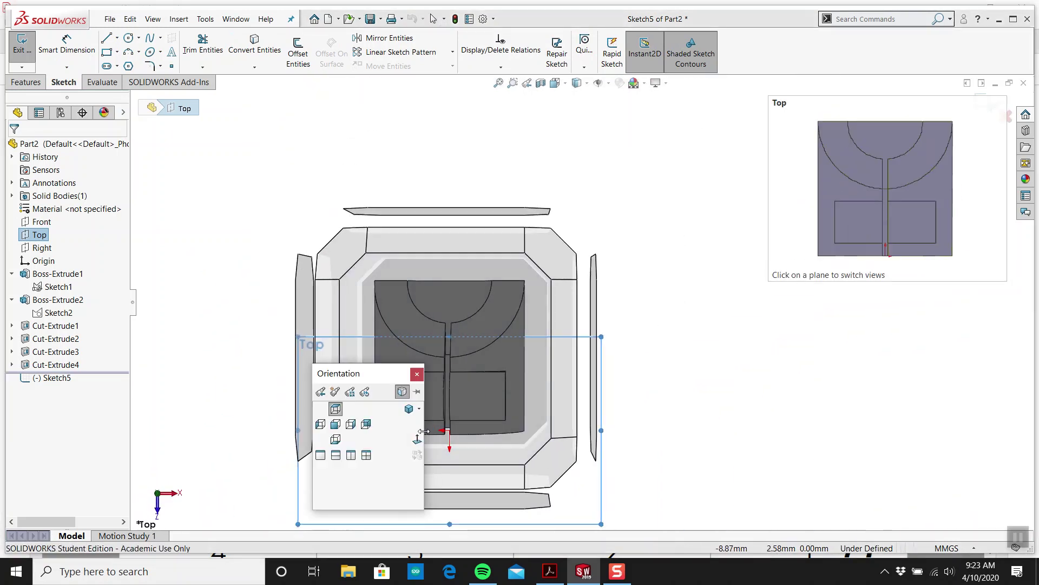
pyautogui.click(417, 440)
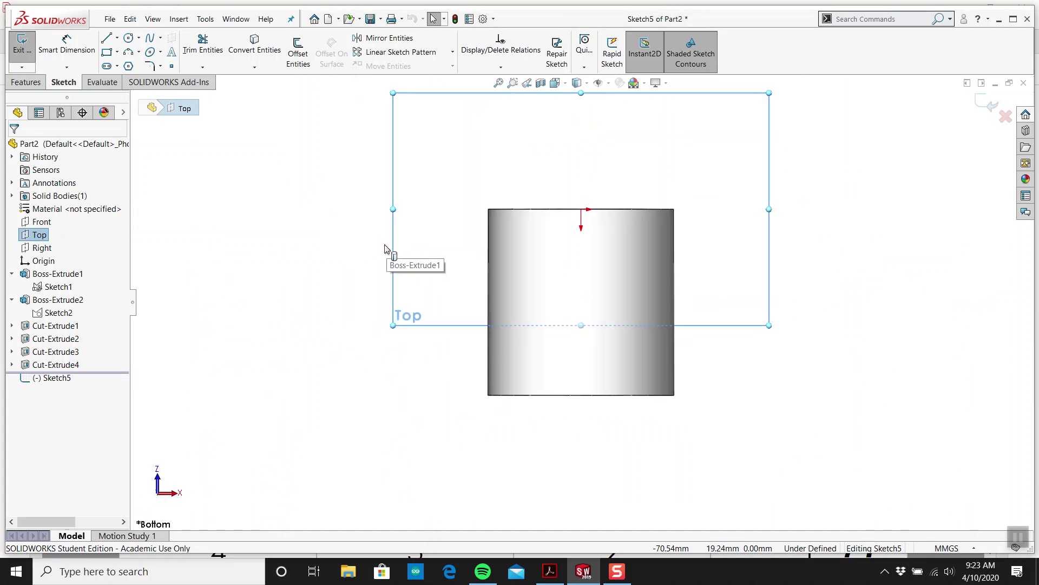
# Draw a vertical centerline between the top and bottom edge midpoints.
pyautogui.click(128, 38)
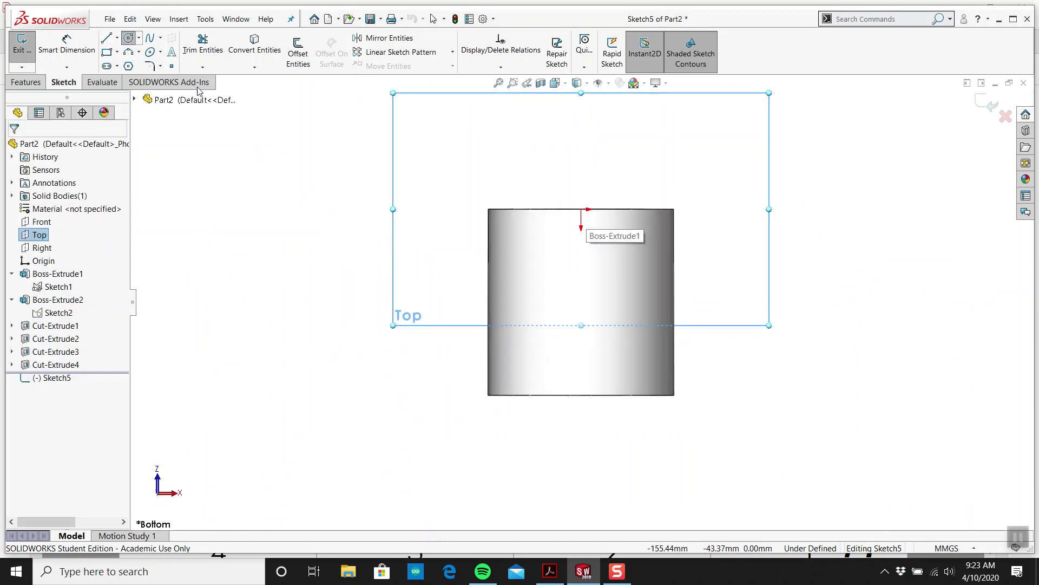
pyautogui.click(117, 38)
pyautogui.click(155, 65)
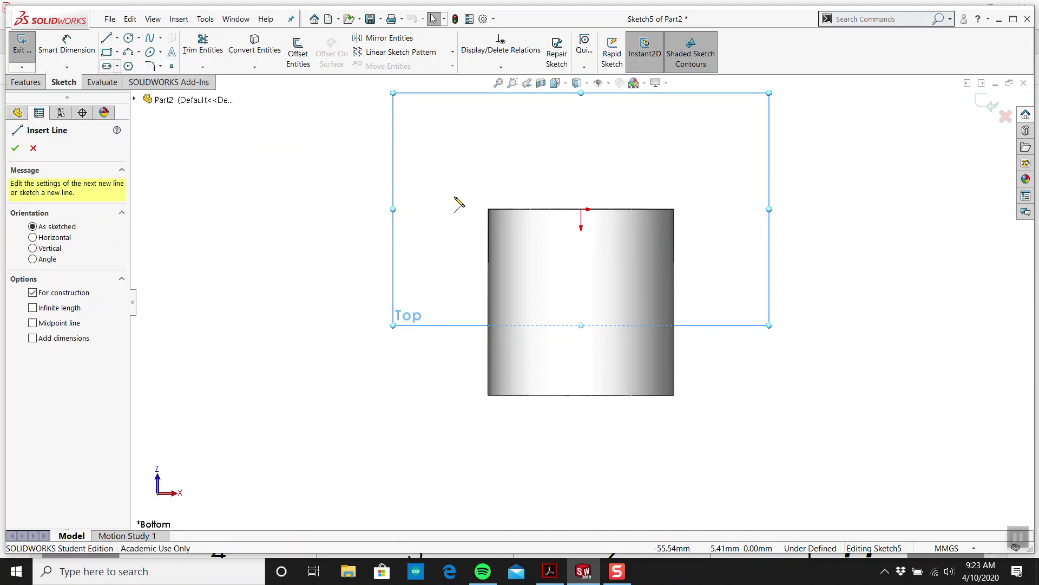
pyautogui.click(581, 209)
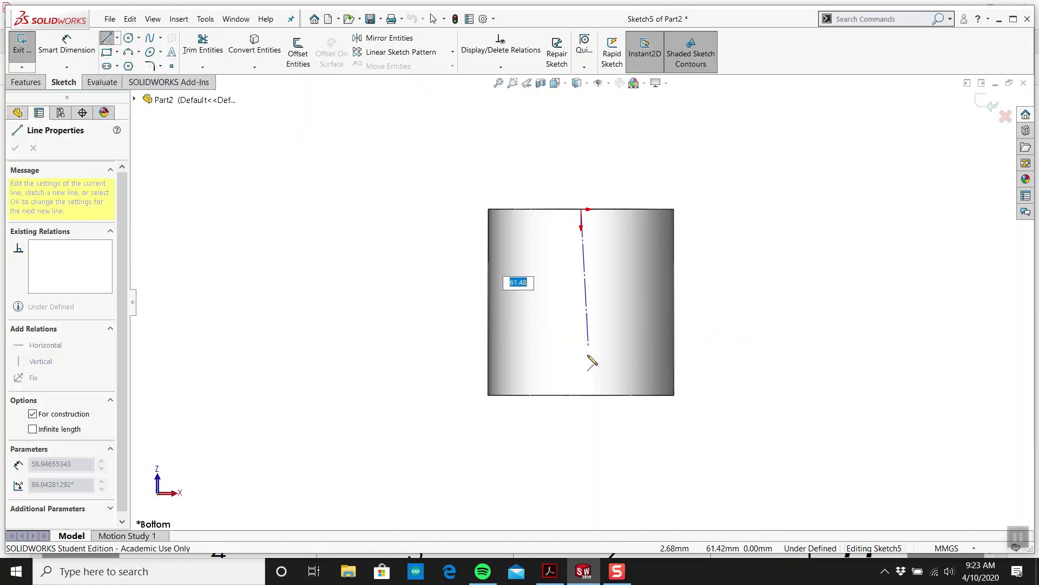
pyautogui.click(582, 396)
pyautogui.press('Escape')
pyautogui.click(128, 38)
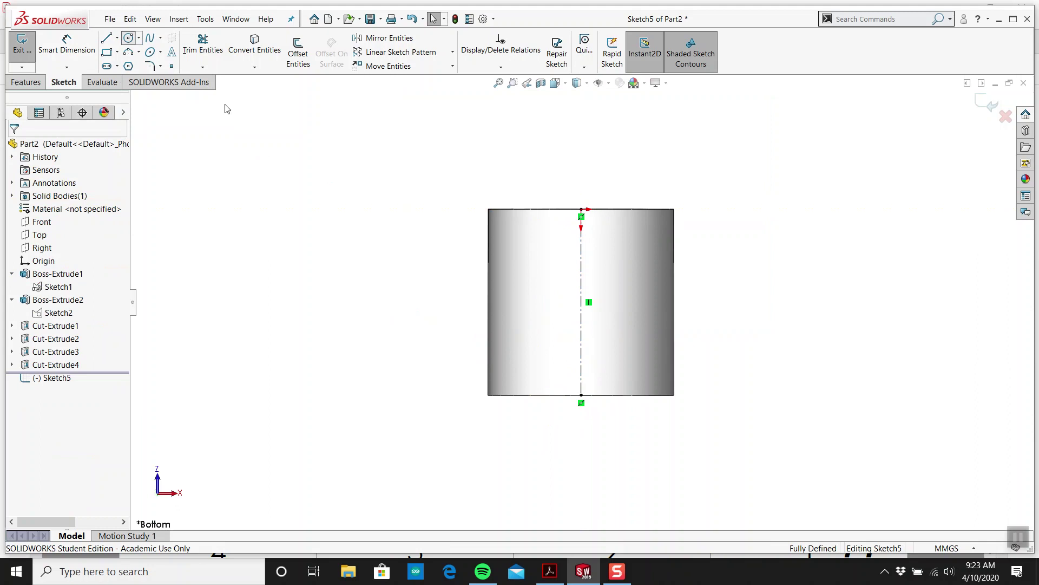
pyautogui.scroll(-2, 577, 243)
# Draw a circle on the centerline and dimension its diameter to 10 mm.
pyautogui.click(622, 249)
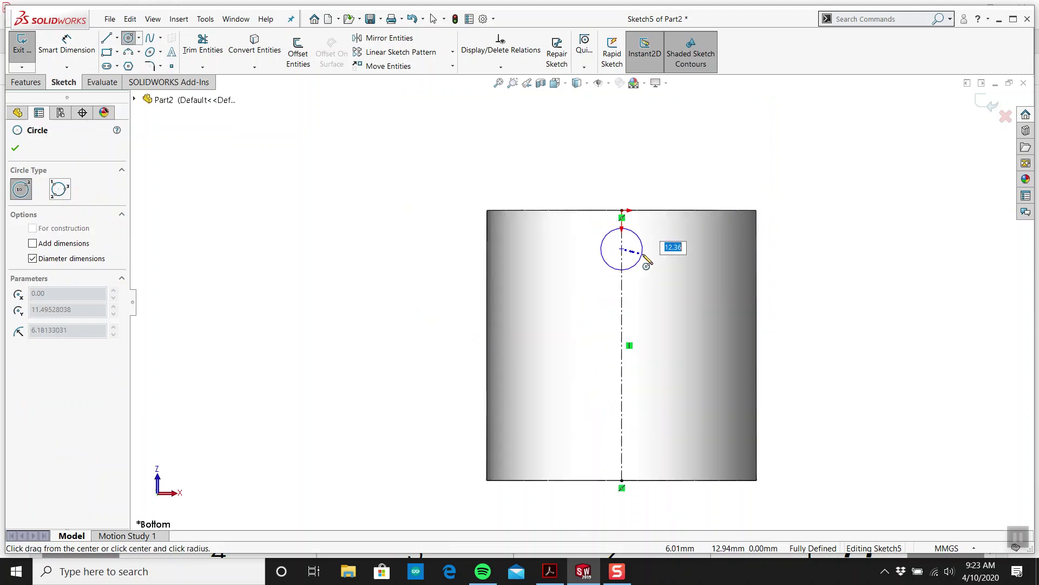
pyautogui.click(648, 254)
pyautogui.press('Escape')
pyautogui.click(563, 577)
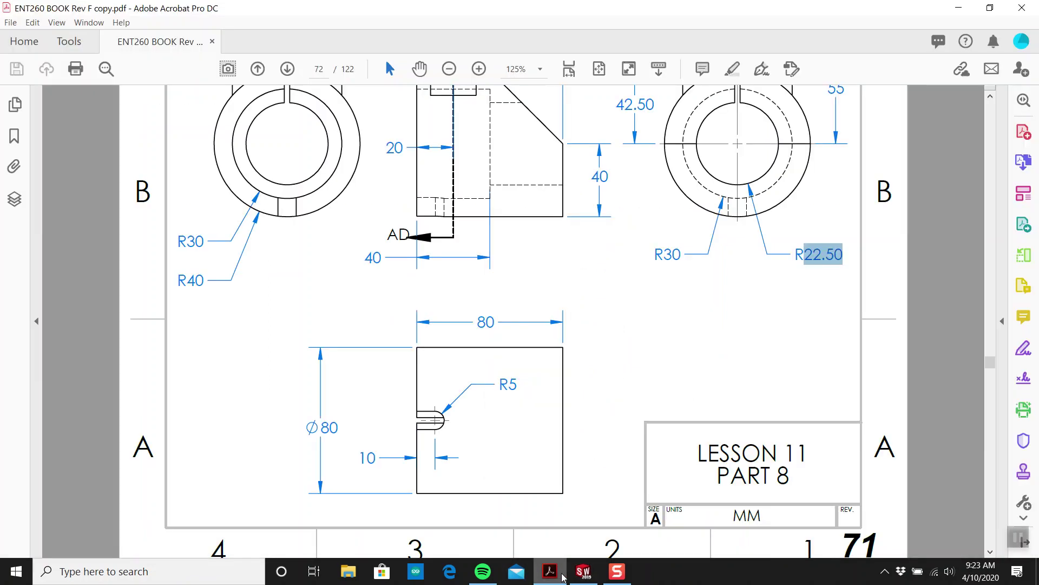
pyautogui.click(583, 571)
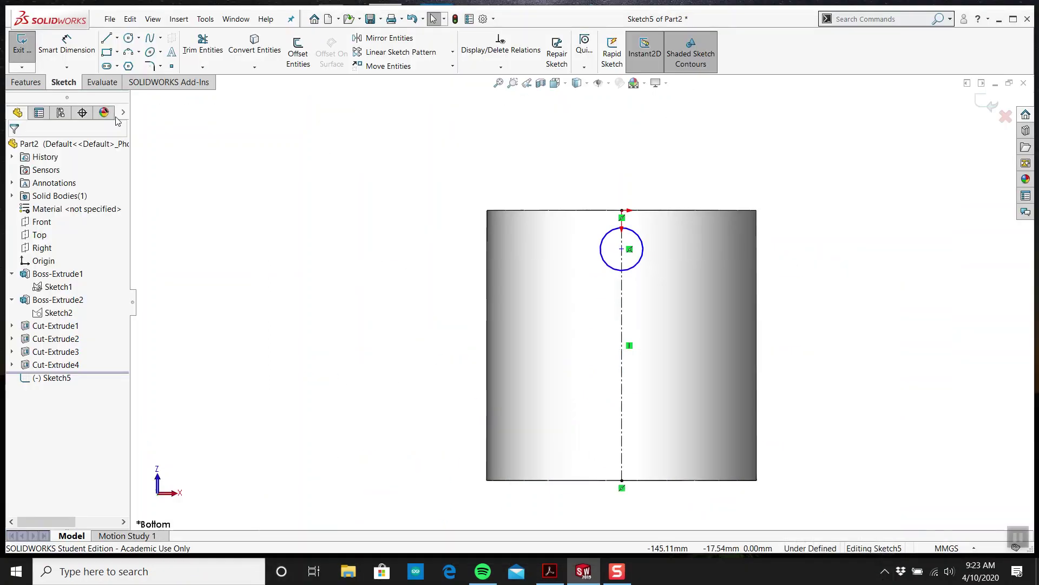
pyautogui.click(626, 273)
pyautogui.click(689, 287)
pyautogui.click(714, 307)
pyautogui.write('10')
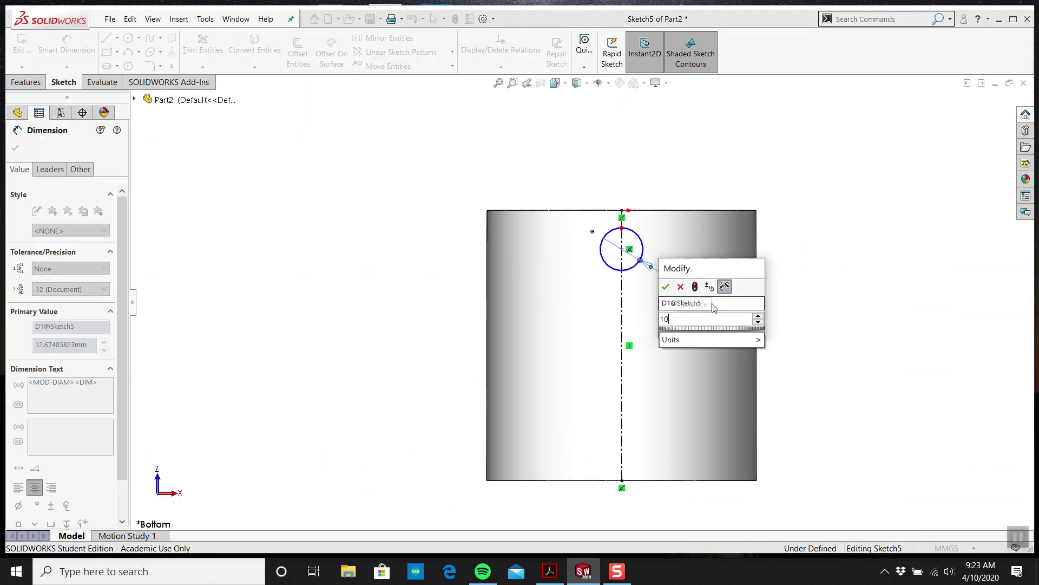
pyautogui.press('Return')
pyautogui.press('Escape')
# Dimension the circle centre 10 mm below the top edge.
pyautogui.scroll(2, 608, 195)
pyautogui.click(549, 572)
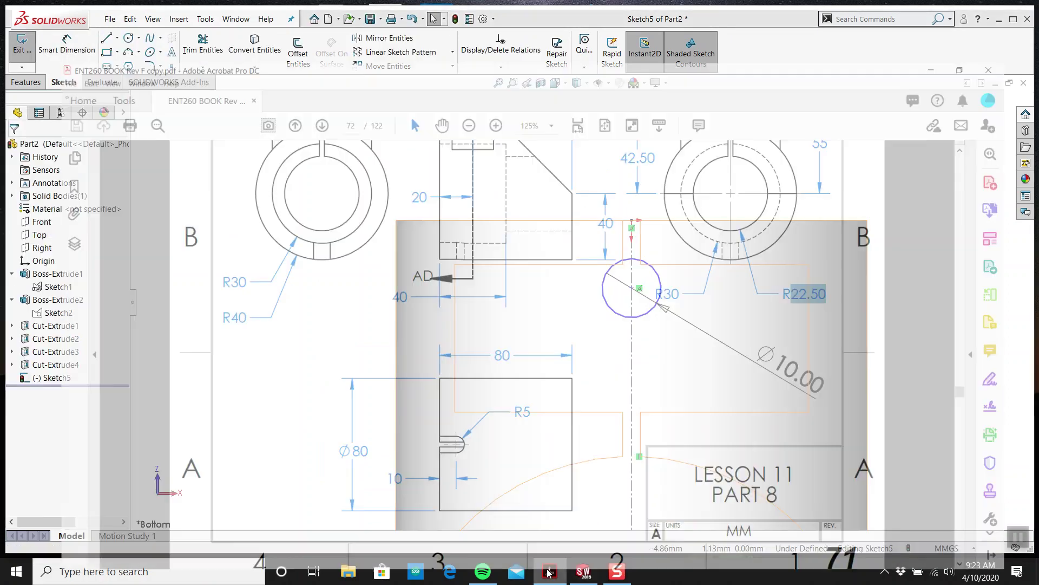
pyautogui.hotkey('alt', 'Tab')
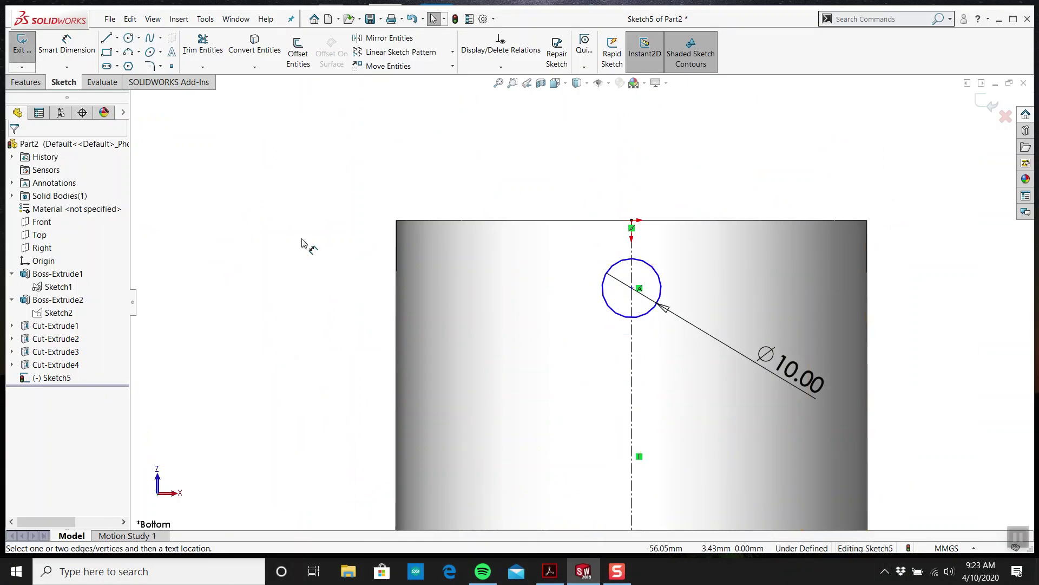
pyautogui.click(588, 221)
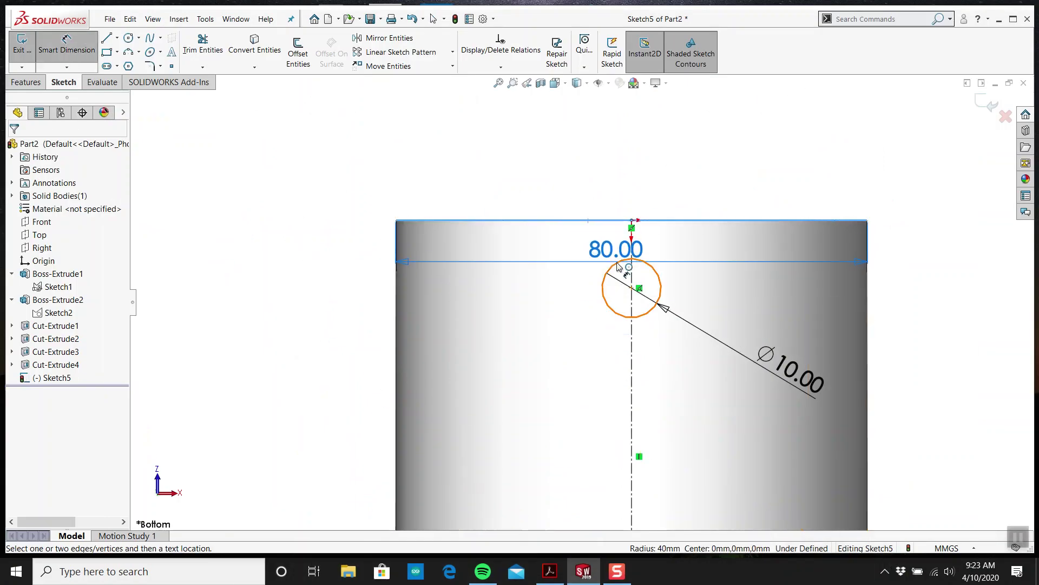
pyautogui.click(619, 263)
pyautogui.click(368, 258)
pyautogui.press('Return')
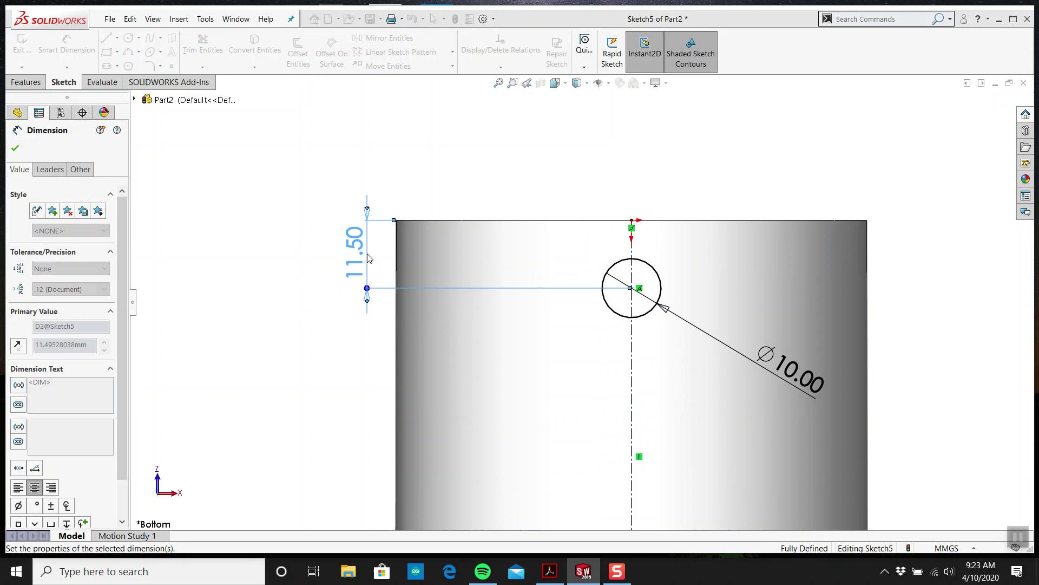
pyautogui.press('Escape')
# Draw lines from the circle's left side up to the top edge, across it, and down to the right side.
pyautogui.click(106, 38)
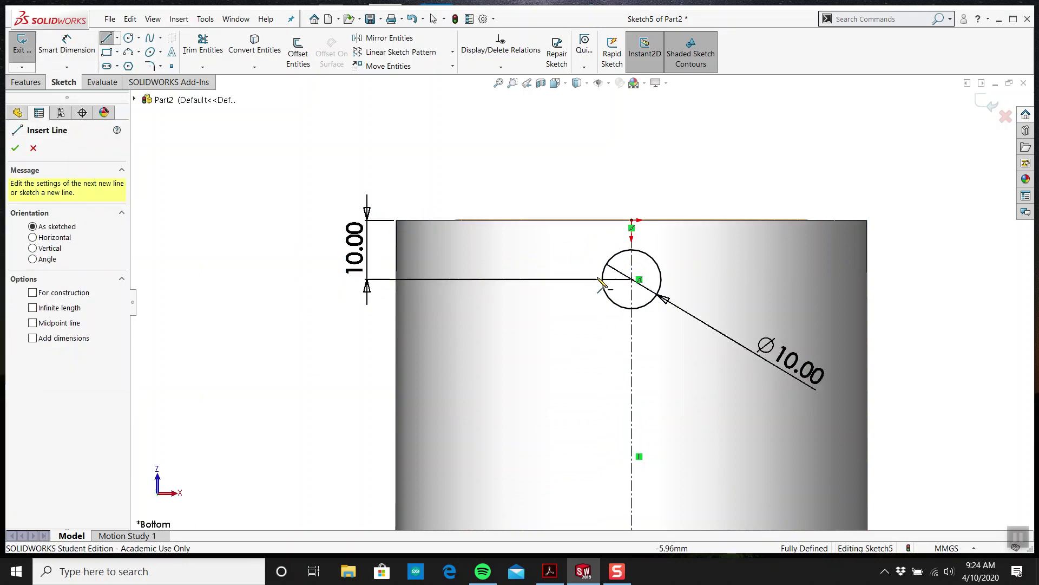
pyautogui.moveTo(603, 280); pyautogui.dragTo(603, 221)
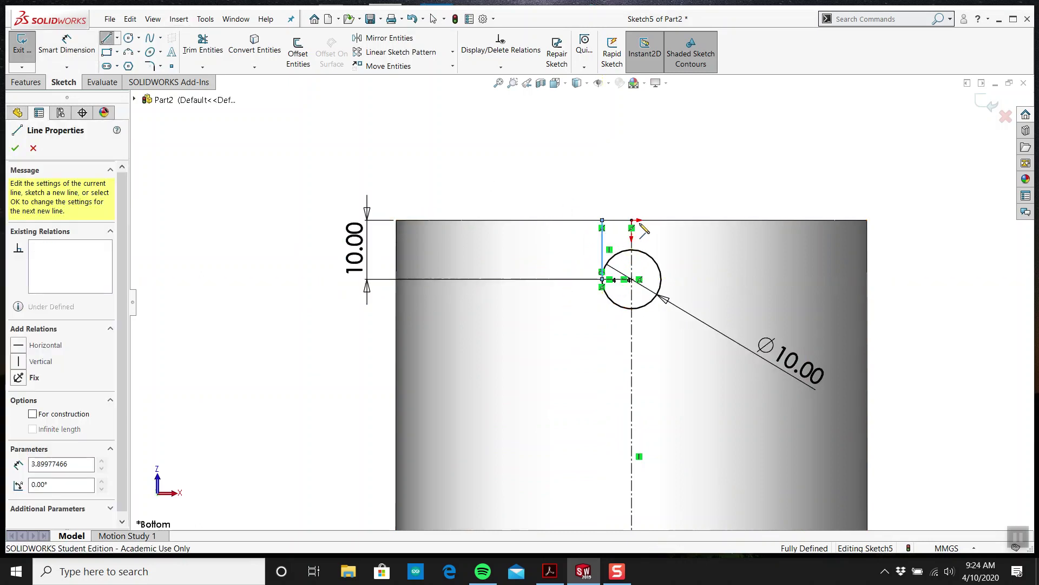
pyautogui.click(661, 220)
pyautogui.click(662, 279)
pyautogui.press('Escape')
pyautogui.press('Escape')
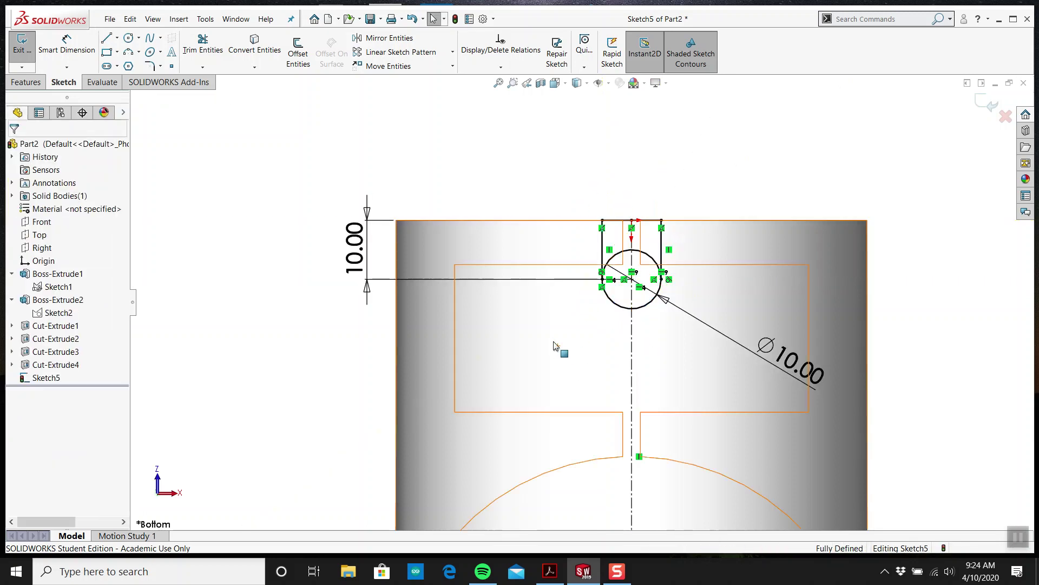
pyautogui.moveTo(557, 348)
pyautogui.mouseDown(button='middle')
pyautogui.moveTo(542, 188)
pyautogui.moveTo(655, 158)
pyautogui.moveTo(676, 318)
pyautogui.moveTo(589, 420)
pyautogui.moveTo(556, 340)
pyautogui.mouseUp(button='middle')
pyautogui.scroll(-5, 654, 157)
pyautogui.scroll(8, 569, 325)
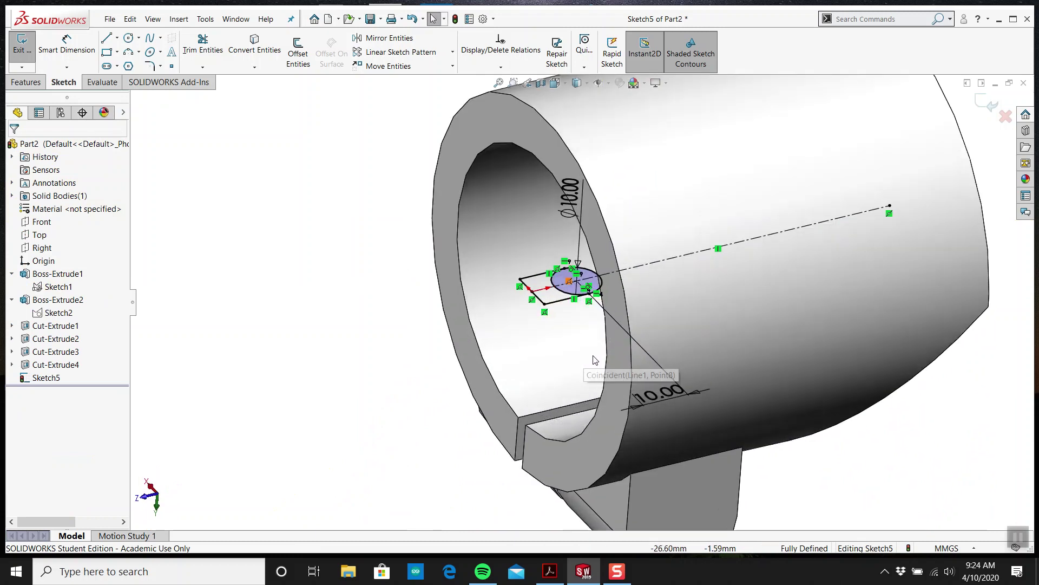
pyautogui.moveTo(582, 274); pyautogui.dragTo(451, 232, button='middle')
pyautogui.scroll(-3, 451, 232)
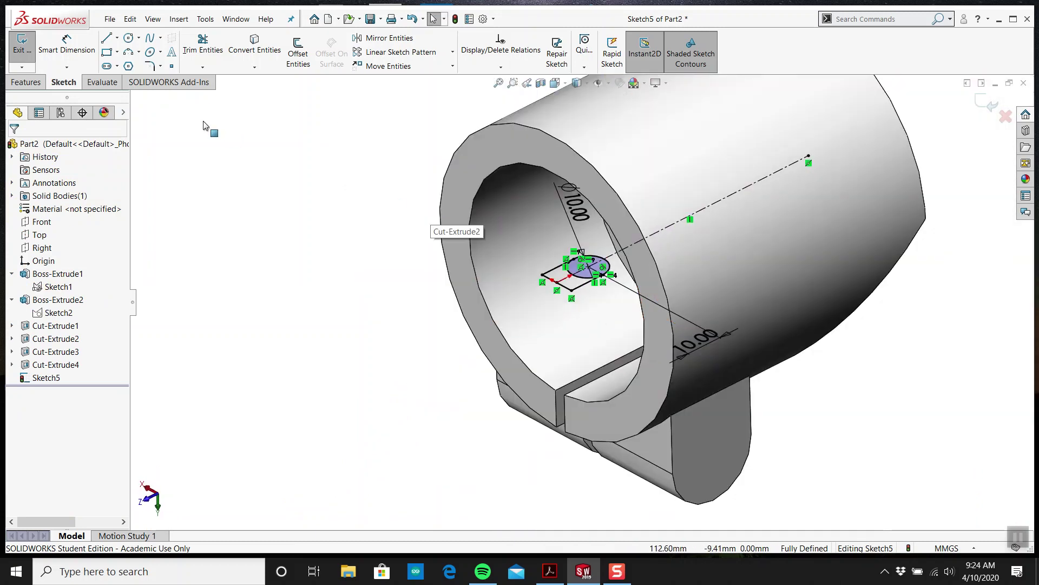
# Exit Sketch5 and start an Extruded Cut using all four slot sketch regions.
pyautogui.click(988, 103)
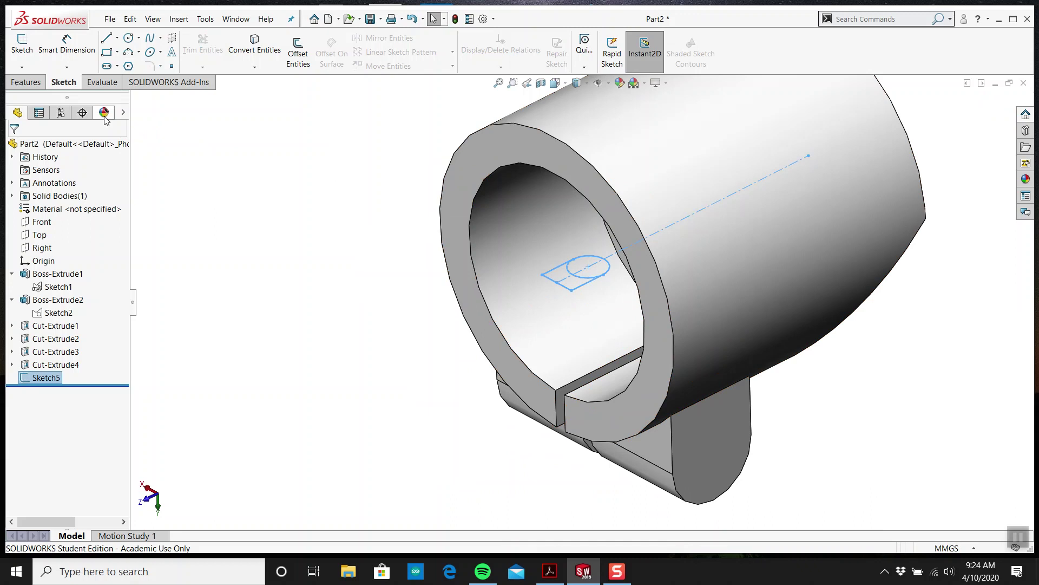
pyautogui.click(31, 82)
pyautogui.click(192, 52)
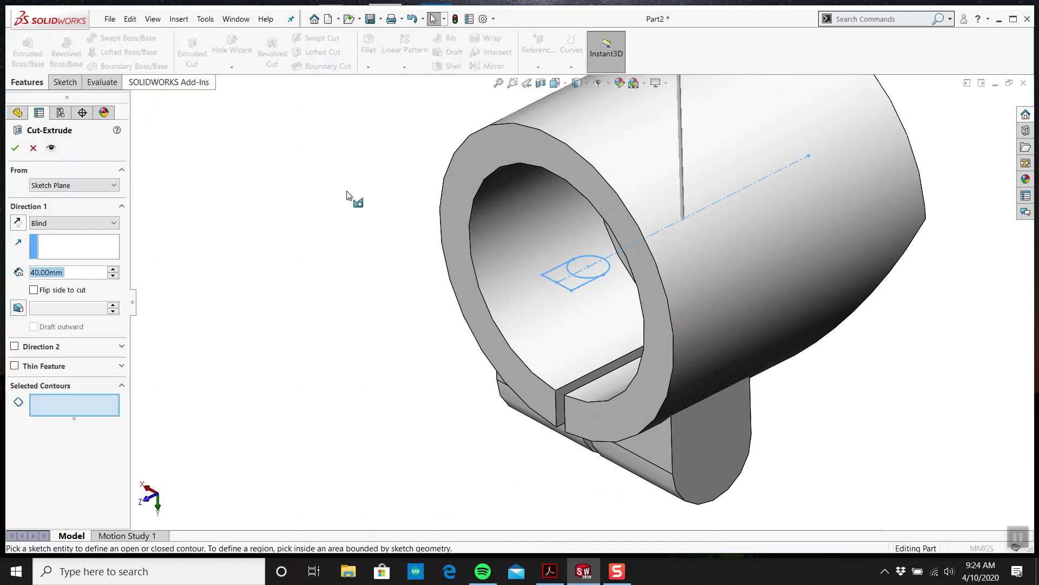
pyautogui.scroll(-3, 592, 291)
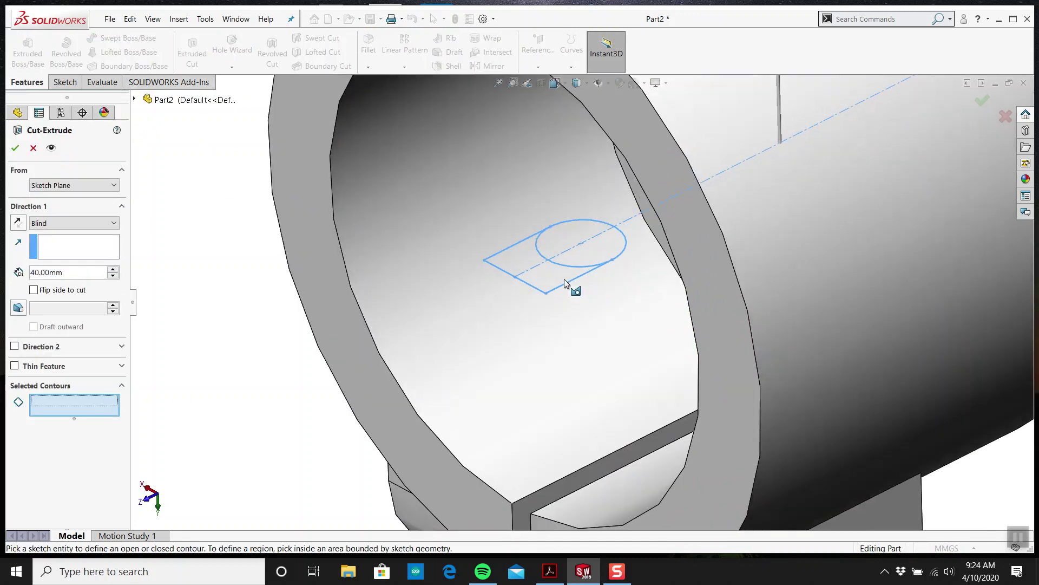
pyautogui.click(561, 278)
pyautogui.click(508, 259)
pyautogui.click(596, 253)
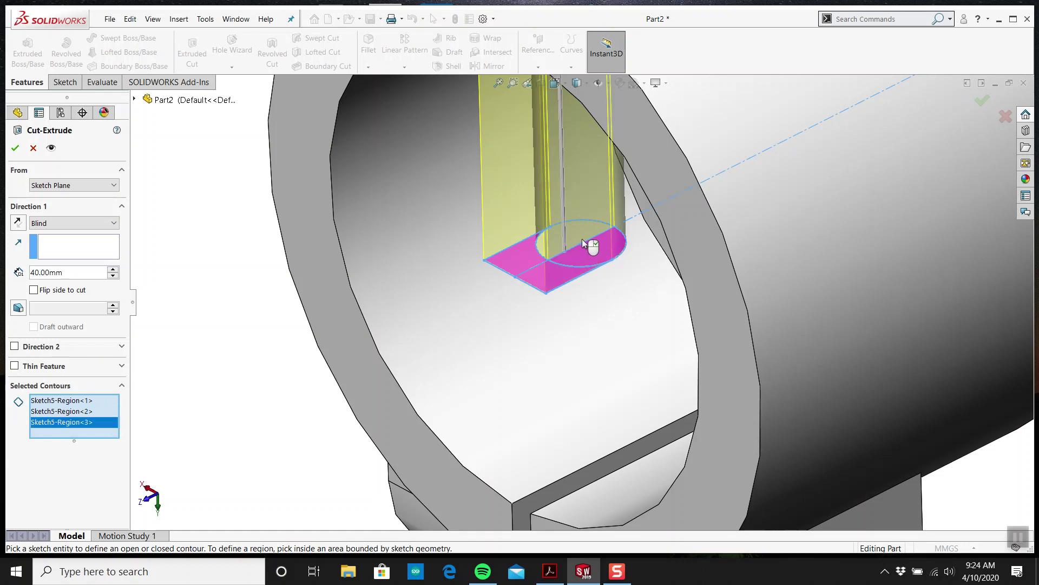
pyautogui.click(574, 240)
# Cut the slot Through All, then orbit to view the split side of the collar.
pyautogui.scroll(4, 557, 241)
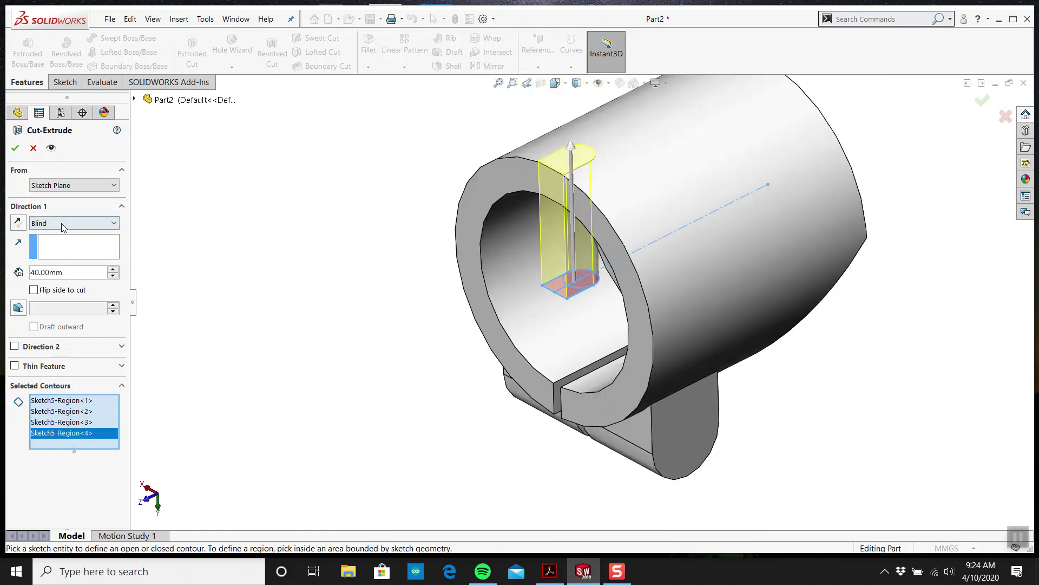
pyautogui.click(64, 225)
pyautogui.click(62, 245)
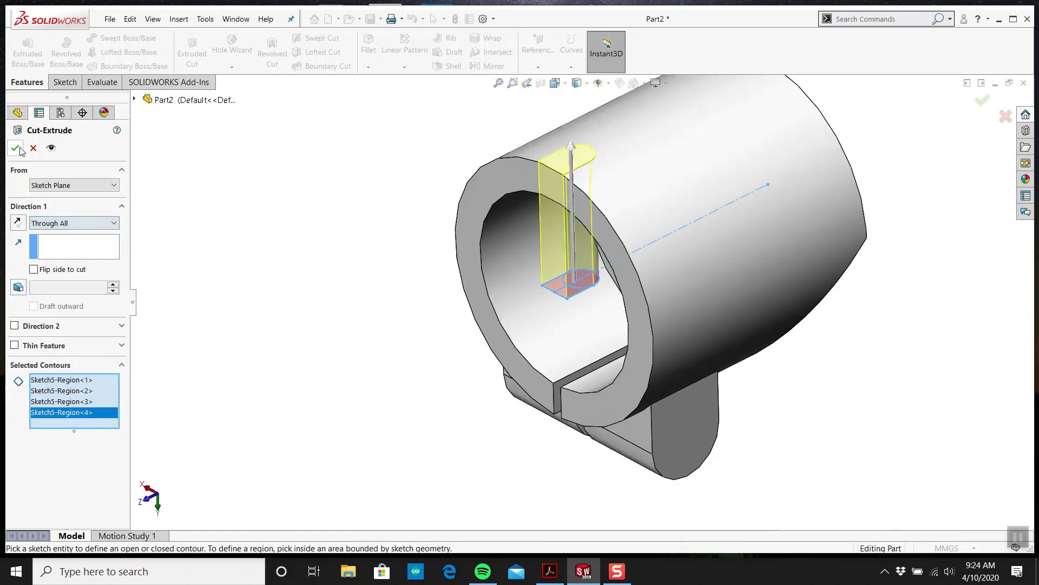
pyautogui.click(15, 148)
pyautogui.click(444, 215)
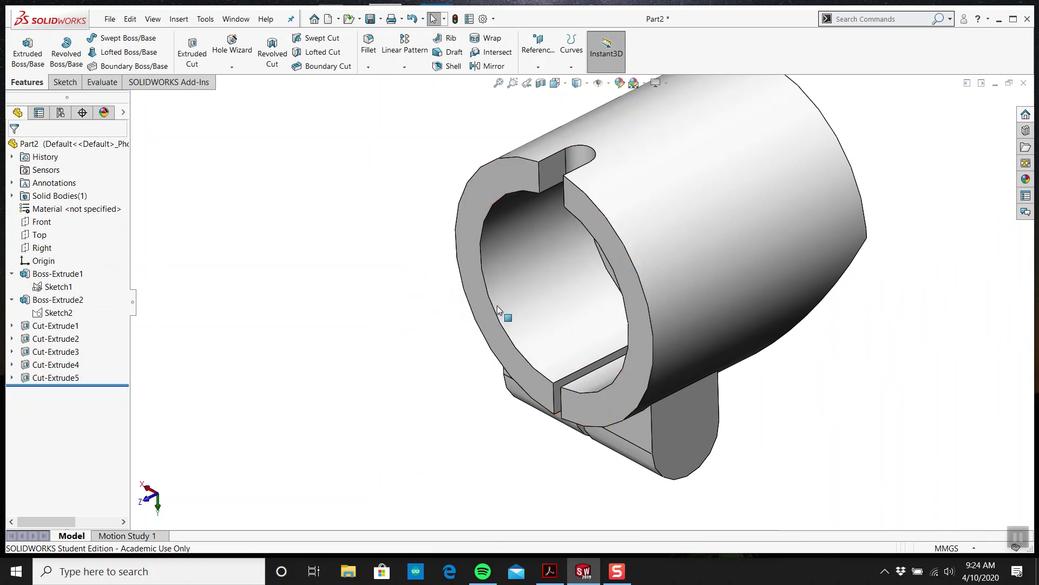
pyautogui.moveTo(499, 310); pyautogui.dragTo(666, 378, button='middle')
pyautogui.scroll(-1, 623, 490)
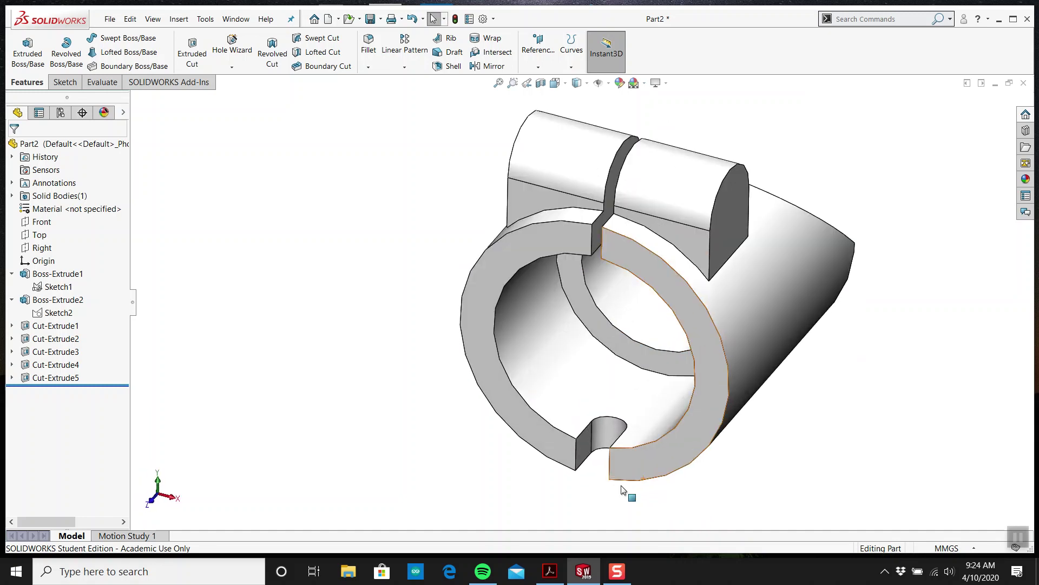
pyautogui.click(555, 577)
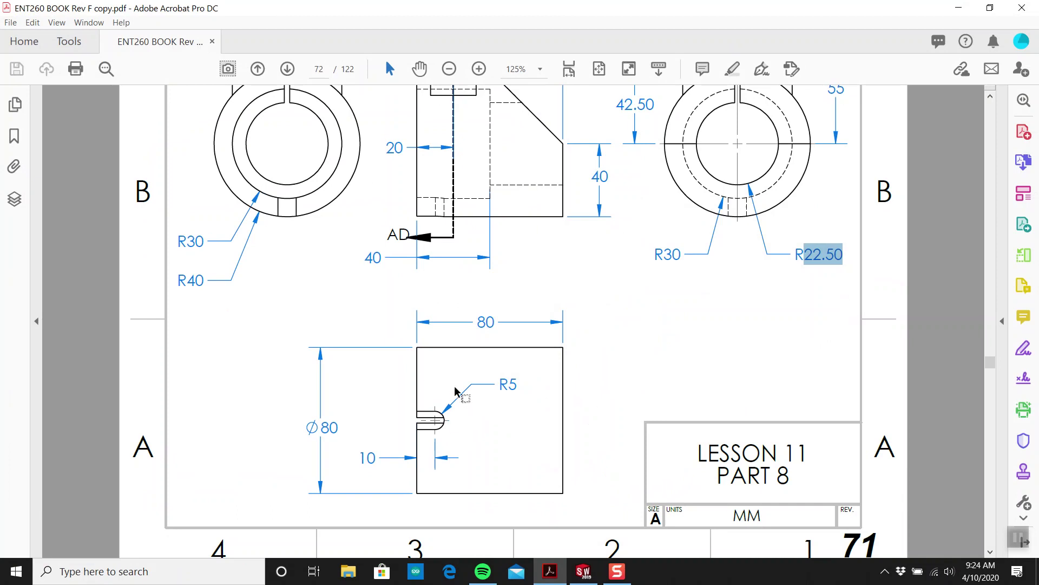
pyautogui.scroll(3, 539, 403)
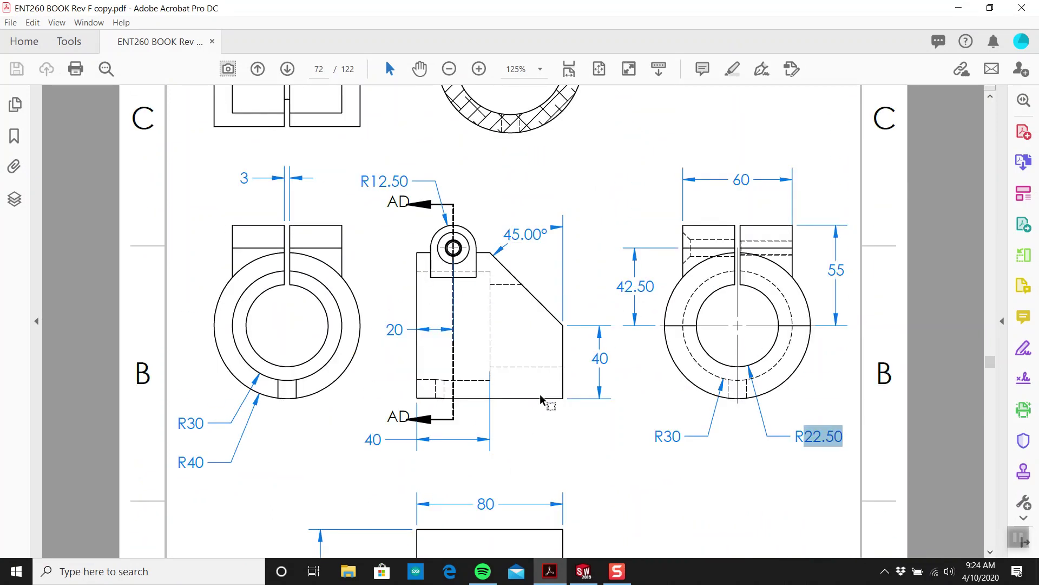
pyautogui.scroll(2, 514, 341)
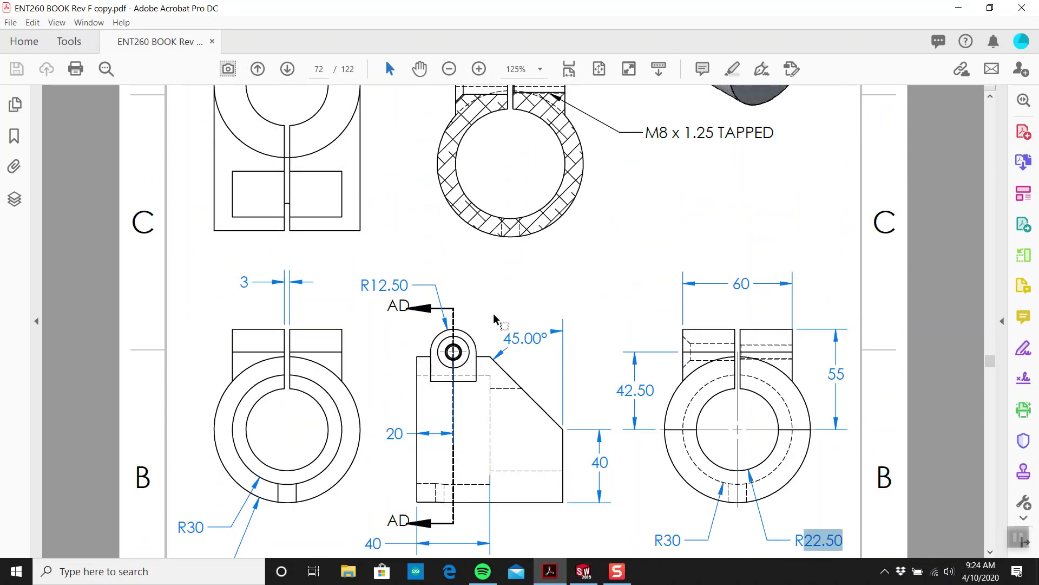
pyautogui.scroll(2, 511, 270)
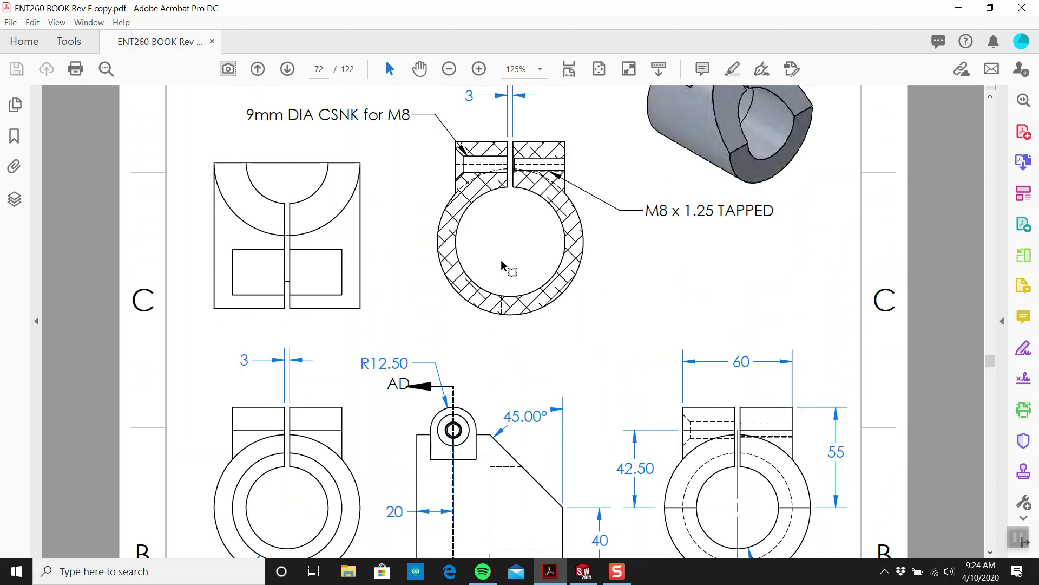
pyautogui.scroll(2, 619, 322)
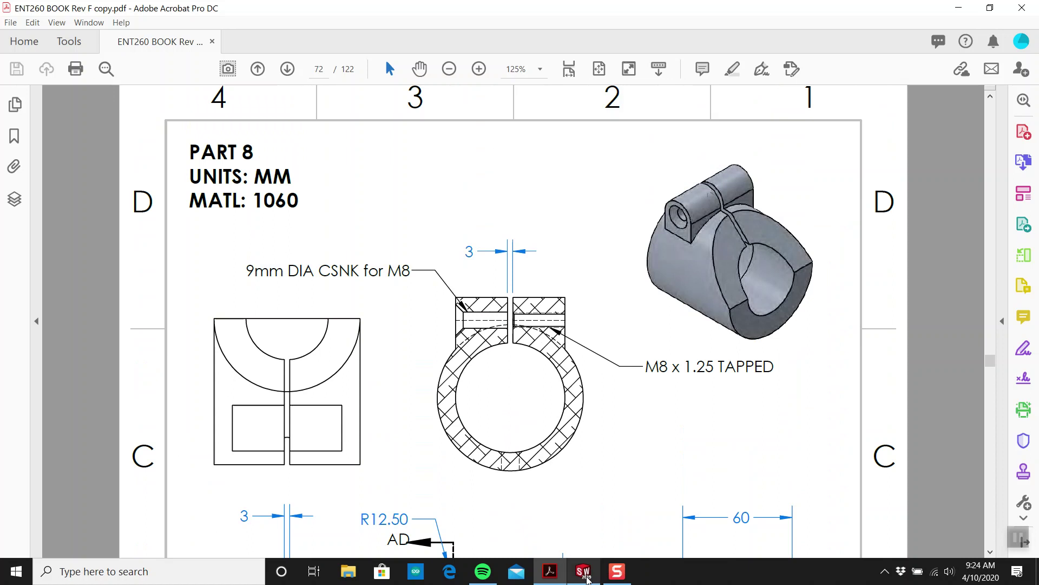
pyautogui.click(583, 572)
pyautogui.moveTo(680, 262); pyautogui.dragTo(577, 174, button='middle')
# Position an M8 Countersink Flat Head Screw hole on the boss's end face and check the preview.
pyautogui.click(537, 165)
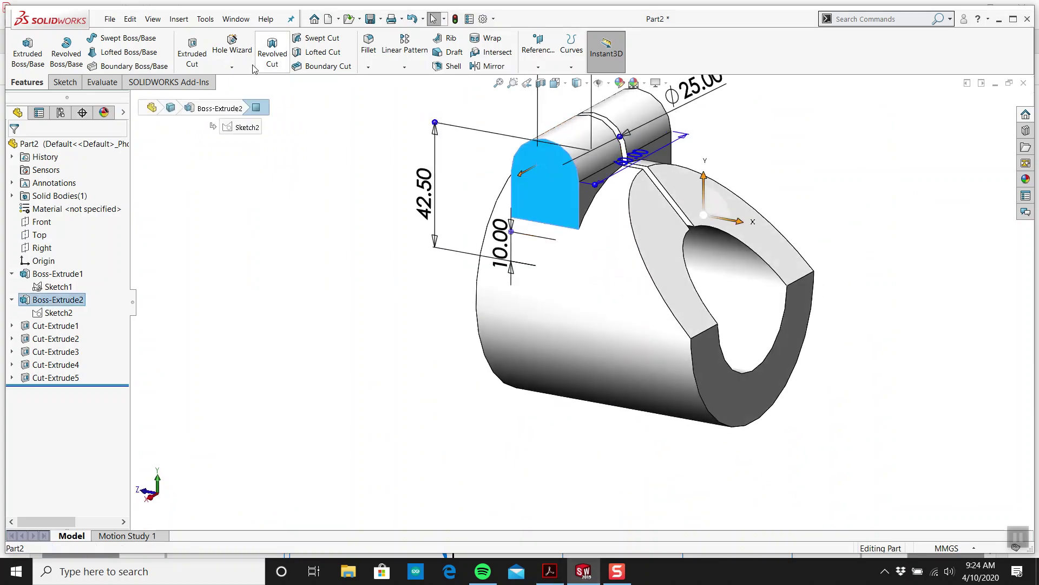
pyautogui.click(232, 49)
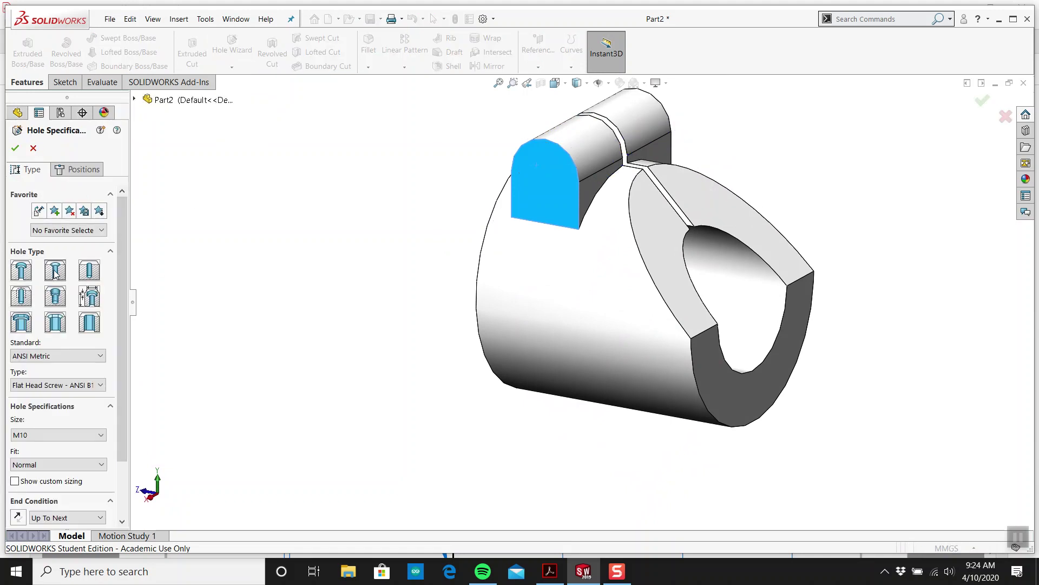
pyautogui.click(70, 435)
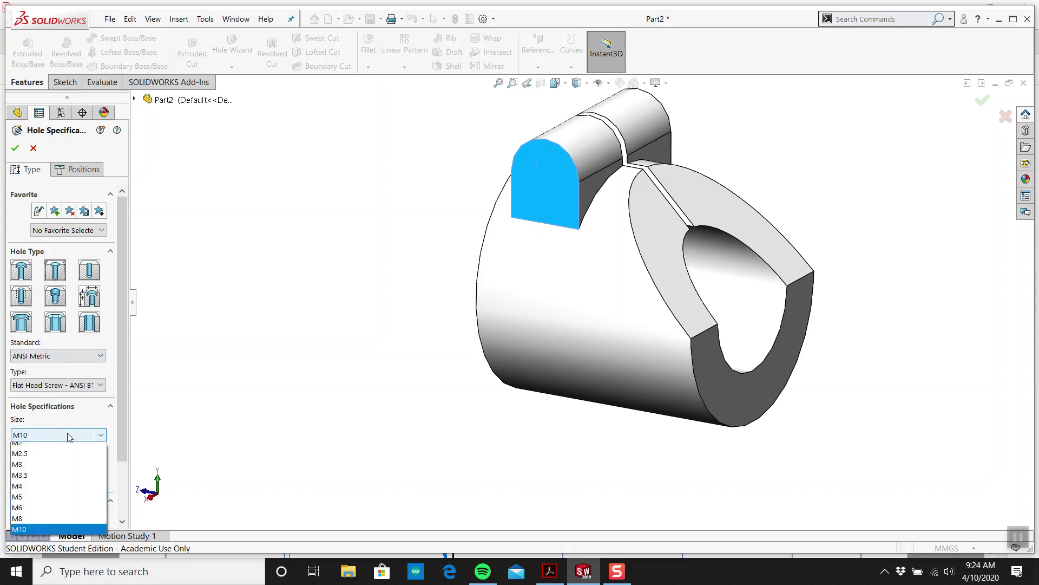
pyautogui.click(56, 523)
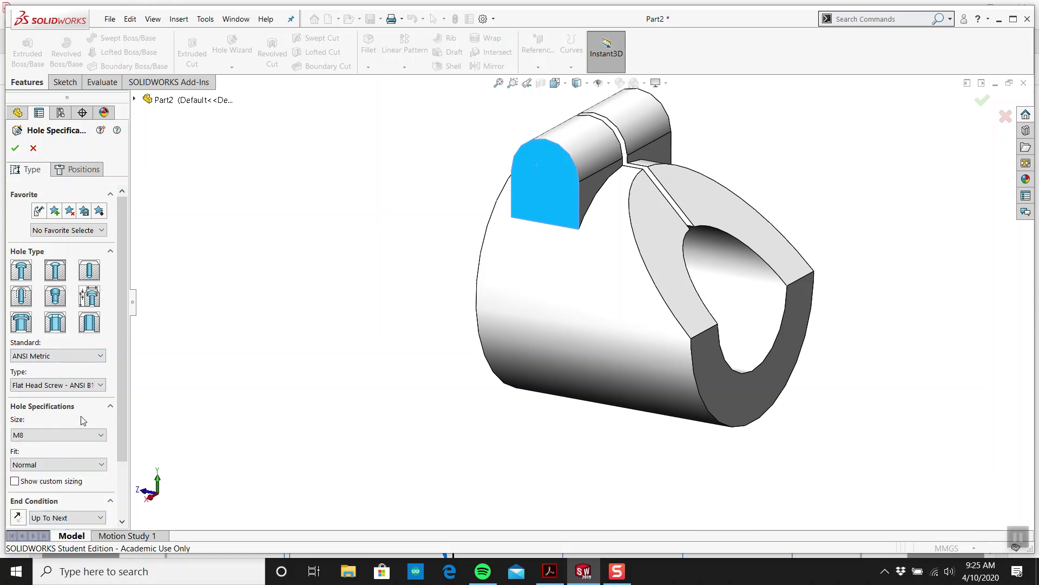
pyautogui.click(77, 169)
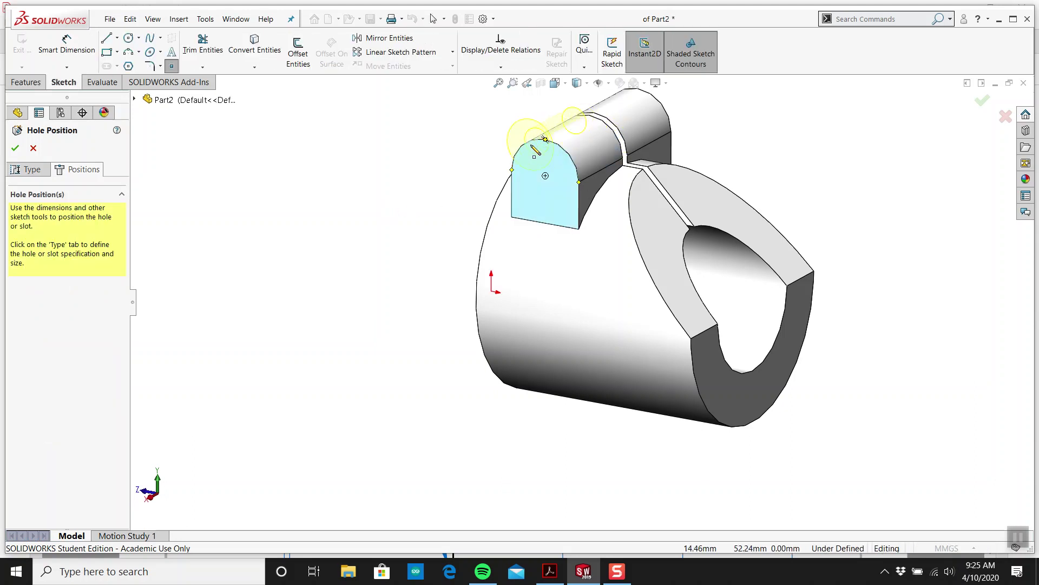
pyautogui.scroll(-3, 528, 111)
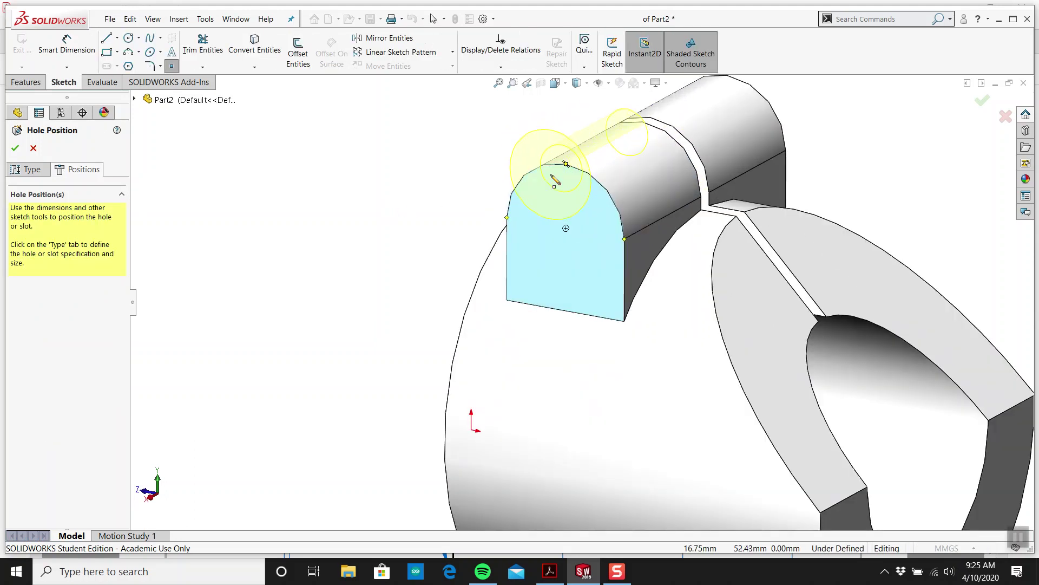
pyautogui.click(566, 228)
pyautogui.moveTo(379, 258)
pyautogui.mouseDown(button='middle')
pyautogui.moveTo(394, 238)
pyautogui.moveTo(428, 227)
pyautogui.mouseUp(button='middle')
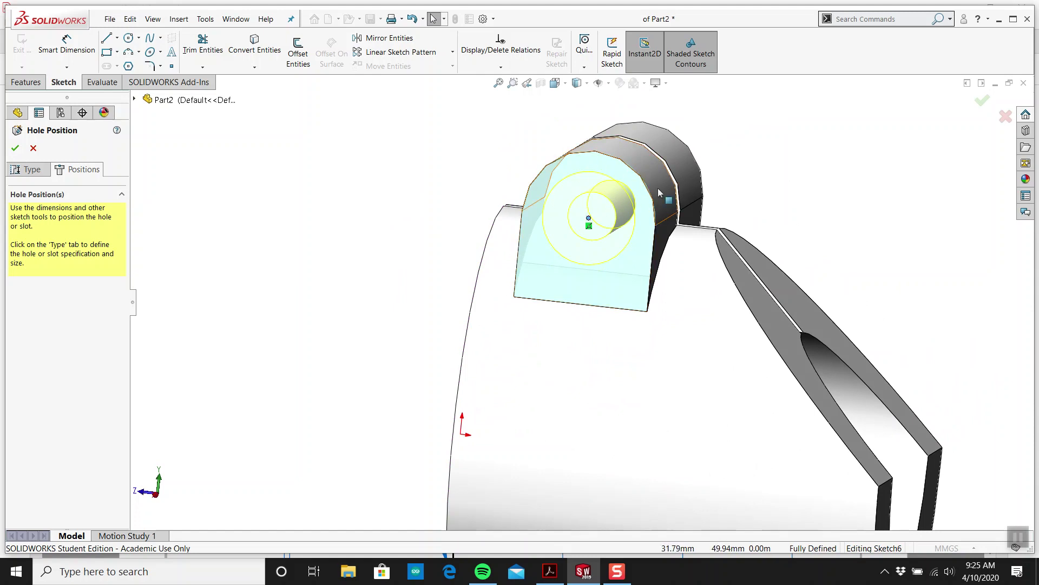
pyautogui.moveTo(431, 147); pyautogui.dragTo(367, 151, button='middle')
# Accept the M8 countersunk hole and orbit to bring the boss's far end forward.
pyautogui.click(15, 148)
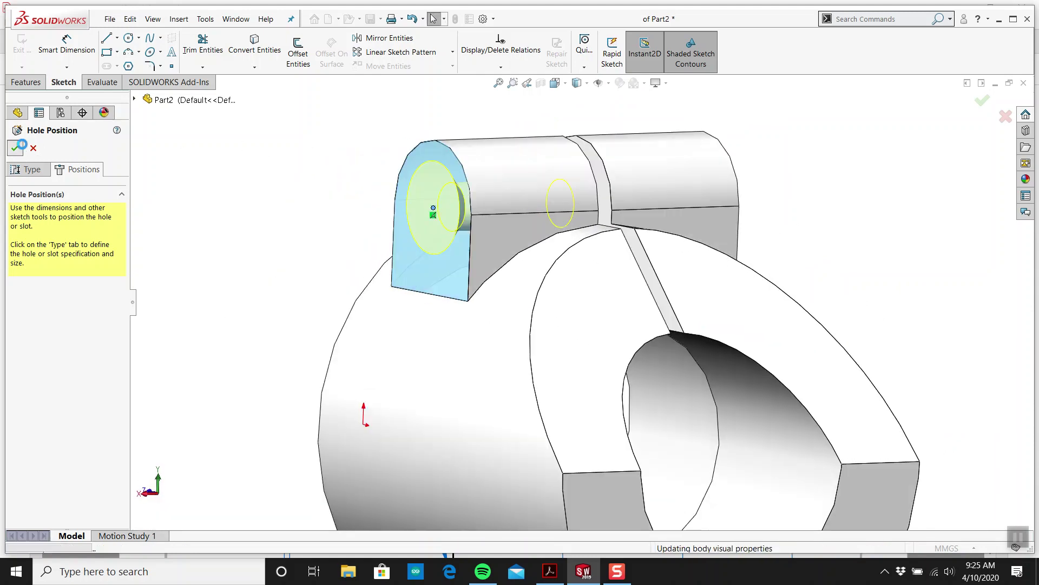
pyautogui.click(236, 181)
pyautogui.moveTo(312, 186); pyautogui.dragTo(360, 186, button='middle')
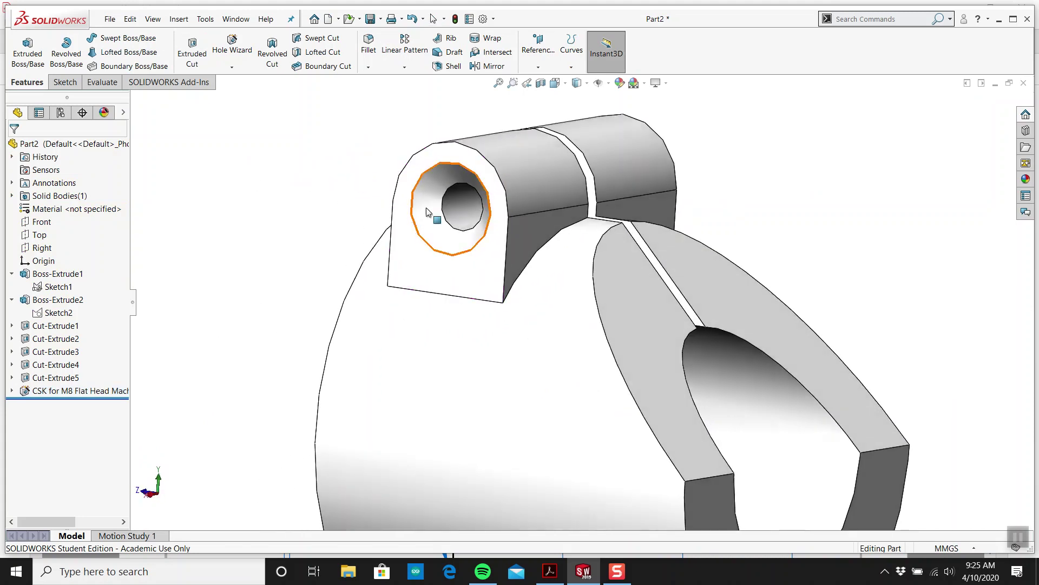
pyautogui.moveTo(592, 158); pyautogui.dragTo(674, 212, button='middle')
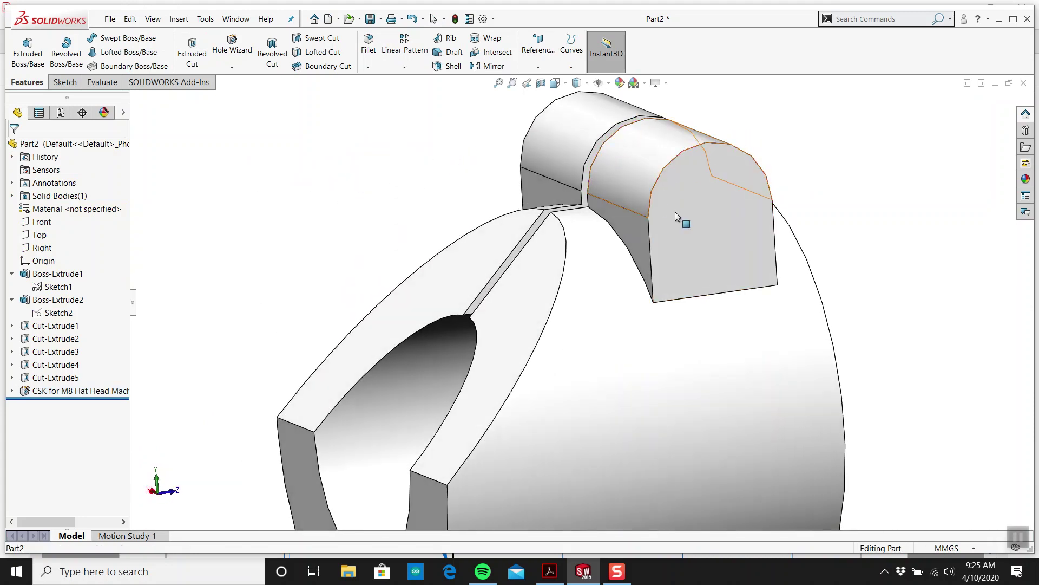
# Start a Straight Tap hole on the boss's other end face, sized M8x1.25 per the drawing.
pyautogui.click(706, 191)
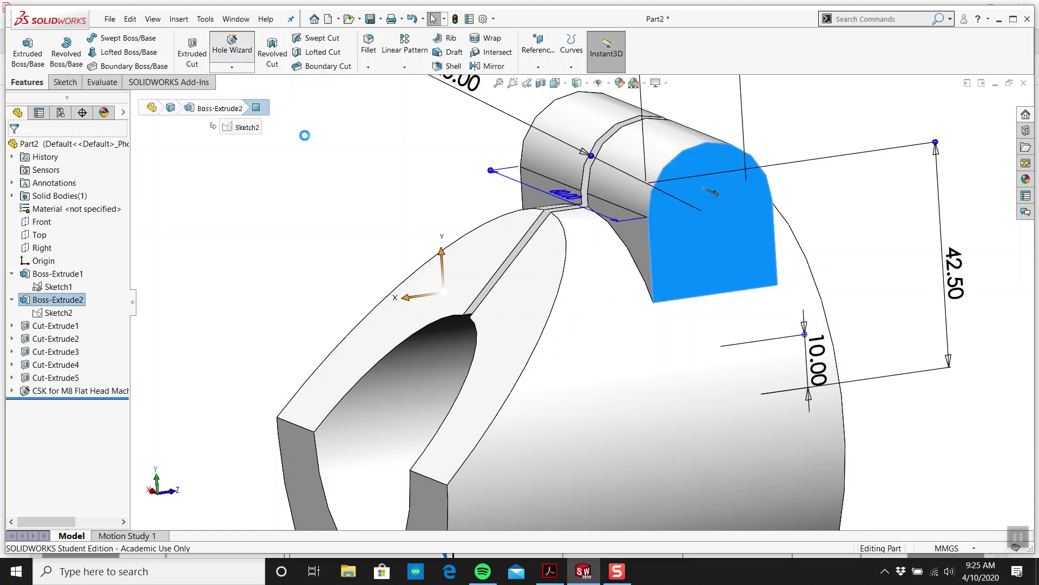
pyautogui.click(232, 45)
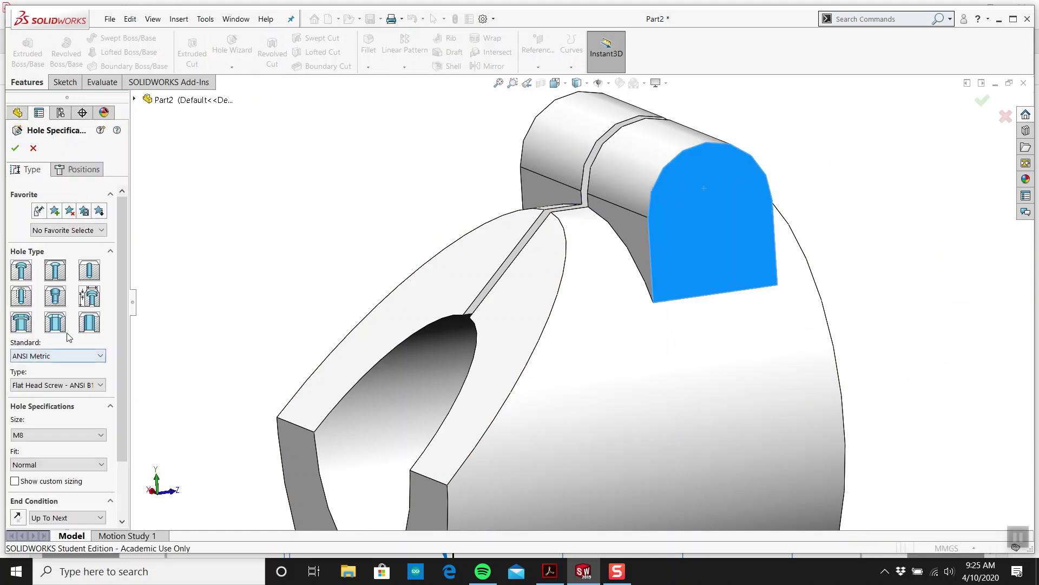
pyautogui.click(55, 324)
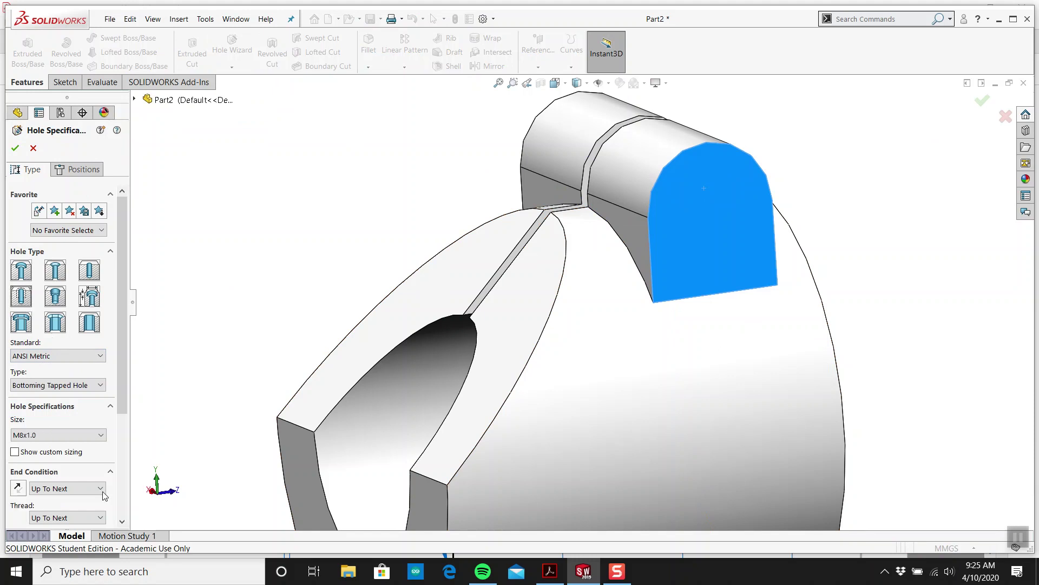
pyautogui.click(547, 573)
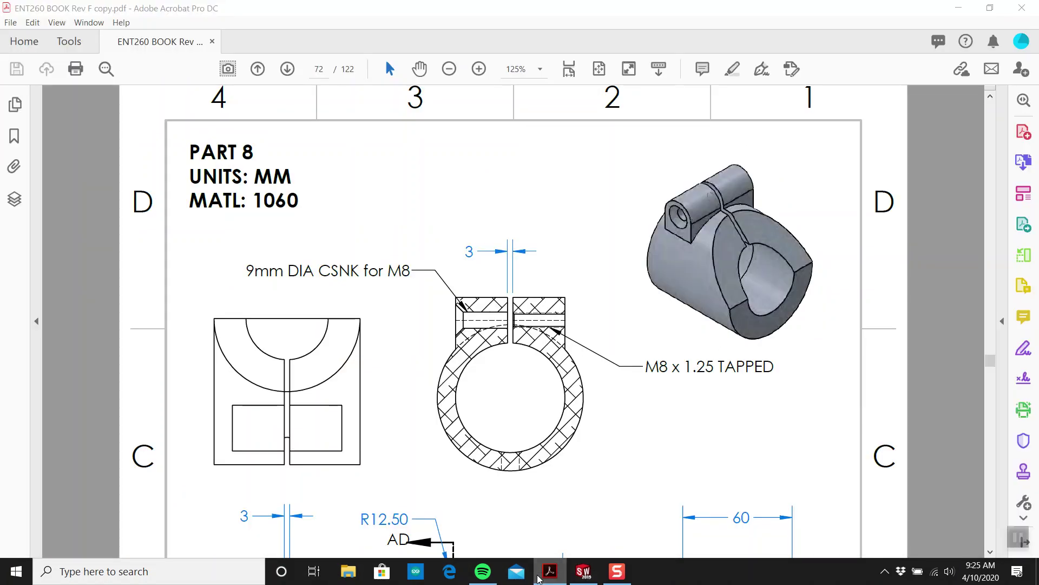
pyautogui.click(539, 575)
pyautogui.click(547, 573)
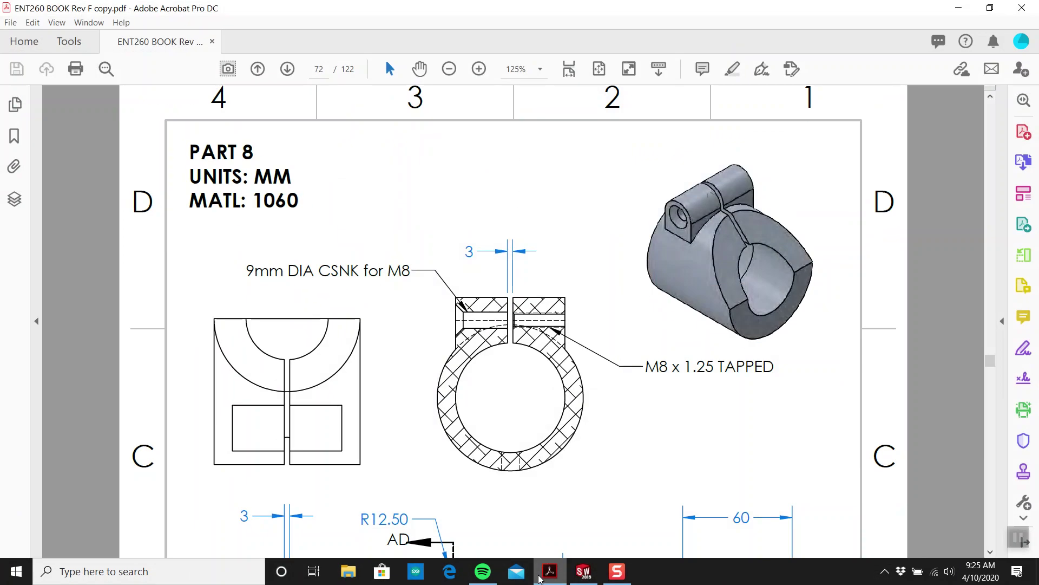
pyautogui.click(582, 572)
pyautogui.click(79, 439)
pyautogui.click(81, 447)
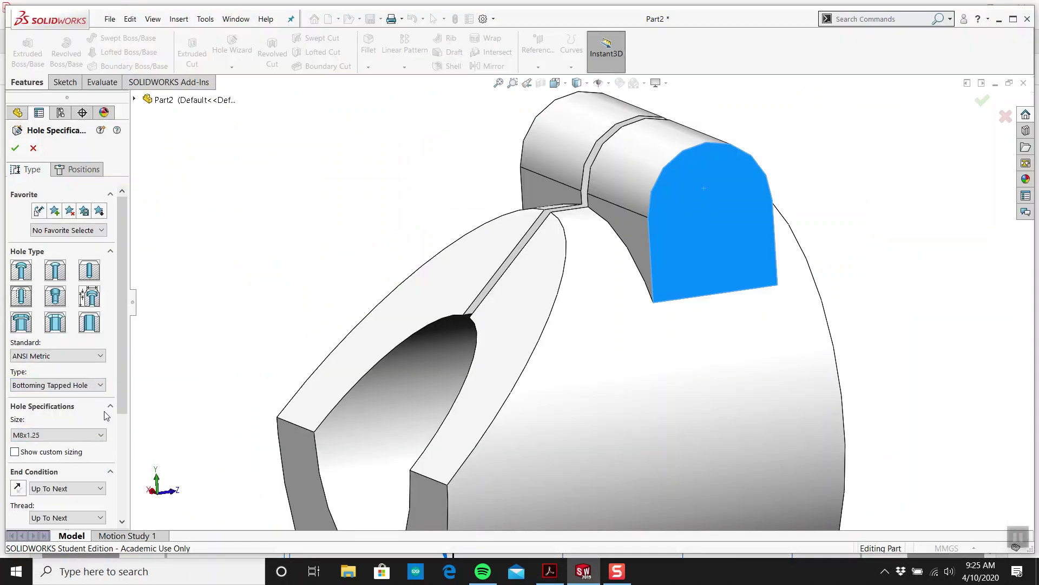
pyautogui.scroll(-3, 106, 416)
pyautogui.scroll(3, 47, 240)
# Place the M8x1.25 tapped hole centre on the boss's other end face.
pyautogui.click(81, 169)
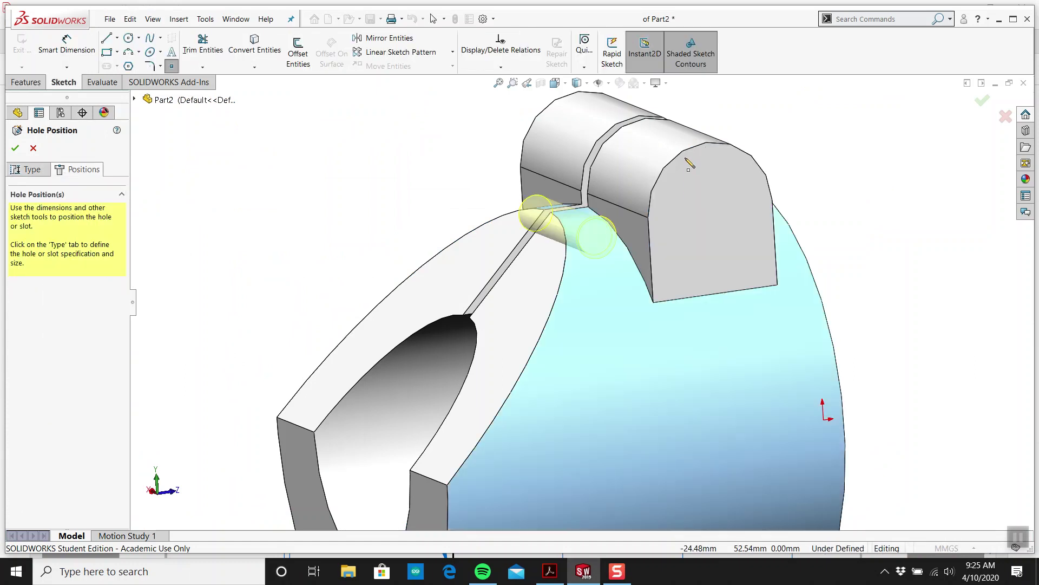
pyautogui.click(711, 209)
pyautogui.press('Escape')
pyautogui.scroll(-4, 687, 233)
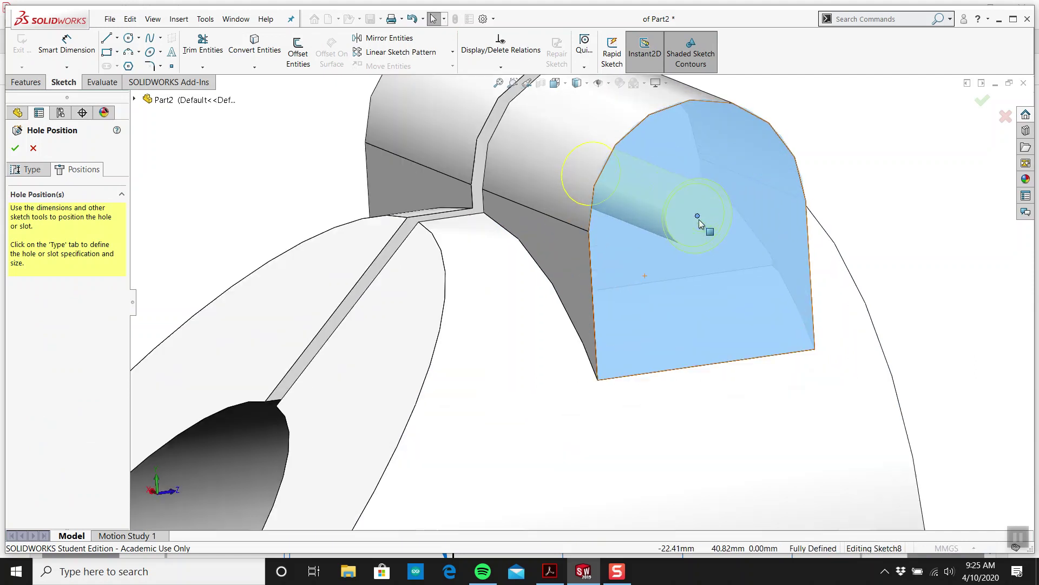
pyautogui.scroll(6, 638, 201)
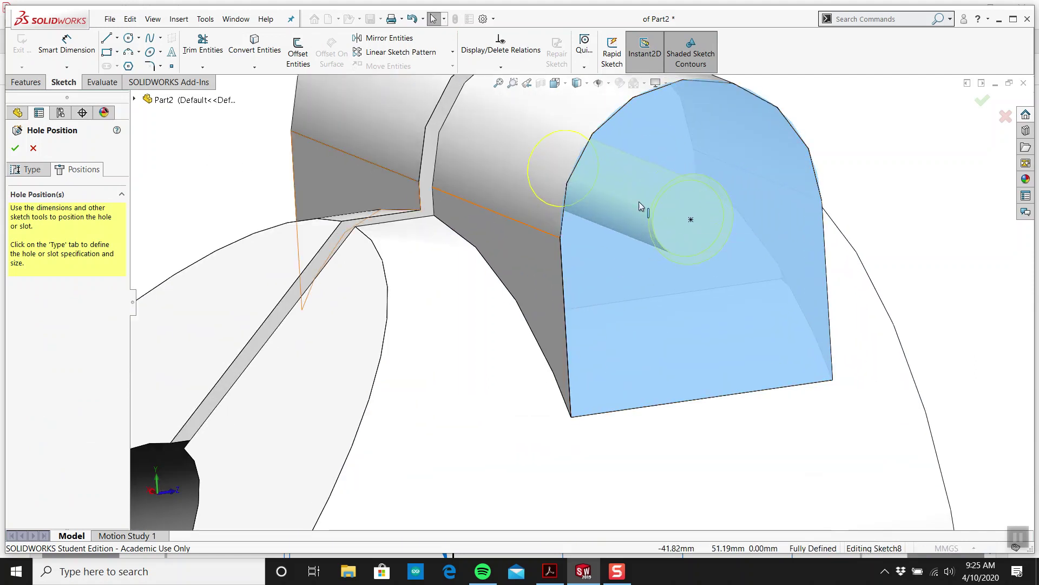
# Zoom around the PDF's clamp section to read the 9mm CSNK and M8 x 1.25 TAPPED callouts.
pyautogui.click(550, 571)
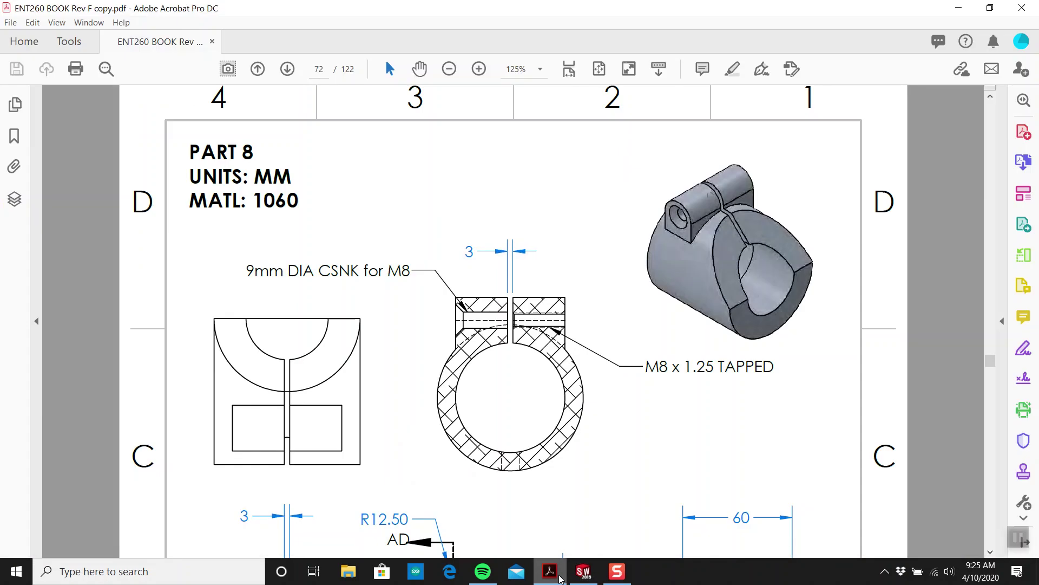
pyautogui.keyDown('ctrl'); pyautogui.scroll(7, 524, 335); pyautogui.keyUp('ctrl')
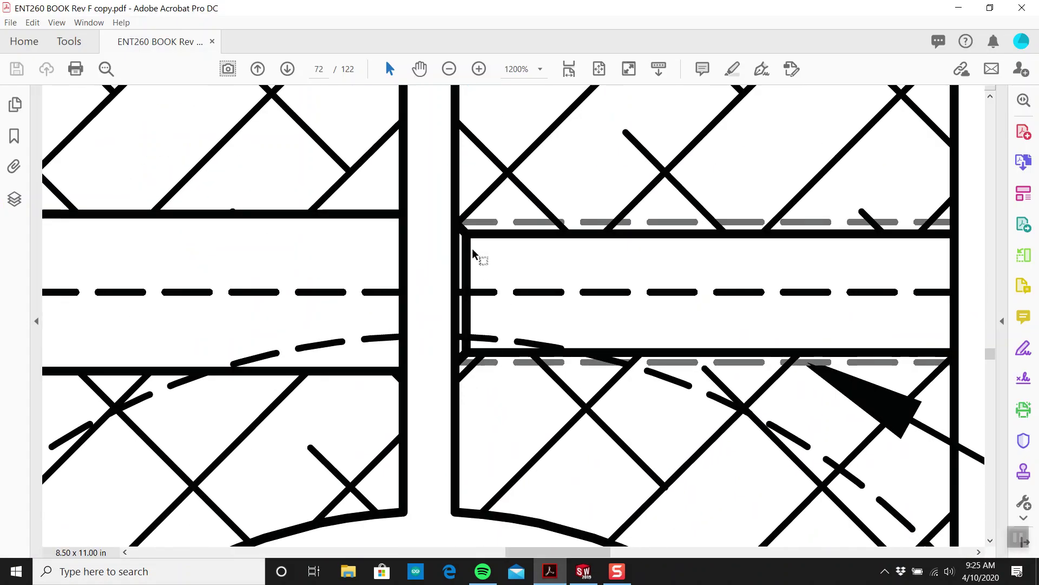
pyautogui.keyDown('ctrl'); pyautogui.scroll(-8, 474, 251); pyautogui.keyUp('ctrl')
pyautogui.keyDown('ctrl'); pyautogui.scroll(5, 474, 251); pyautogui.keyUp('ctrl')
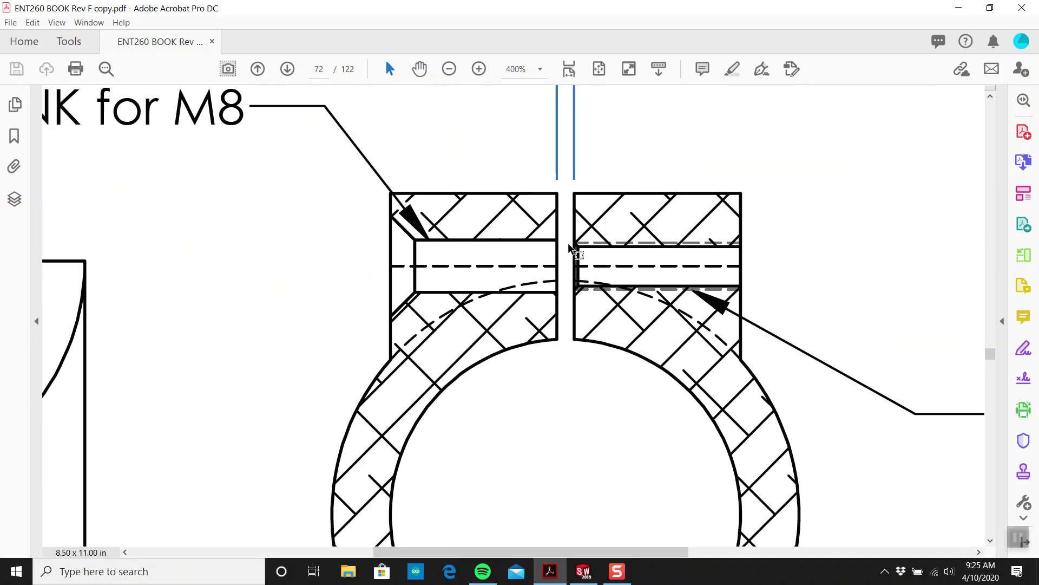
pyautogui.keyDown('ctrl'); pyautogui.scroll(4, 568, 244); pyautogui.keyUp('ctrl')
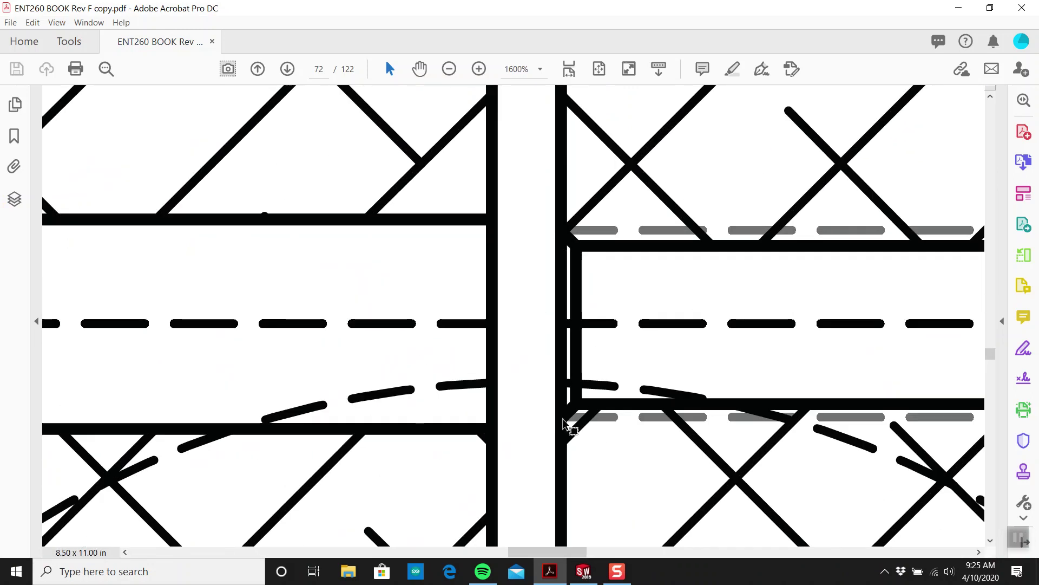
pyautogui.keyDown('ctrl'); pyautogui.scroll(-10, 563, 420); pyautogui.keyUp('ctrl')
pyautogui.keyDown('ctrl'); pyautogui.scroll(6, 482, 365); pyautogui.keyUp('ctrl')
pyautogui.keyDown('ctrl'); pyautogui.scroll(-1, 504, 453); pyautogui.keyUp('ctrl')
pyautogui.keyDown('ctrl'); pyautogui.scroll(1, 503, 453); pyautogui.keyUp('ctrl')
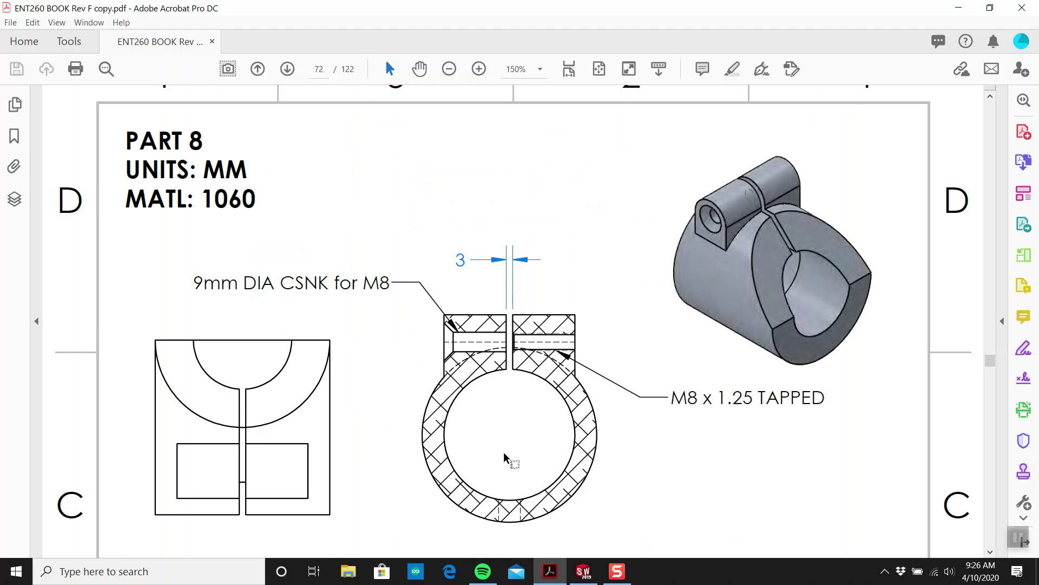
pyautogui.keyDown('ctrl'); pyautogui.scroll(1, 503, 453); pyautogui.keyUp('ctrl')
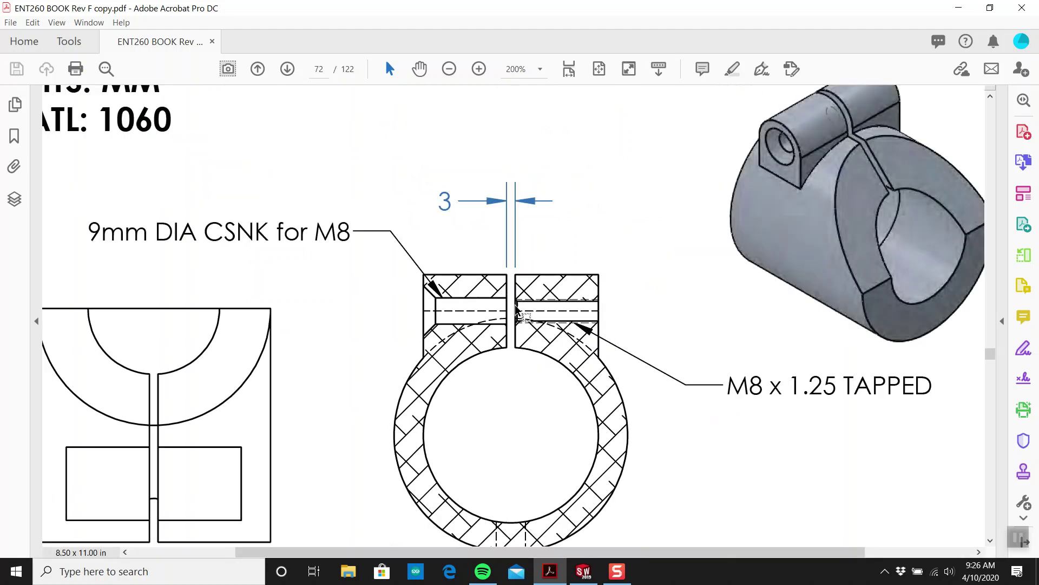
# Reopen the tapped hole's Type settings and recheck the drawing's hole details.
pyautogui.click(583, 571)
pyautogui.moveTo(539, 496)
pyautogui.mouseDown(button='middle')
pyautogui.moveTo(482, 364)
pyautogui.moveTo(541, 356)
pyautogui.moveTo(499, 278)
pyautogui.moveTo(519, 259)
pyautogui.moveTo(203, 264)
pyautogui.mouseUp(button='middle')
pyautogui.click(27, 169)
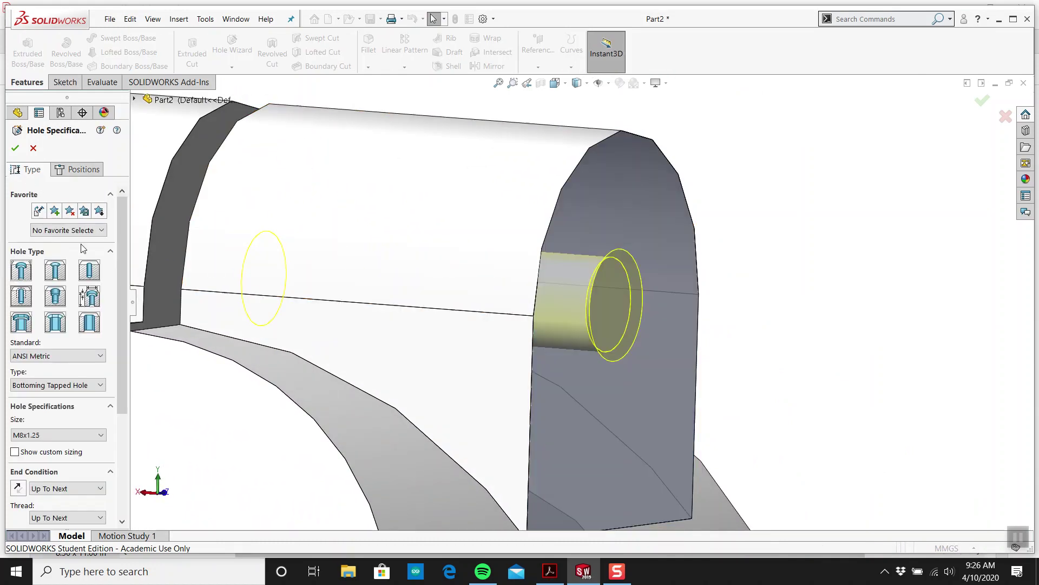
pyautogui.scroll(-5, 112, 336)
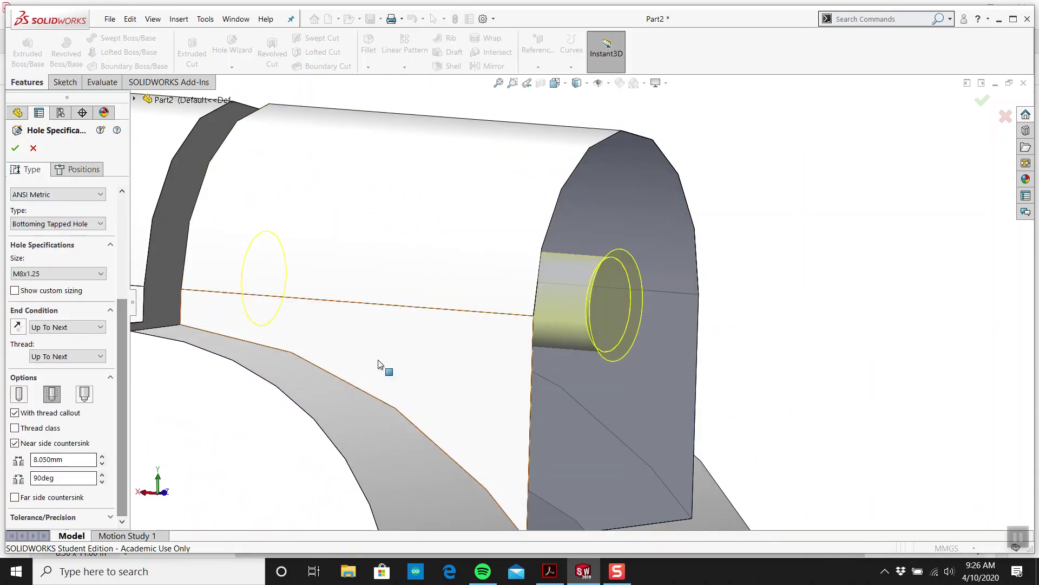
pyautogui.moveTo(381, 364); pyautogui.dragTo(563, 314, button='middle')
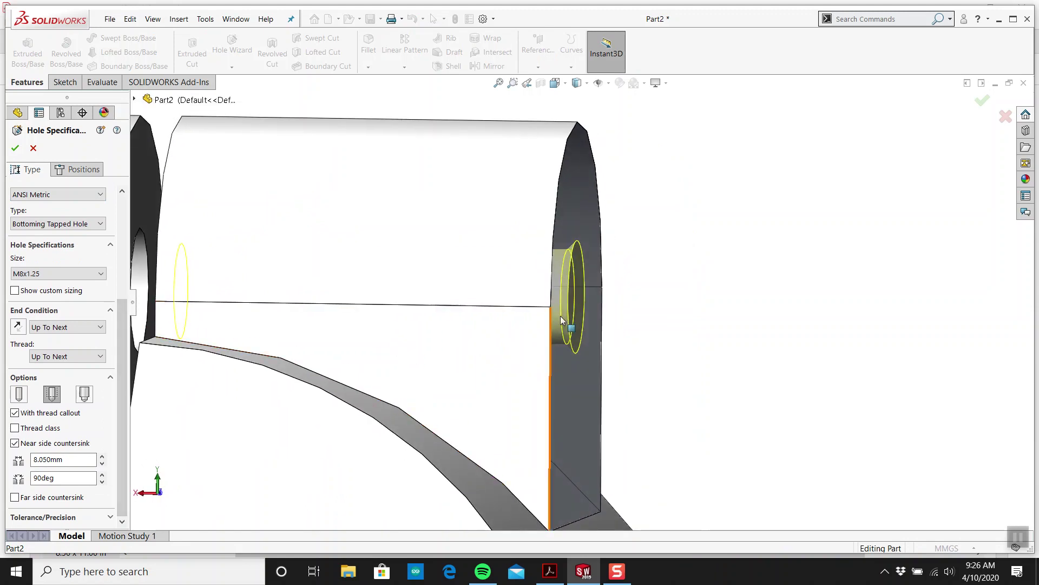
pyautogui.scroll(-5, 575, 306)
pyautogui.scroll(-2, 575, 306)
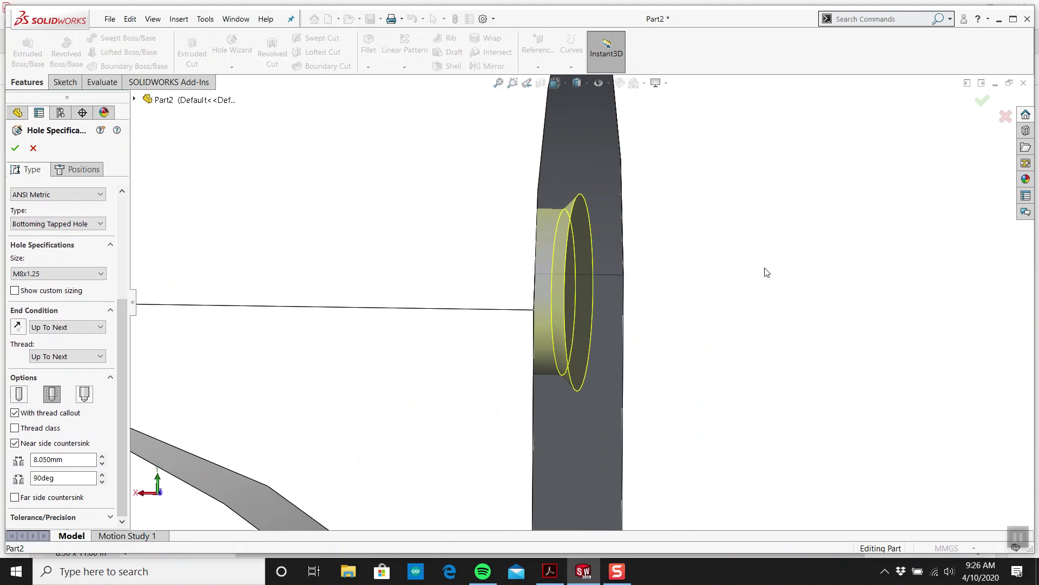
pyautogui.scroll(3, 579, 300)
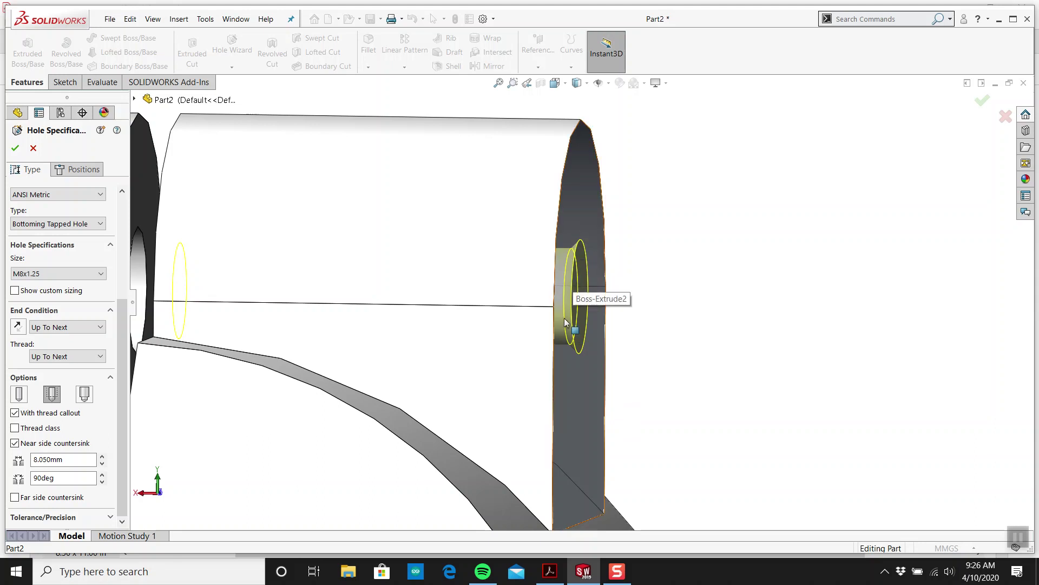
pyautogui.click(550, 571)
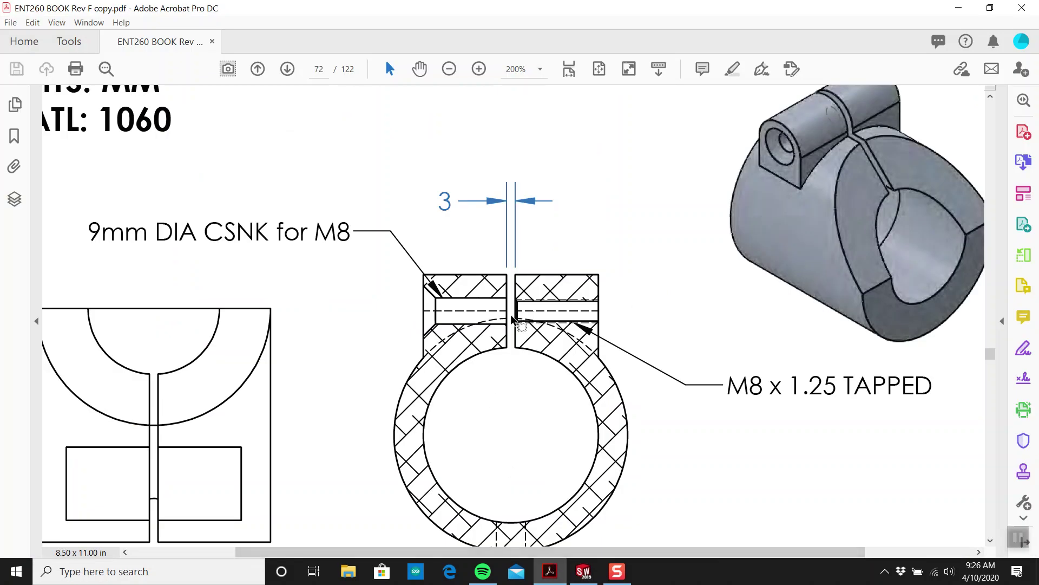
pyautogui.keyDown('ctrl'); pyautogui.scroll(10, 511, 317); pyautogui.keyUp('ctrl')
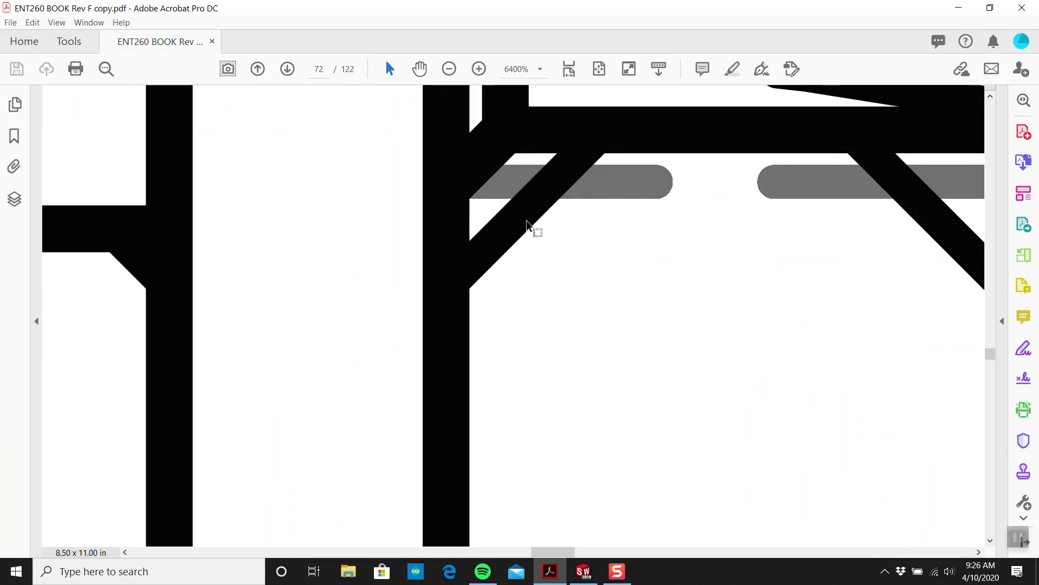
pyautogui.keyDown('ctrl'); pyautogui.scroll(-7, 528, 222); pyautogui.keyUp('ctrl')
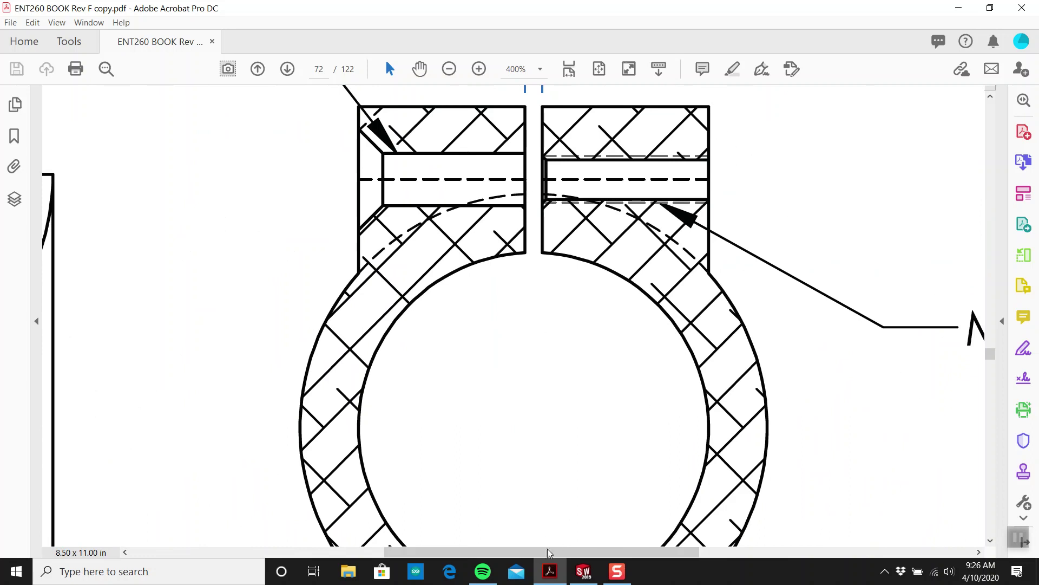
pyautogui.click(584, 571)
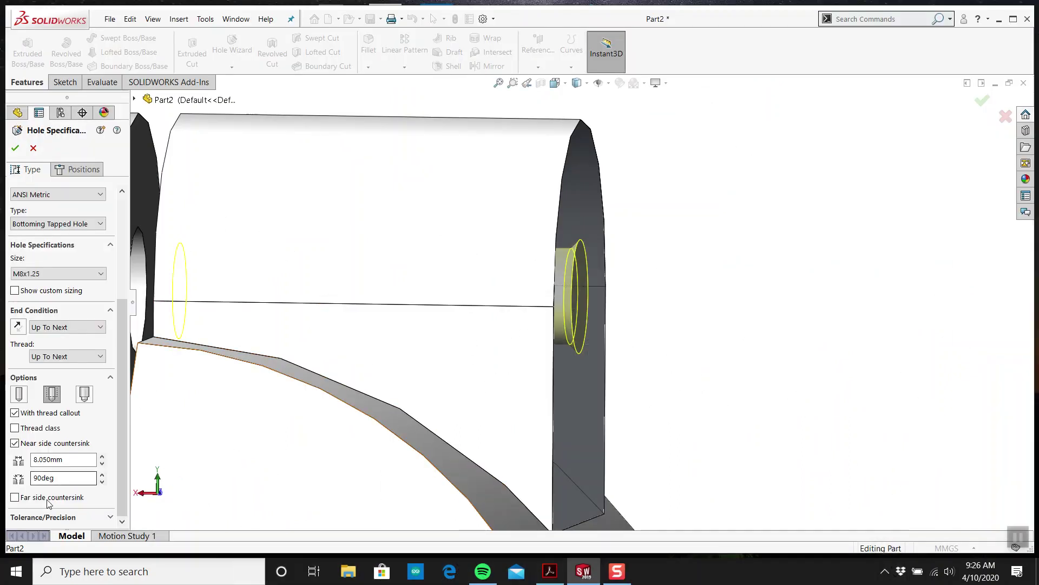
# Use a far-side countersink instead of a near-side one and create the M8x1.25 tapped hole.
pyautogui.click(15, 497)
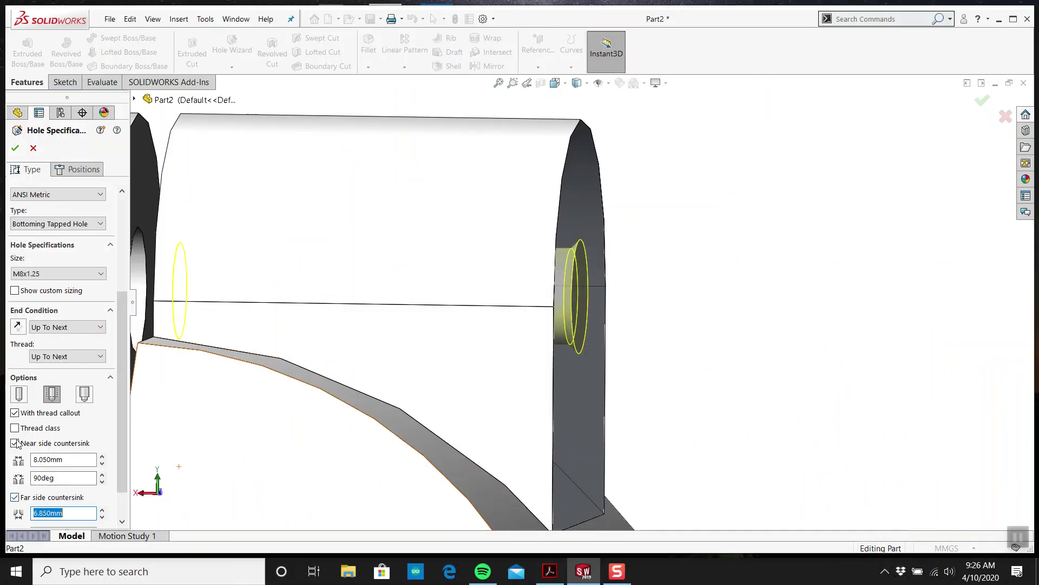
pyautogui.click(15, 443)
pyautogui.moveTo(336, 360); pyautogui.dragTo(479, 281, button='middle')
pyautogui.scroll(-4, 487, 281)
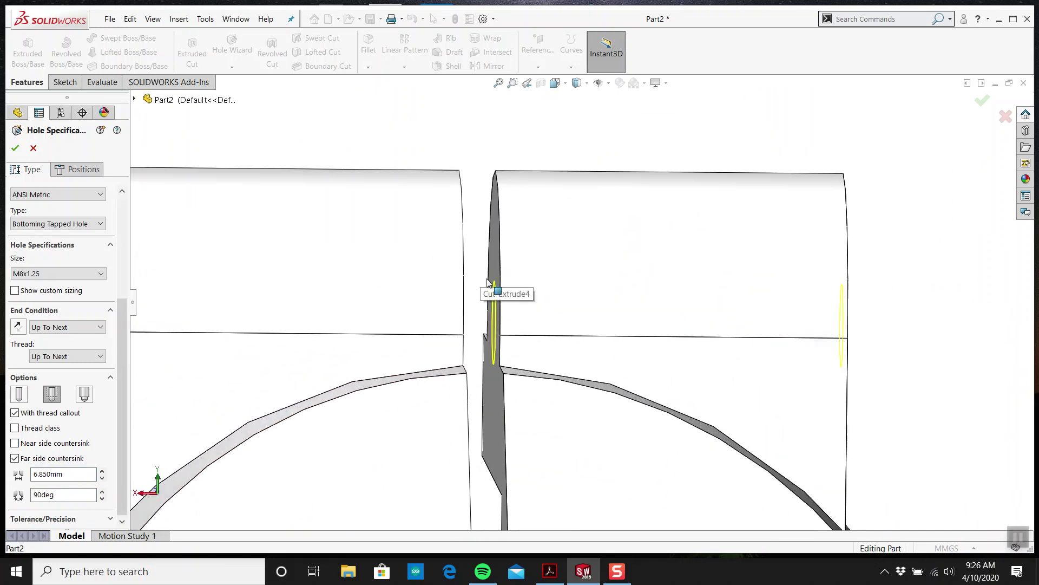
pyautogui.scroll(-2, 492, 283)
pyautogui.scroll(6, 475, 329)
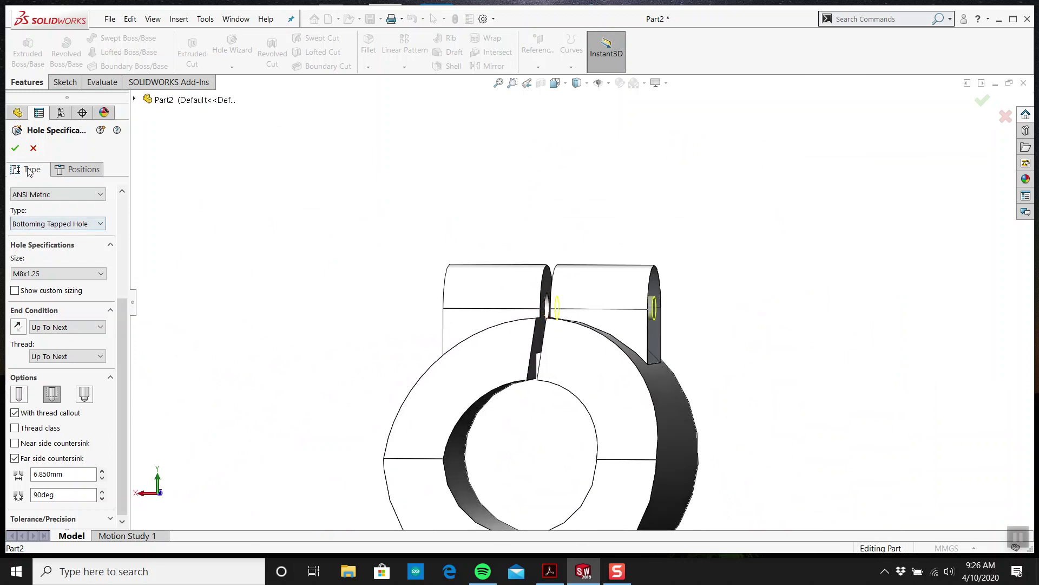
pyautogui.click(18, 148)
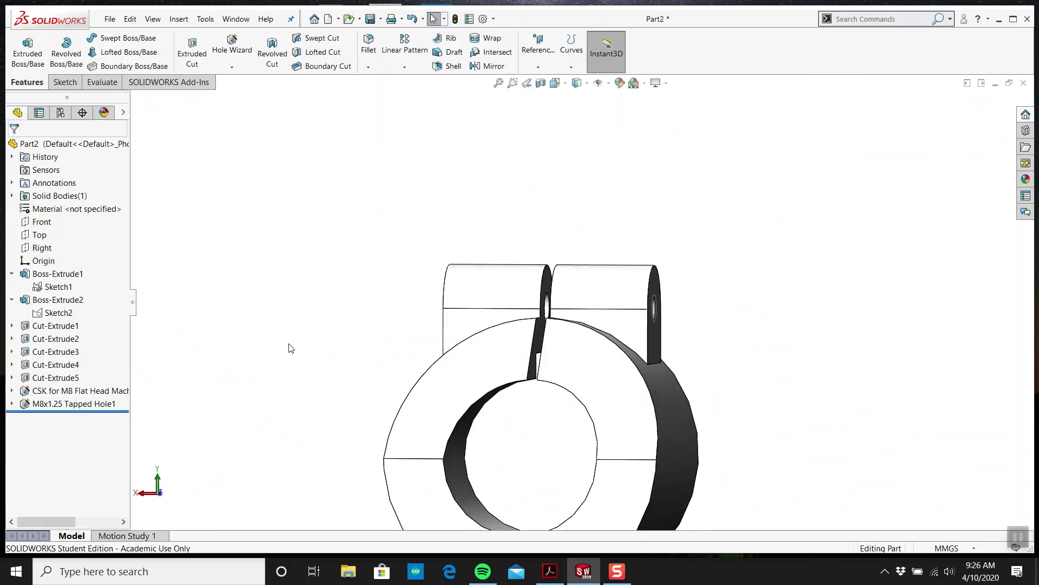
pyautogui.scroll(3, 378, 343)
pyautogui.moveTo(378, 343); pyautogui.dragTo(475, 375, button='middle')
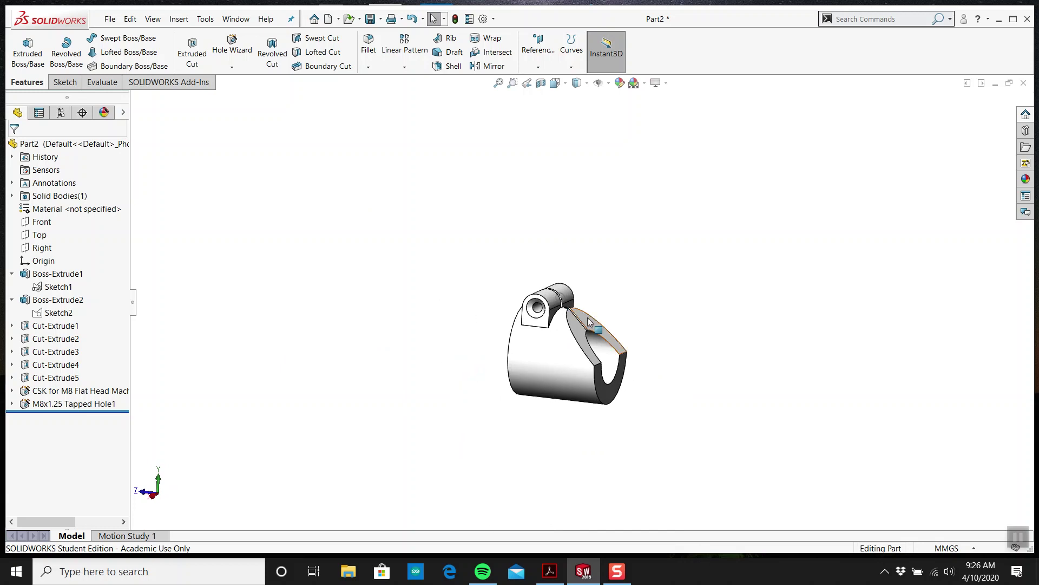
pyautogui.moveTo(587, 317); pyautogui.dragTo(532, 293, button='middle')
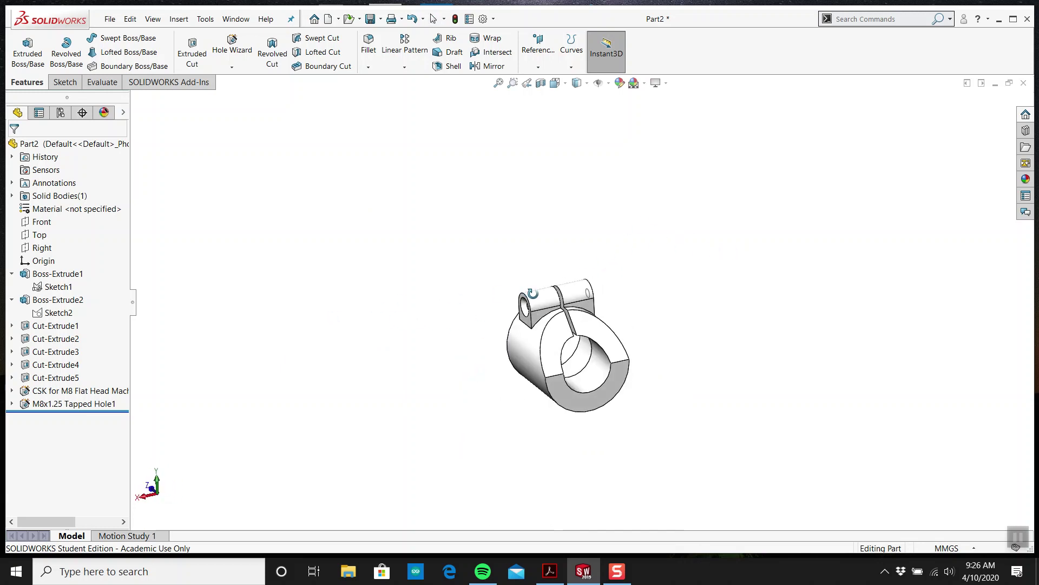
pyautogui.scroll(-2, 533, 293)
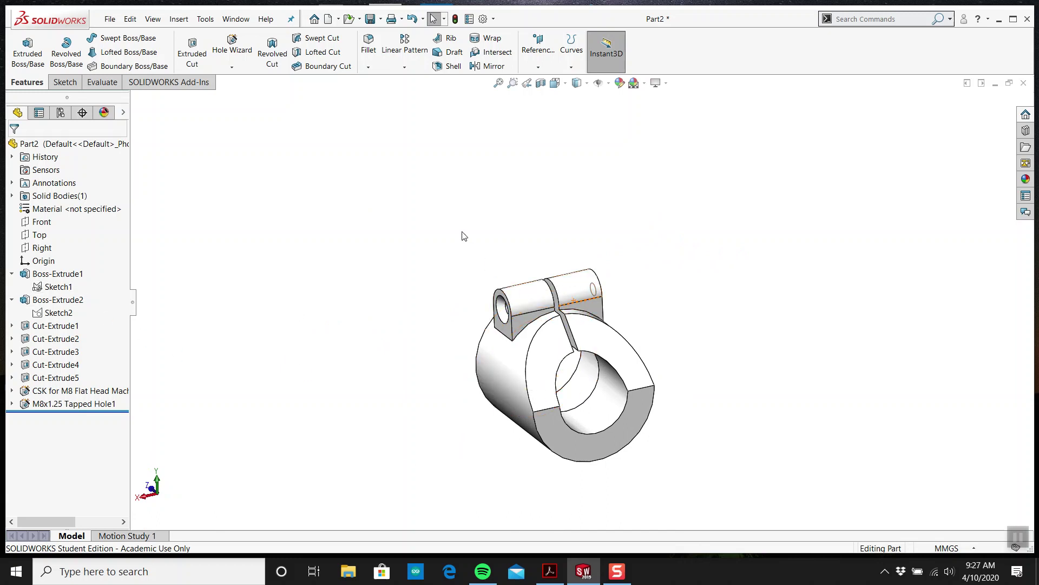
pyautogui.moveTo(463, 236); pyautogui.dragTo(533, 273, button='middle')
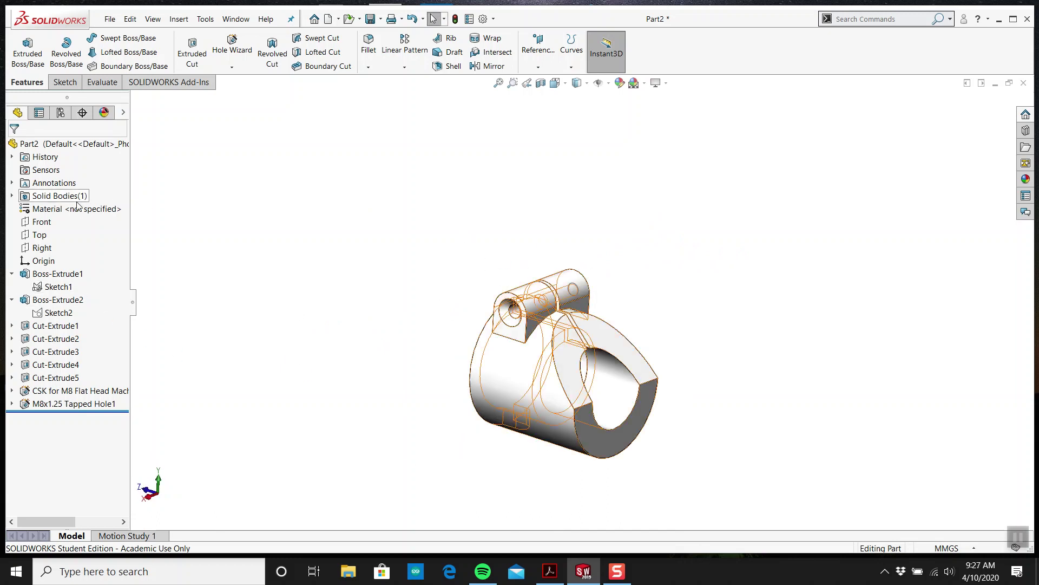
# Zoom the PDF out to 66.7%, scroll through the following parts, and return to Part 8.
pyautogui.click(550, 571)
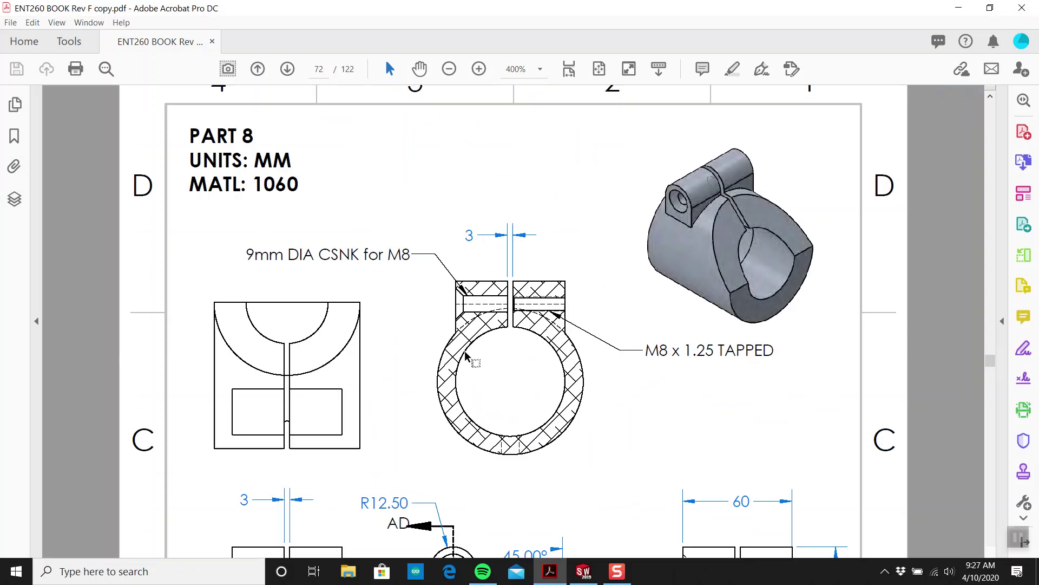
pyautogui.keyDown('ctrl'); pyautogui.scroll(-6, 465, 350); pyautogui.keyUp('ctrl')
pyautogui.scroll(-8, 463, 336)
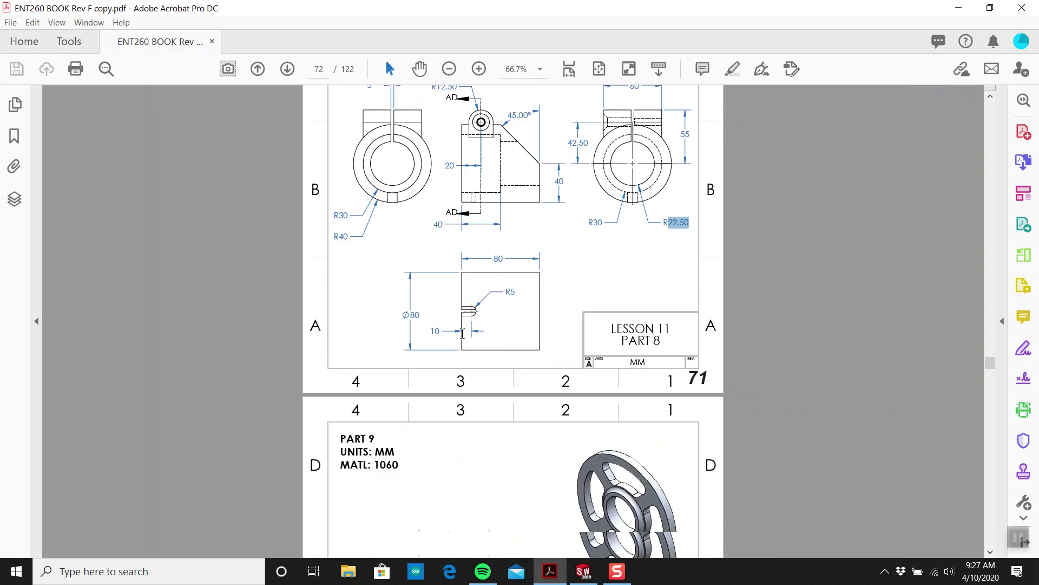
pyautogui.scroll(-8, 463, 333)
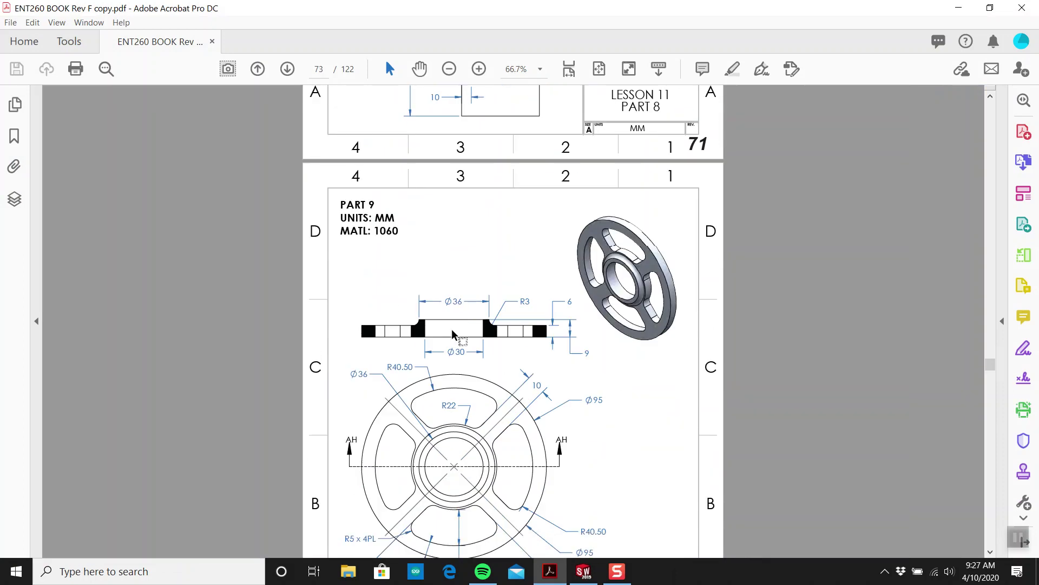
pyautogui.scroll(-17, 451, 329)
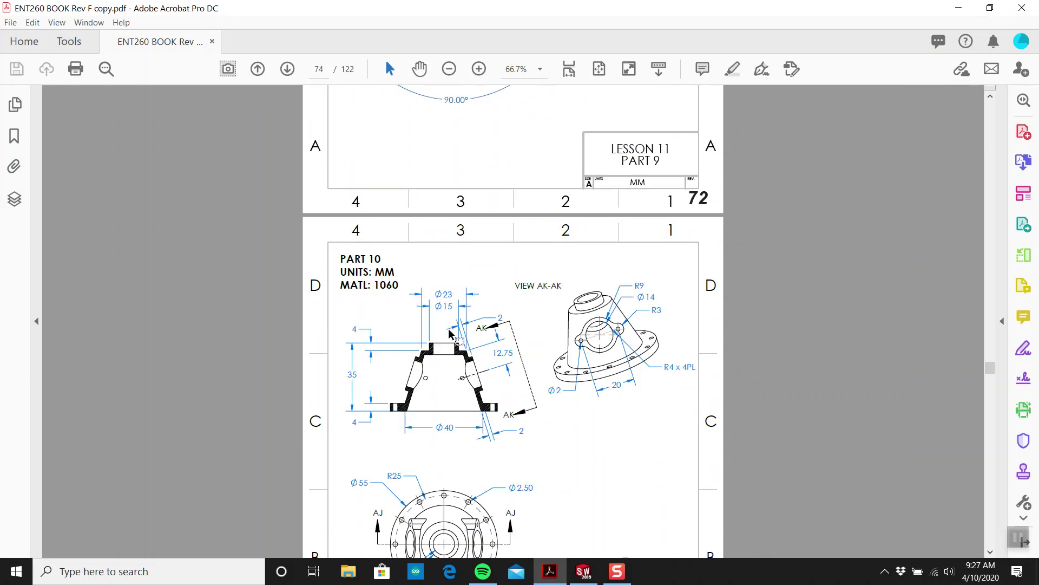
pyautogui.scroll(-3, 450, 332)
pyautogui.scroll(20, 436, 338)
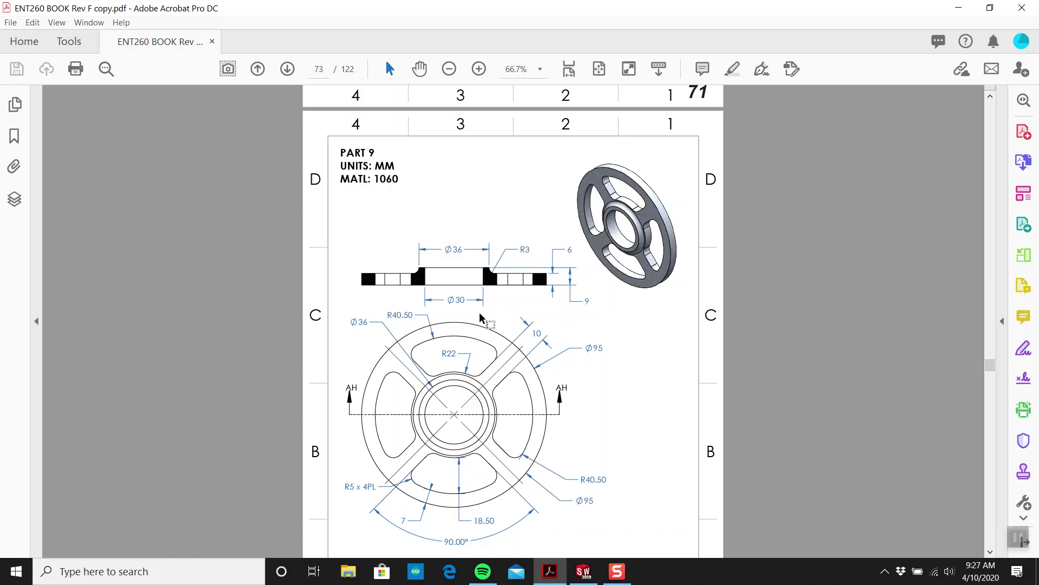
pyautogui.scroll(10, 480, 314)
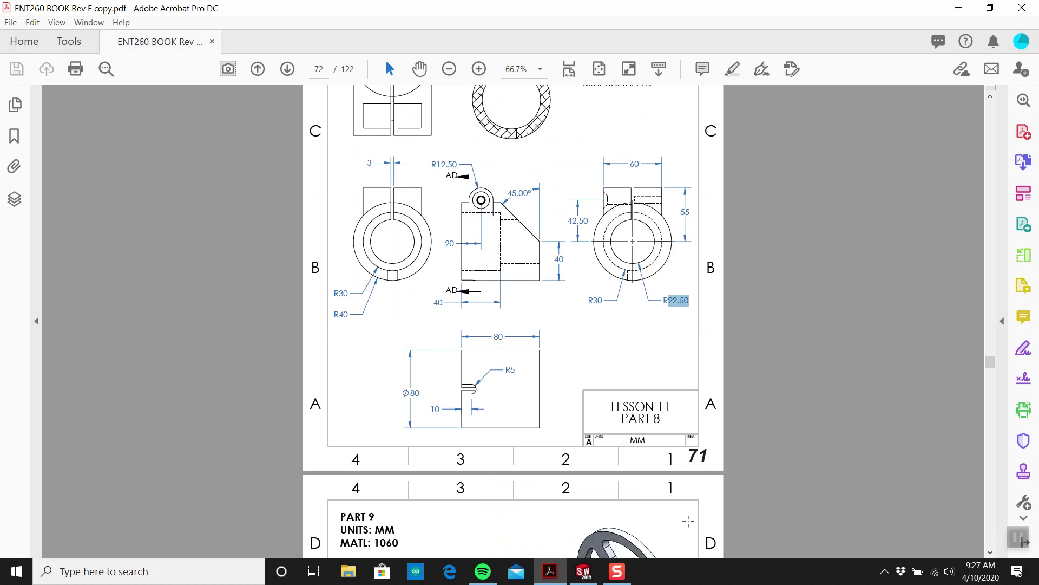
pyautogui.click(622, 578)
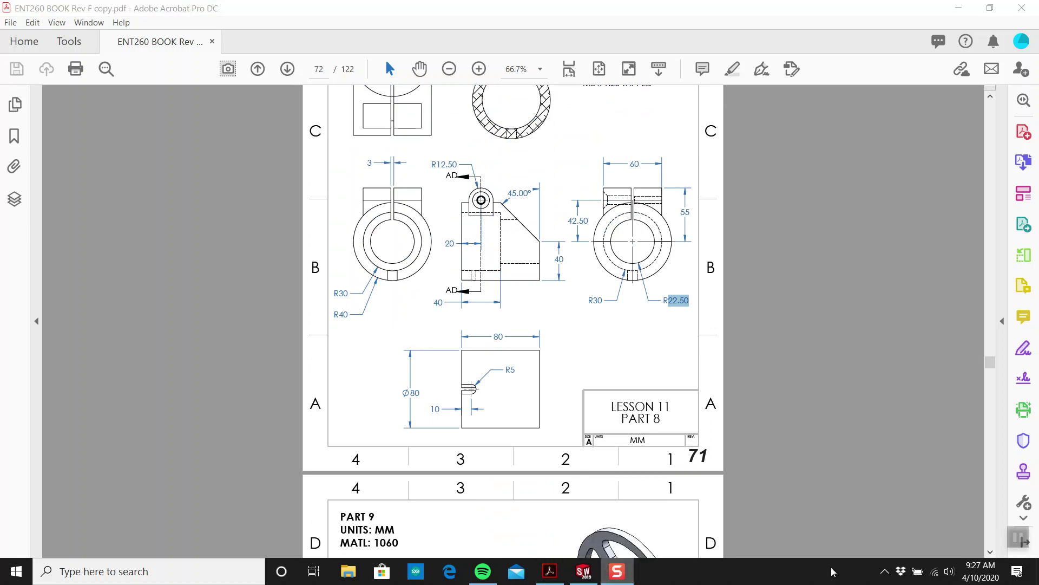